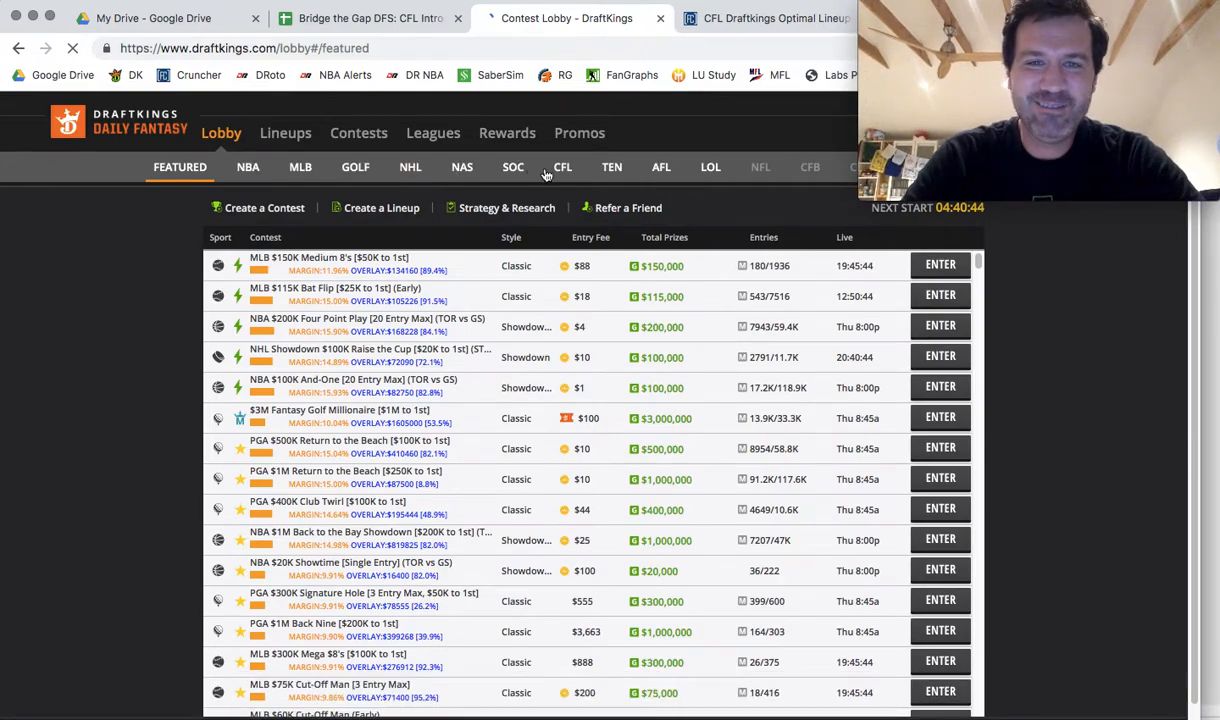
# List the CFL contests by ascending entry fee and open the CFL $100 Dime Time [Just $0.10!] draft page
pyautogui.click(566, 170)
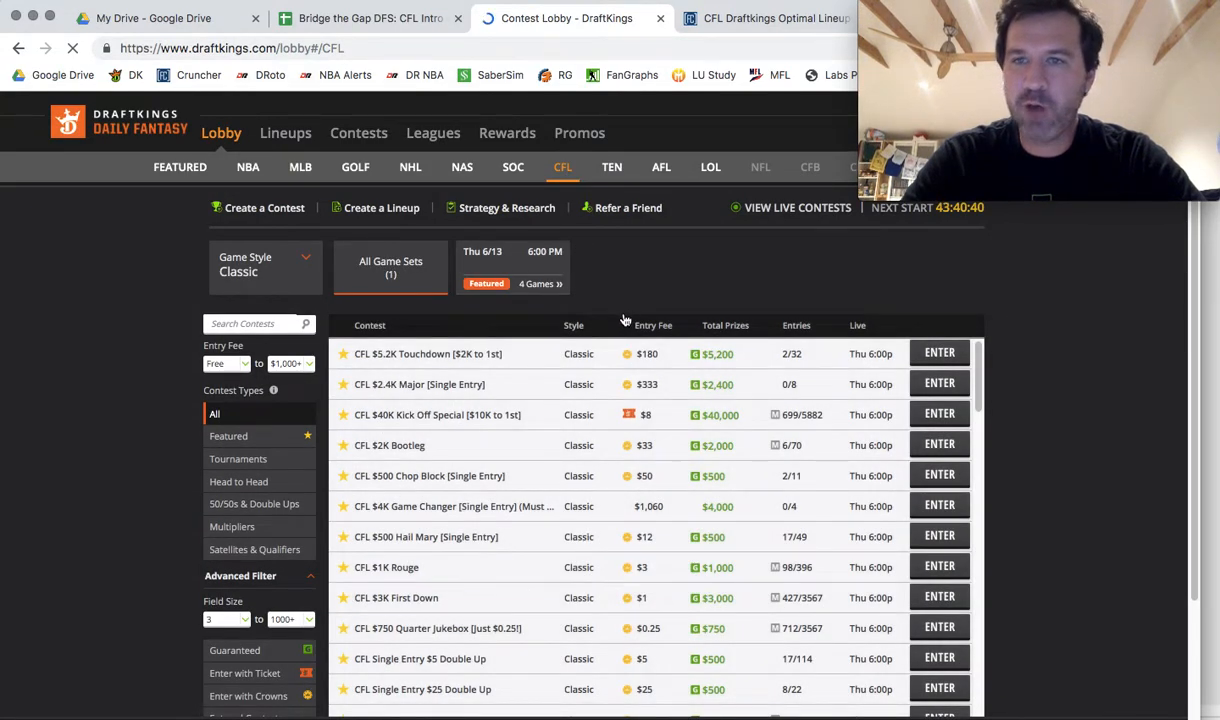
pyautogui.click(640, 325)
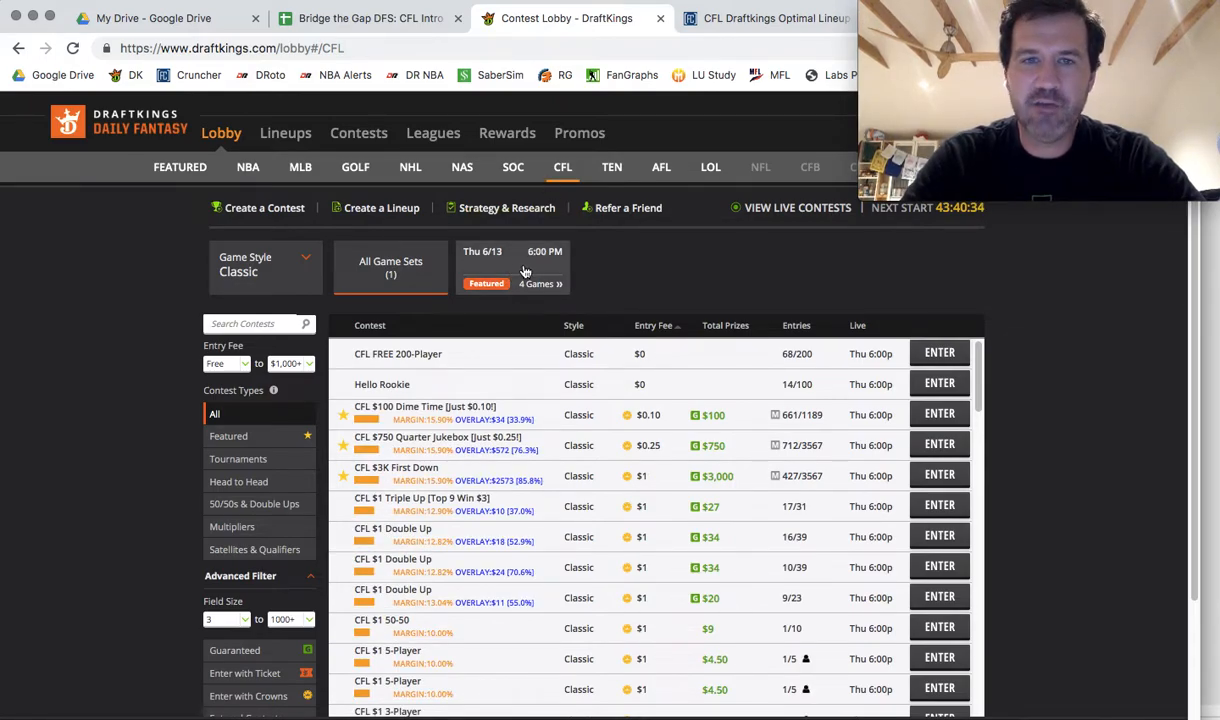
pyautogui.click(525, 272)
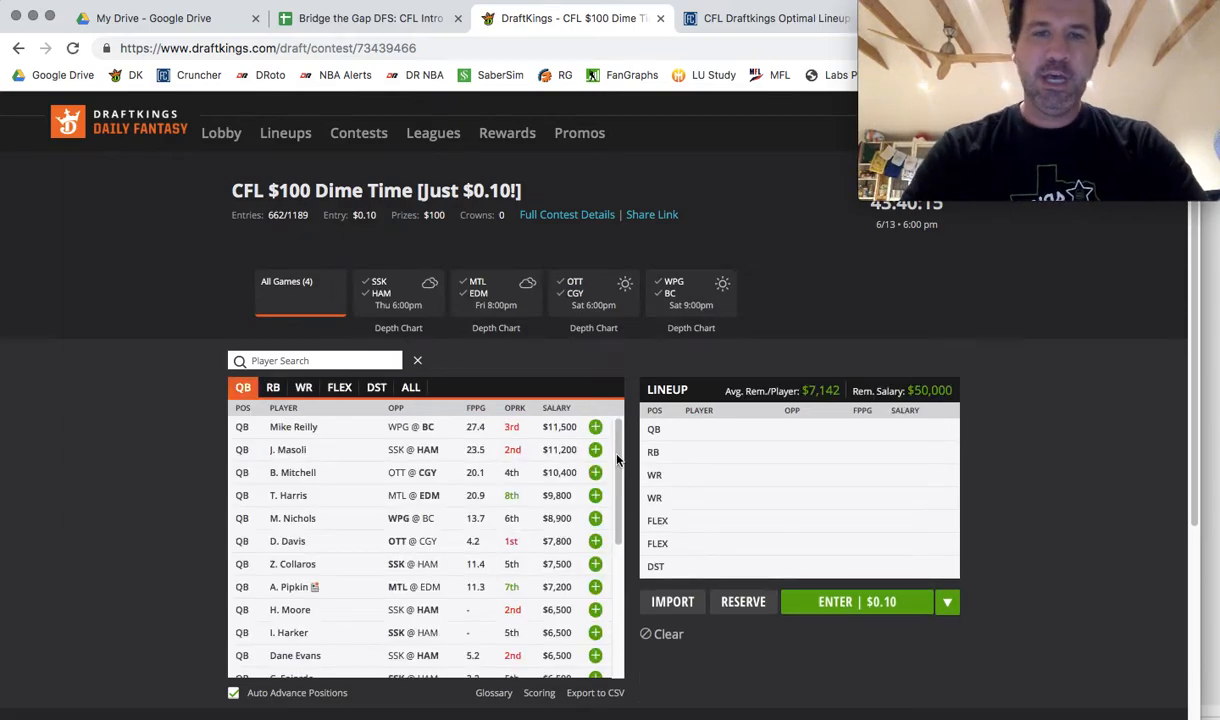
# Fill the lineup with D. O'Brien at QB, the default RB, WR and FLEX picks, and the Alouettes as DST, and enter the contest
pyautogui.scroll(-5, 617, 458)
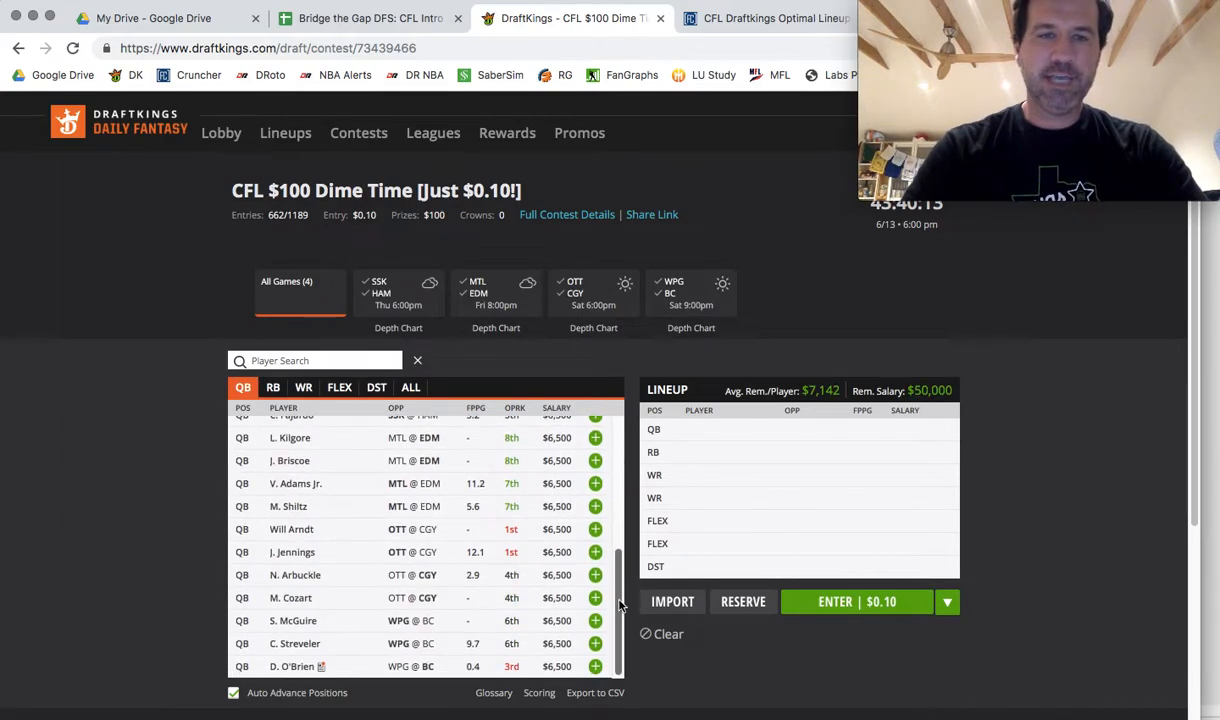
pyautogui.click(595, 669)
pyautogui.click(595, 669)
pyautogui.click(595, 668)
pyautogui.click(595, 668)
pyautogui.click(595, 668)
pyautogui.click(595, 668)
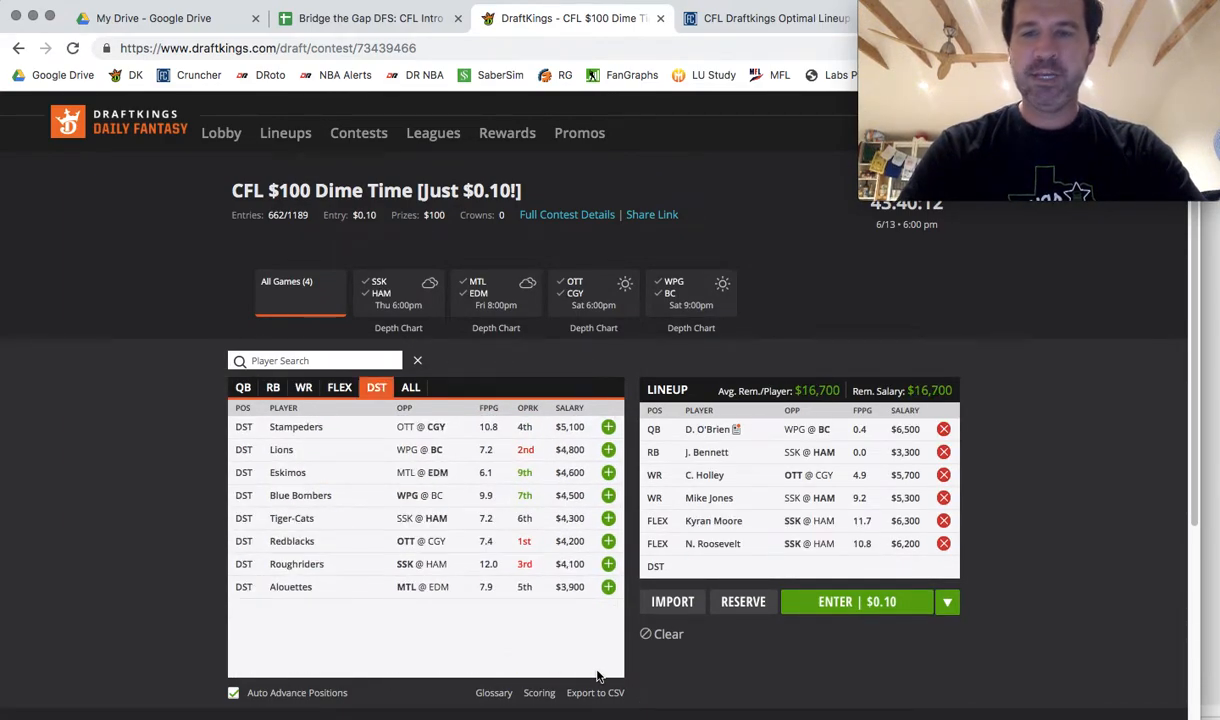
pyautogui.click(608, 587)
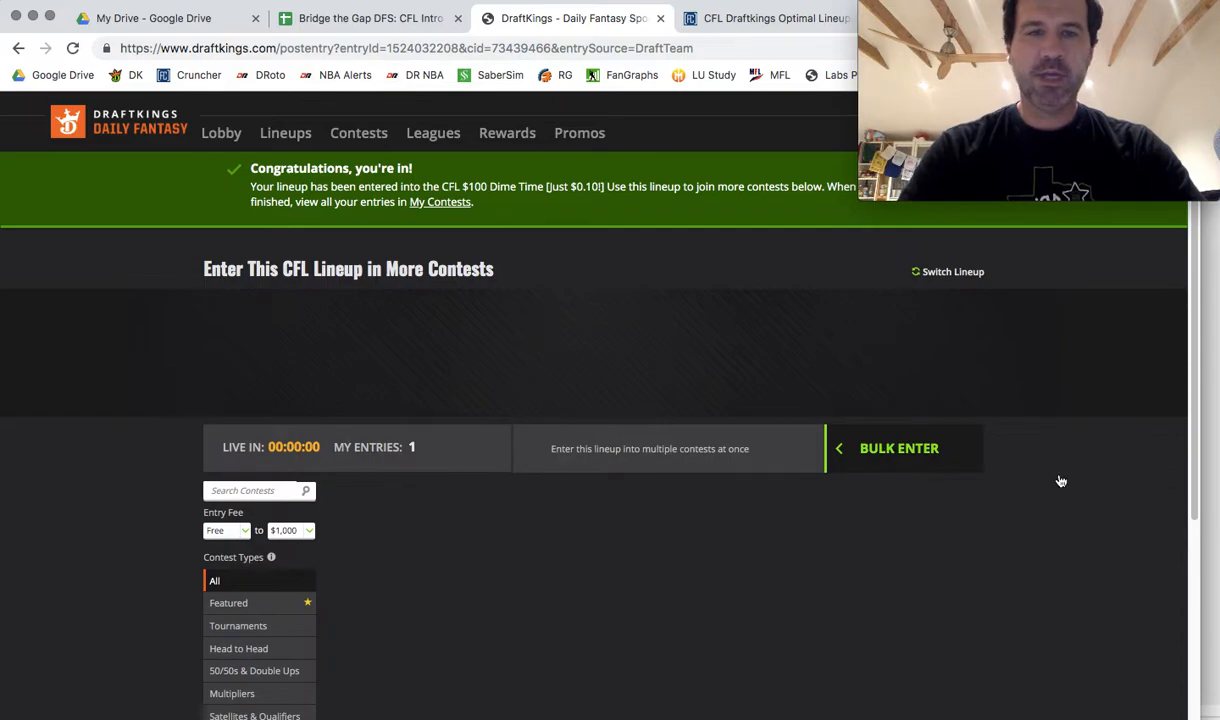
# Start bulk entry of the lineup into more CFL contests and sort the contests by ascending entry fee
pyautogui.click(863, 465)
pyautogui.scroll(-2, 1043, 506)
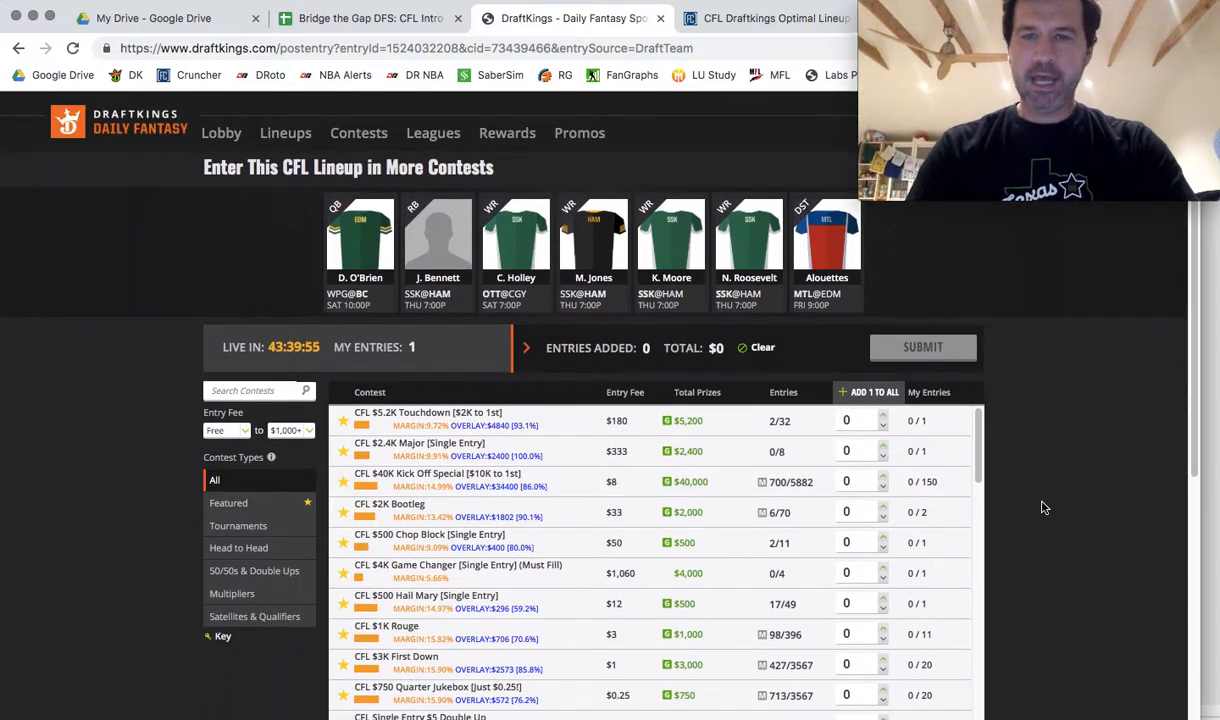
pyautogui.click(630, 400)
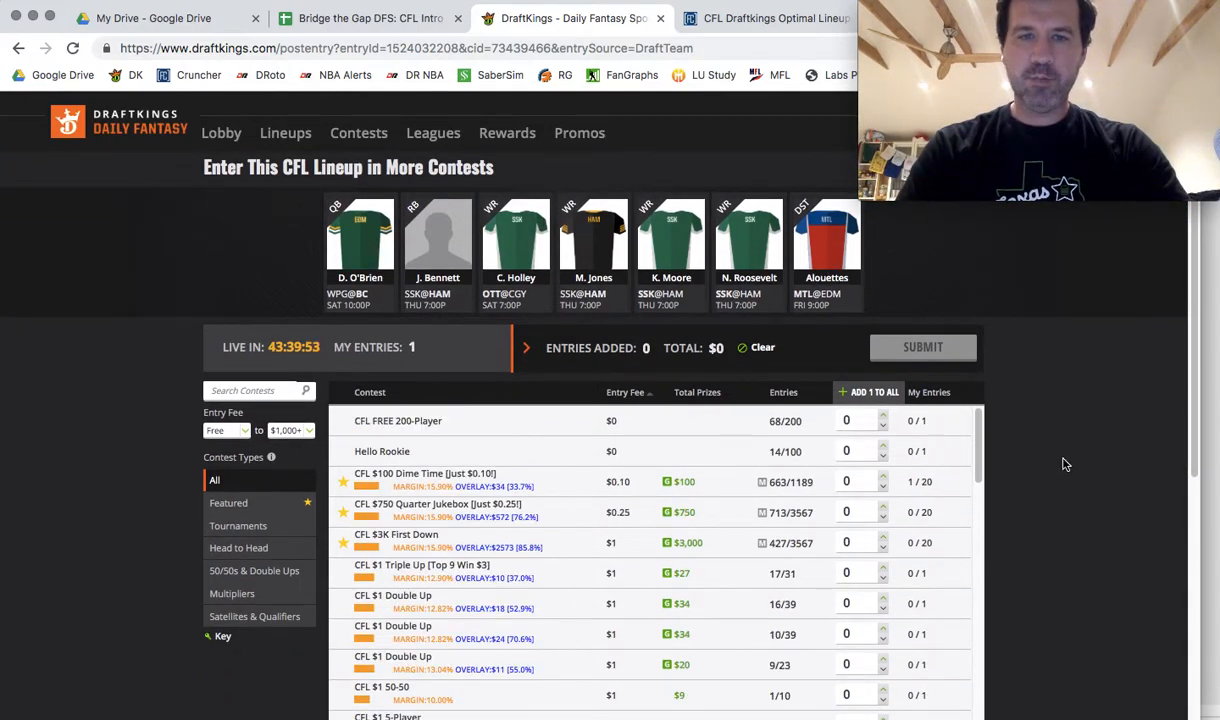
# Set the added entries to 19 for CFL $100 Dime Time and 20 each for CFL $750 Quarter Jukebox and CFL $3K First Down
pyautogui.write('20')
pyautogui.doubleClick(851, 481)
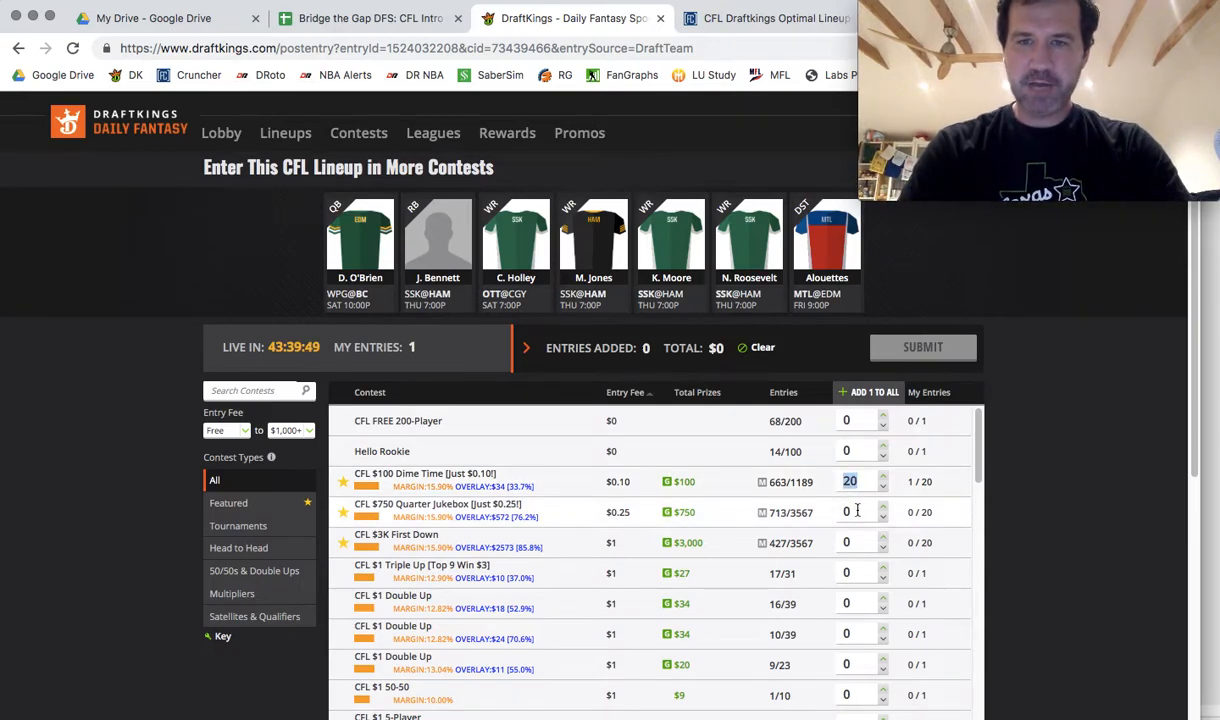
pyautogui.doubleClick(852, 511)
pyautogui.doubleClick(852, 476)
pyautogui.write('20')
pyautogui.click(858, 503)
pyautogui.write('20')
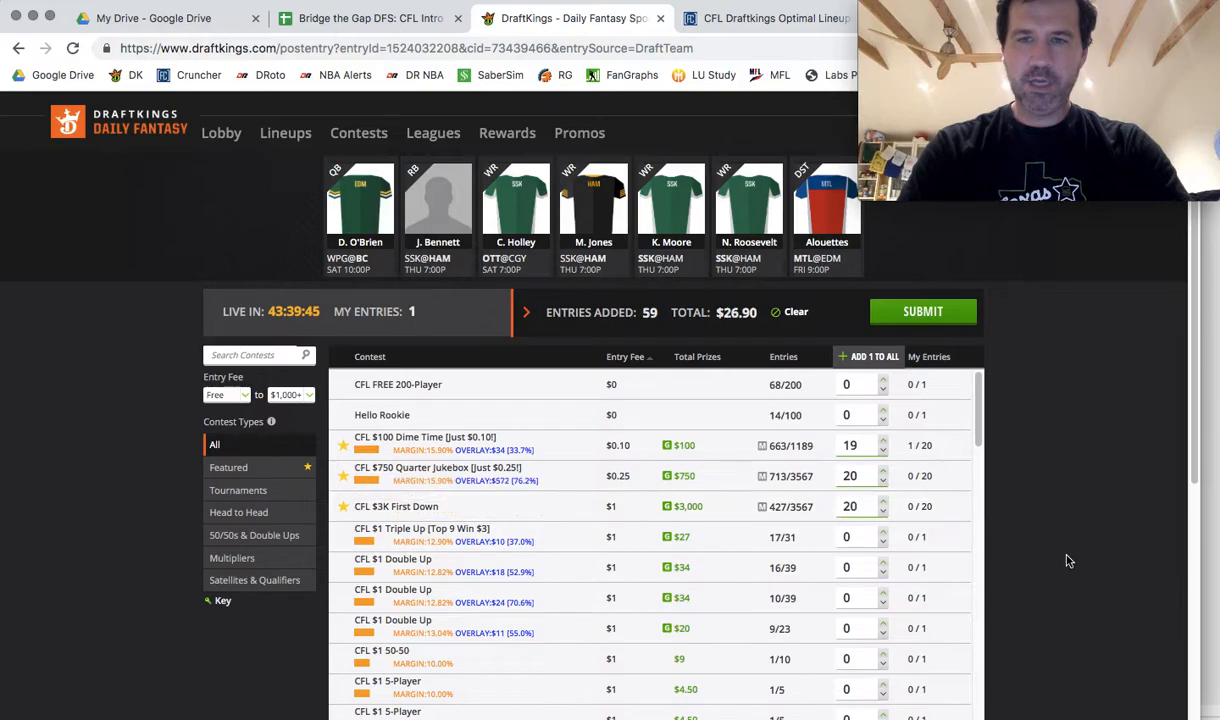
# Limit the list to featured contests and add 11 entries to CFL $1K Rouge and 1 to CFL $500 Hail Mary
pyautogui.click(228, 467)
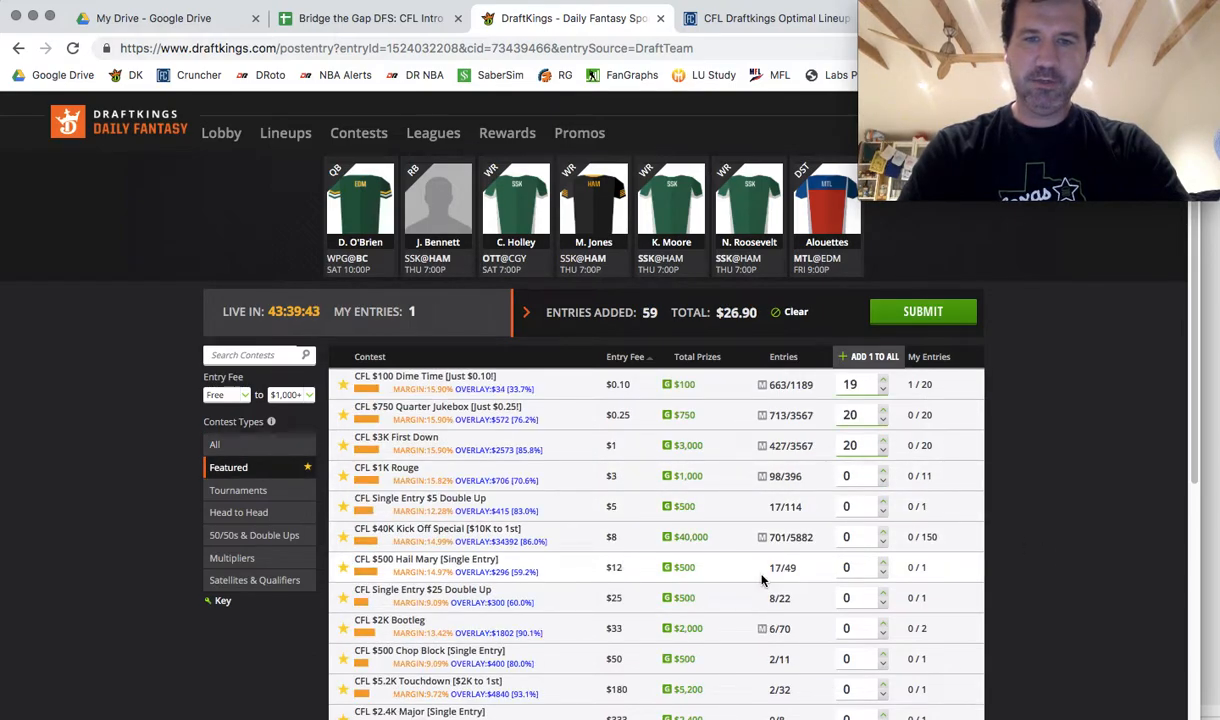
pyautogui.click(861, 479)
pyautogui.write('20')
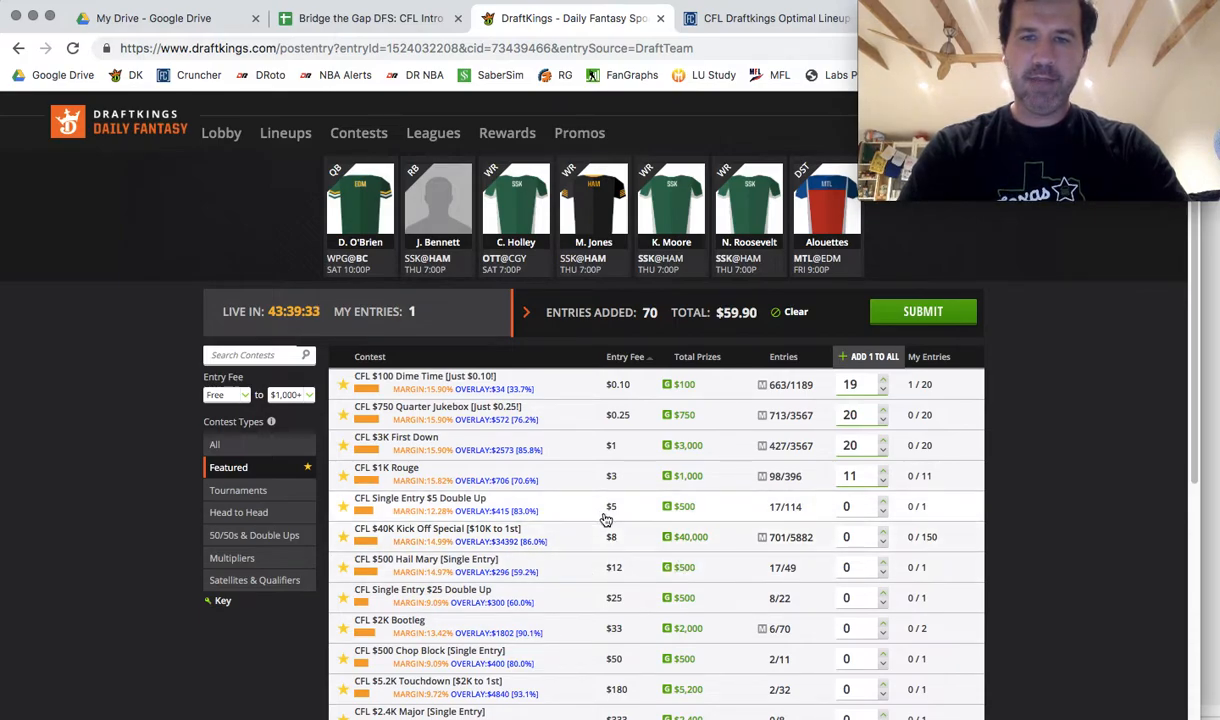
pyautogui.click(860, 567)
pyautogui.write('1')
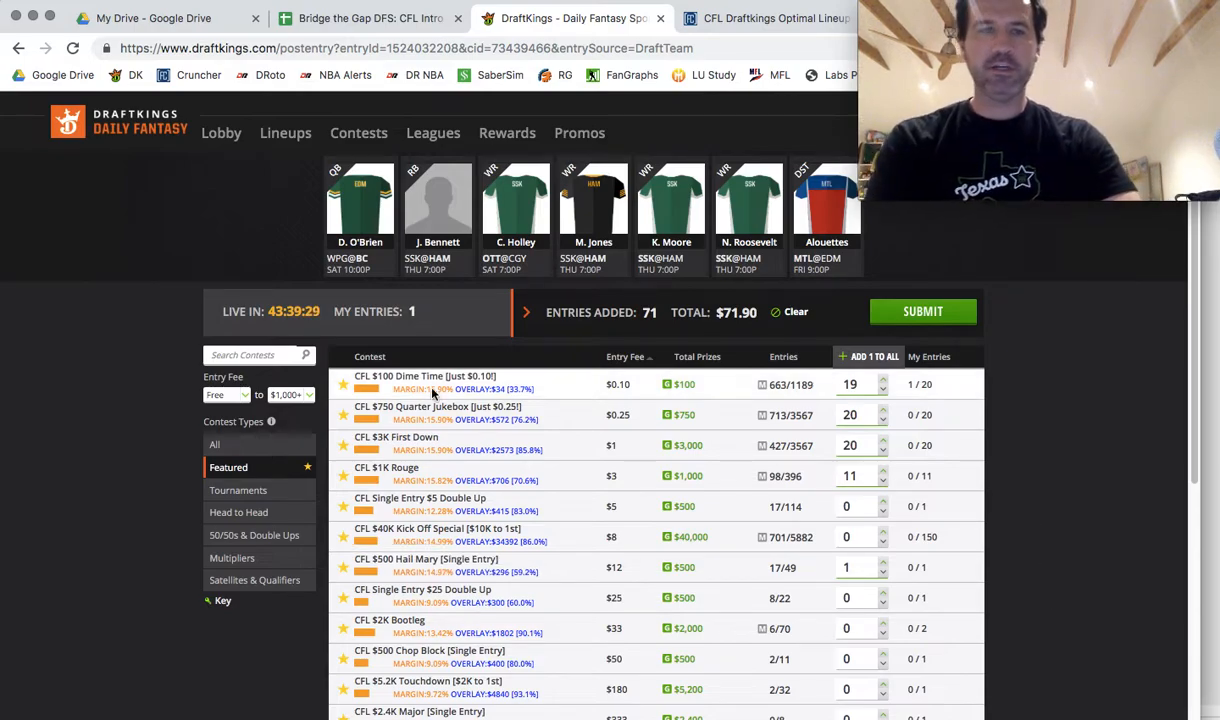
# Search the contests for "winner", clear the search, check Satellites & Qualifiers, and return to all contest types
pyautogui.click(255, 356)
pyautogui.write('winner')
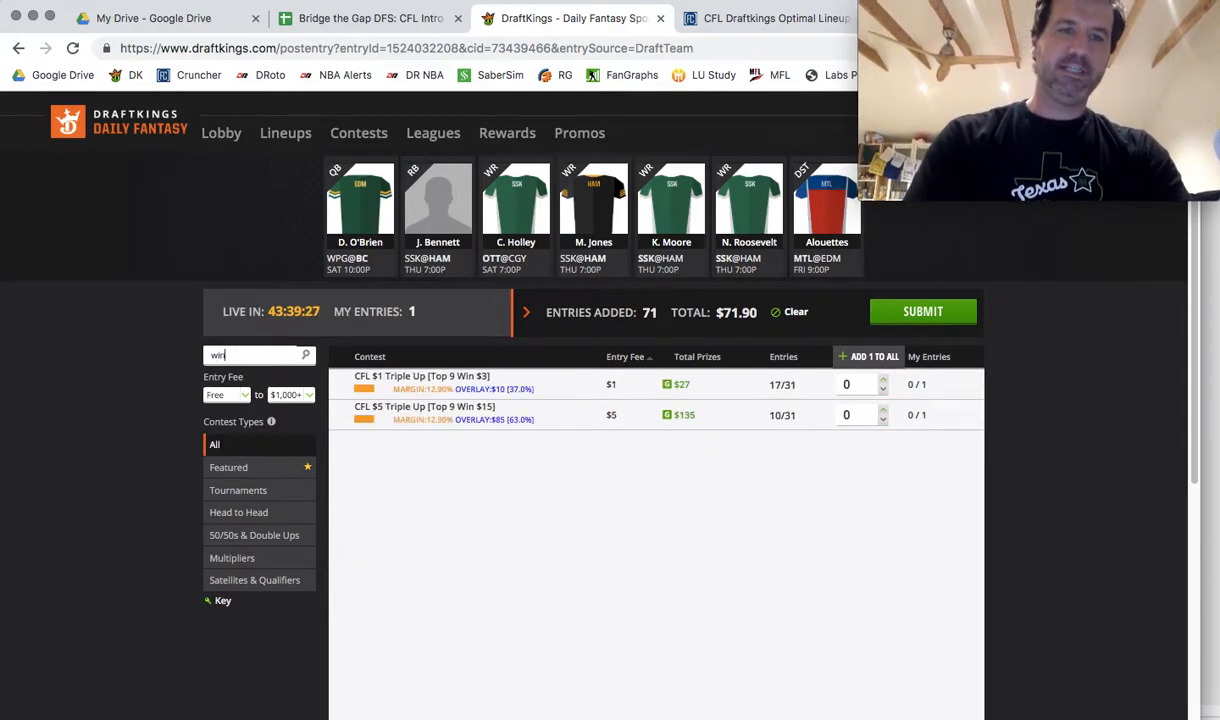
pyautogui.press('BackSpace')
pyautogui.press('BackSpace')
pyautogui.press('BackSpace')
pyautogui.press('BackSpace')
pyautogui.press('BackSpace')
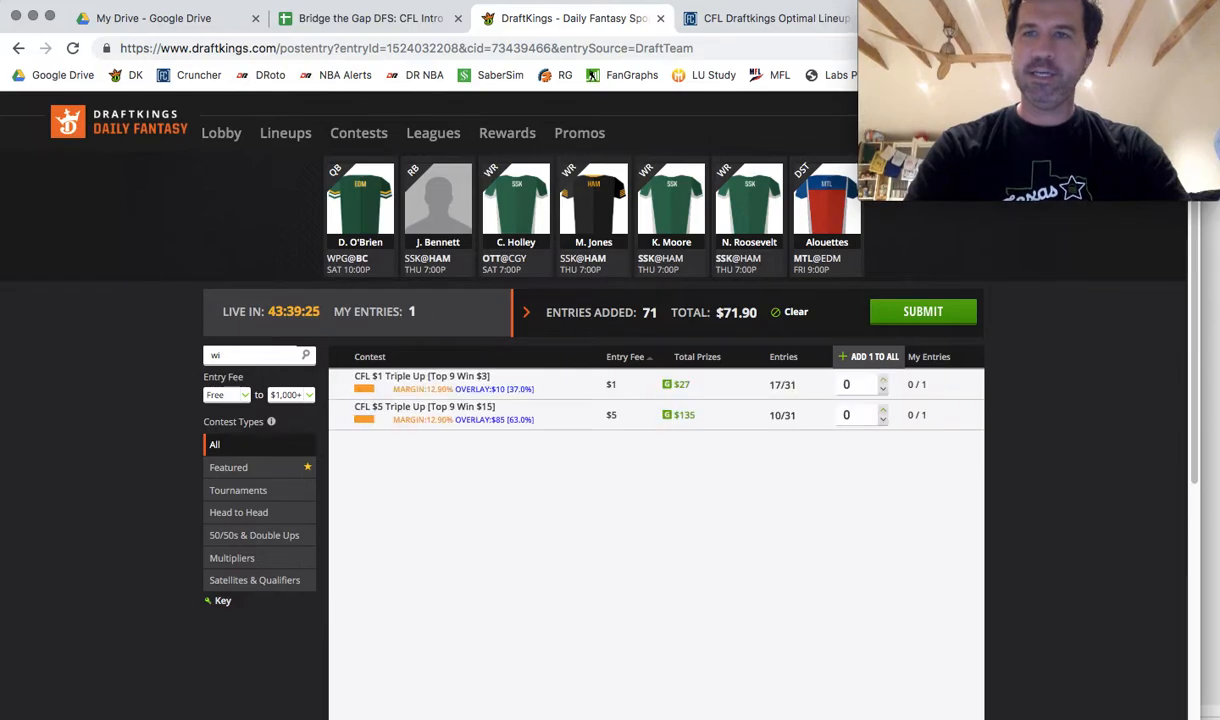
pyautogui.click(279, 581)
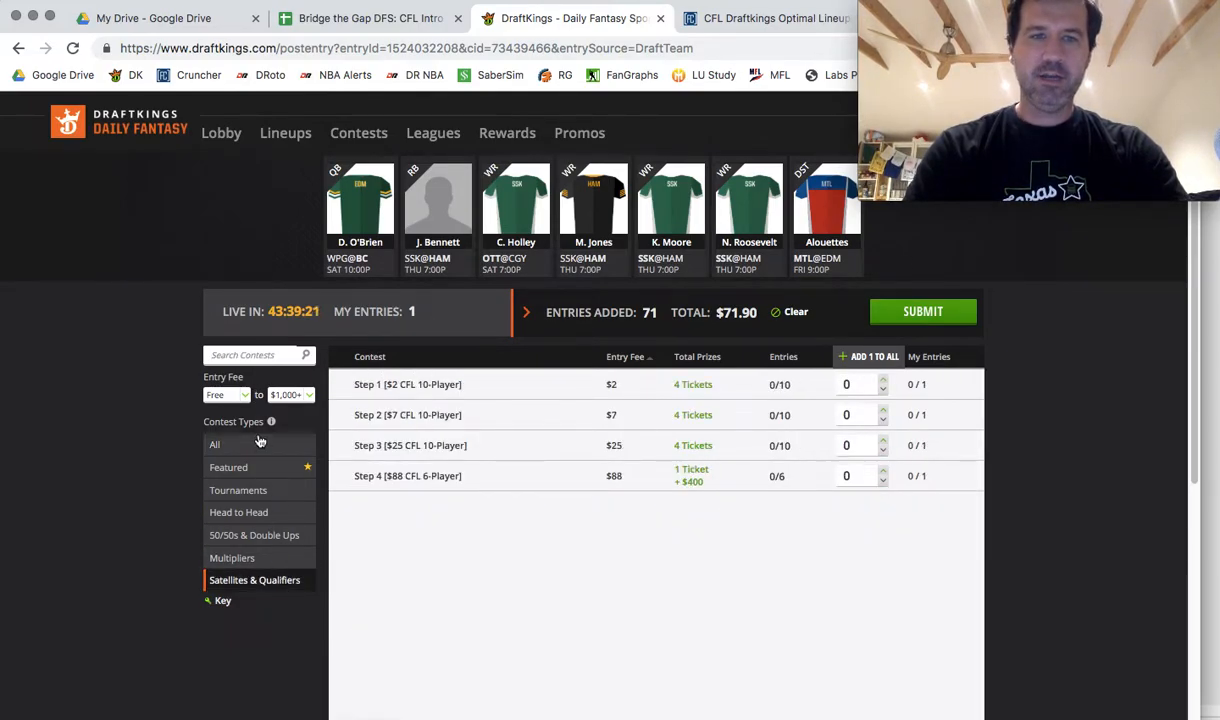
pyautogui.click(216, 444)
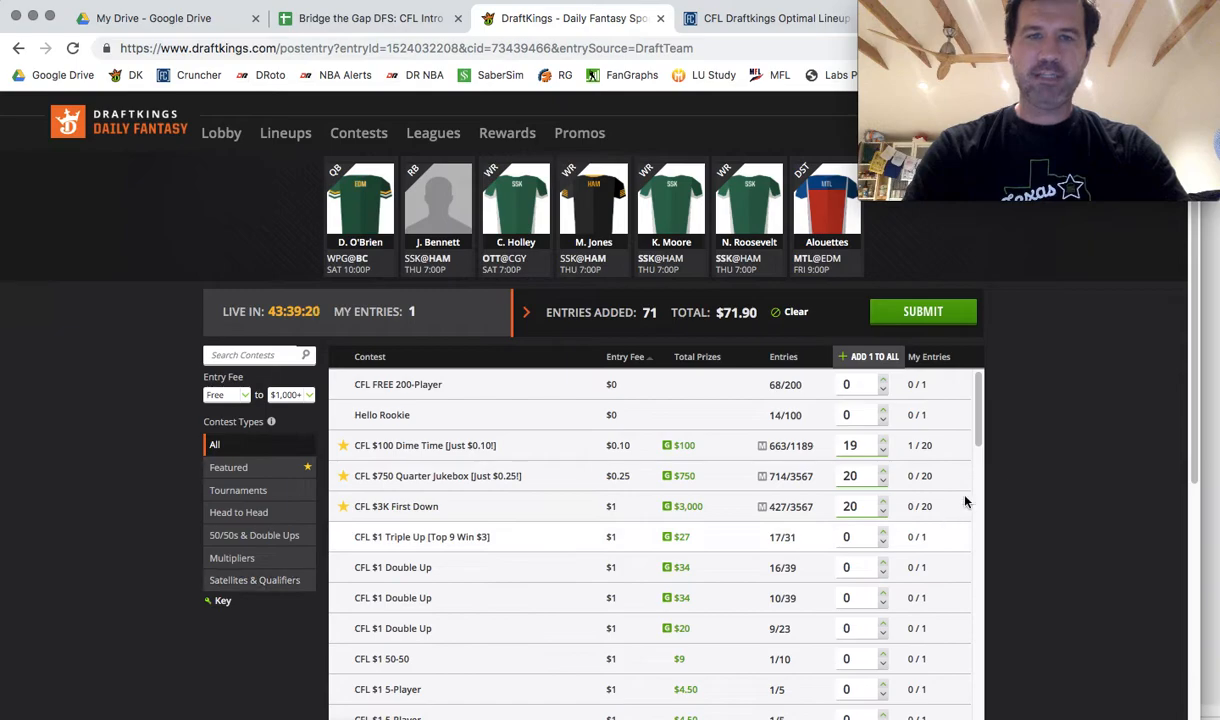
# Submit the bulk entries and show only the featured contests
pyautogui.click(944, 323)
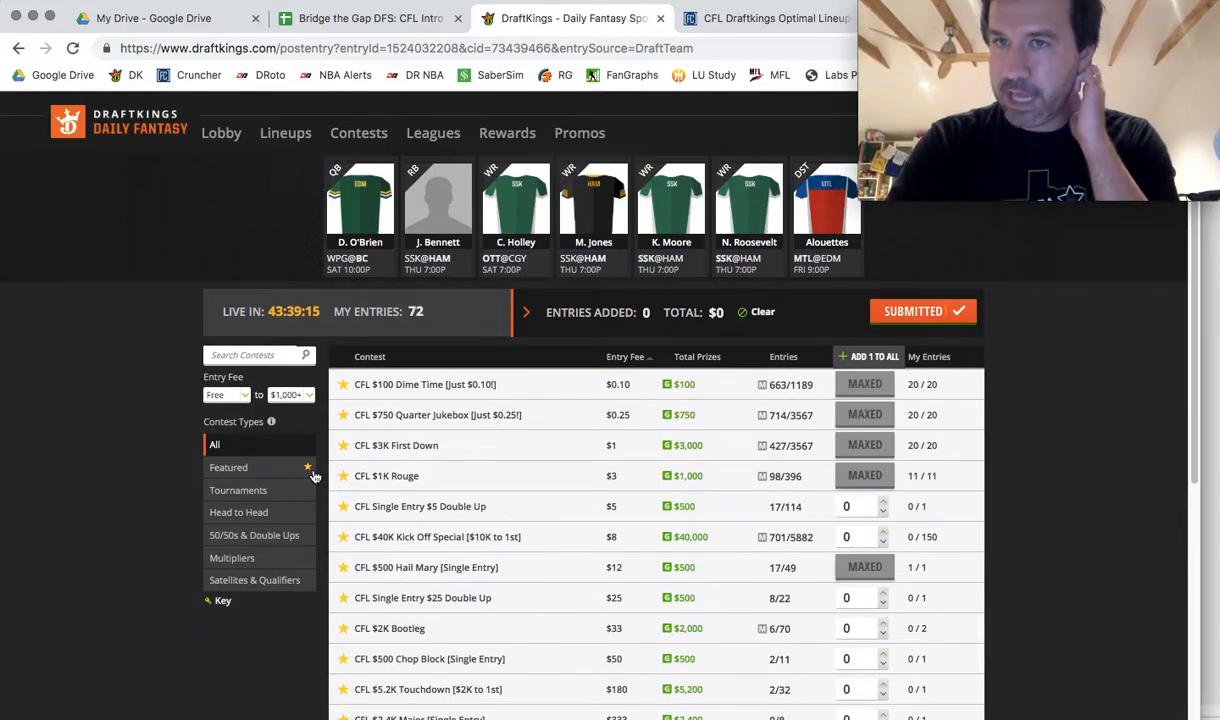
pyautogui.click(280, 467)
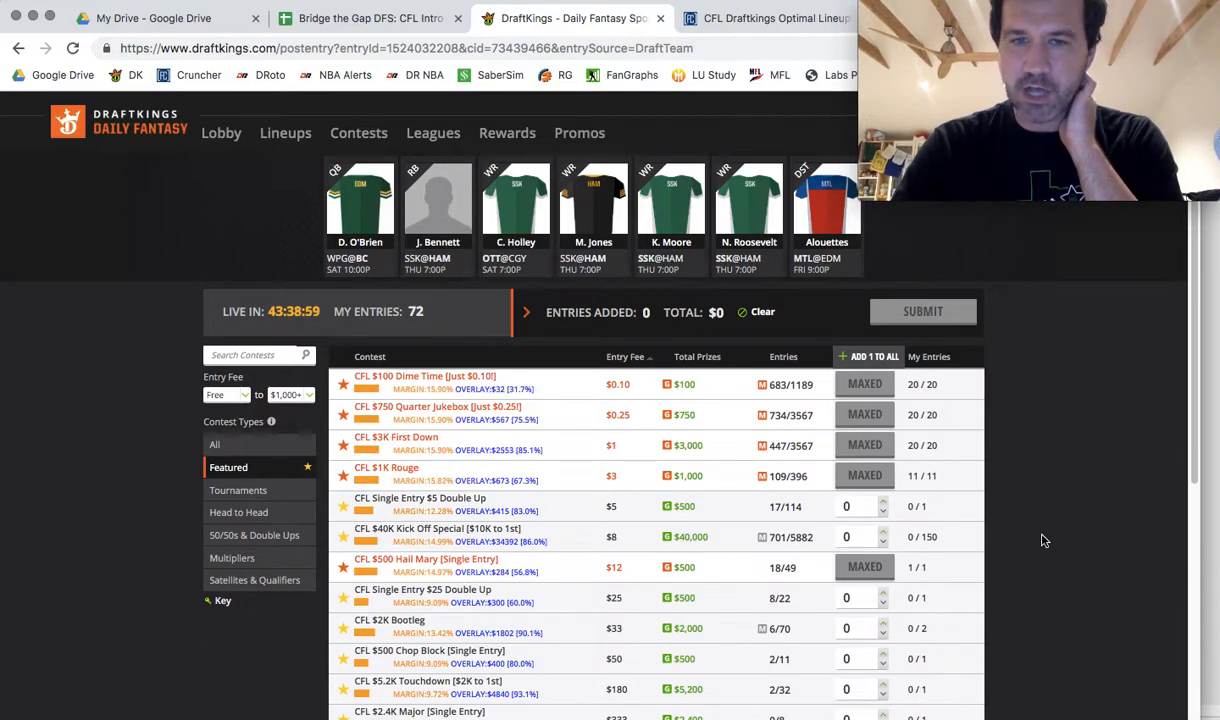
pyautogui.scroll(1, 1042, 541)
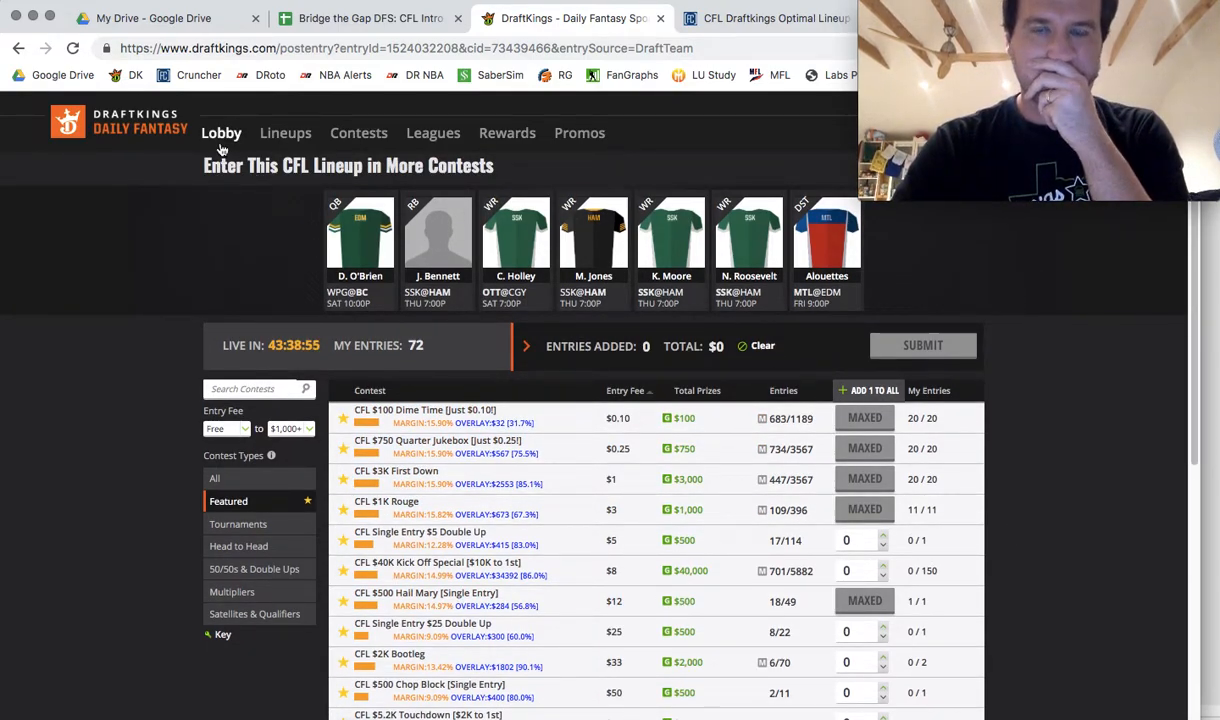
# Return to the CFL lobby and filter it to featured contests that can be entered with a ticket
pyautogui.moveTo(929, 10); pyautogui.dragTo(997, 10)
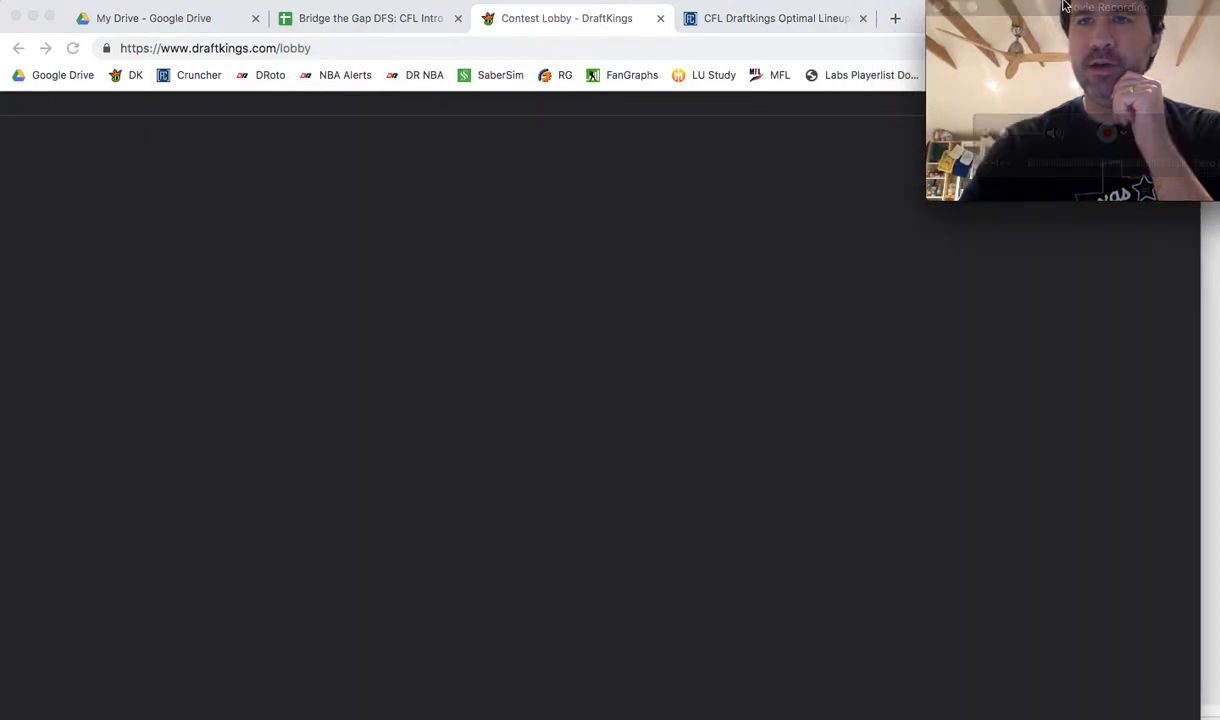
pyautogui.moveTo(1061, 11); pyautogui.dragTo(993, 13)
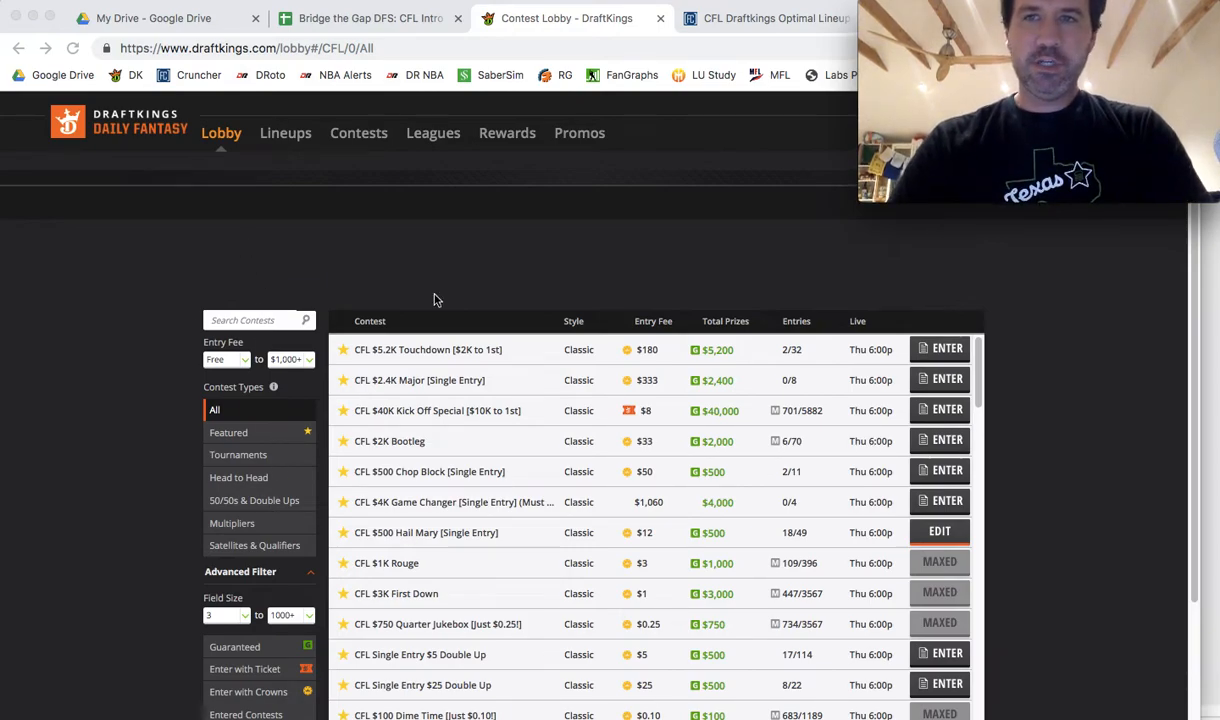
pyautogui.click(258, 674)
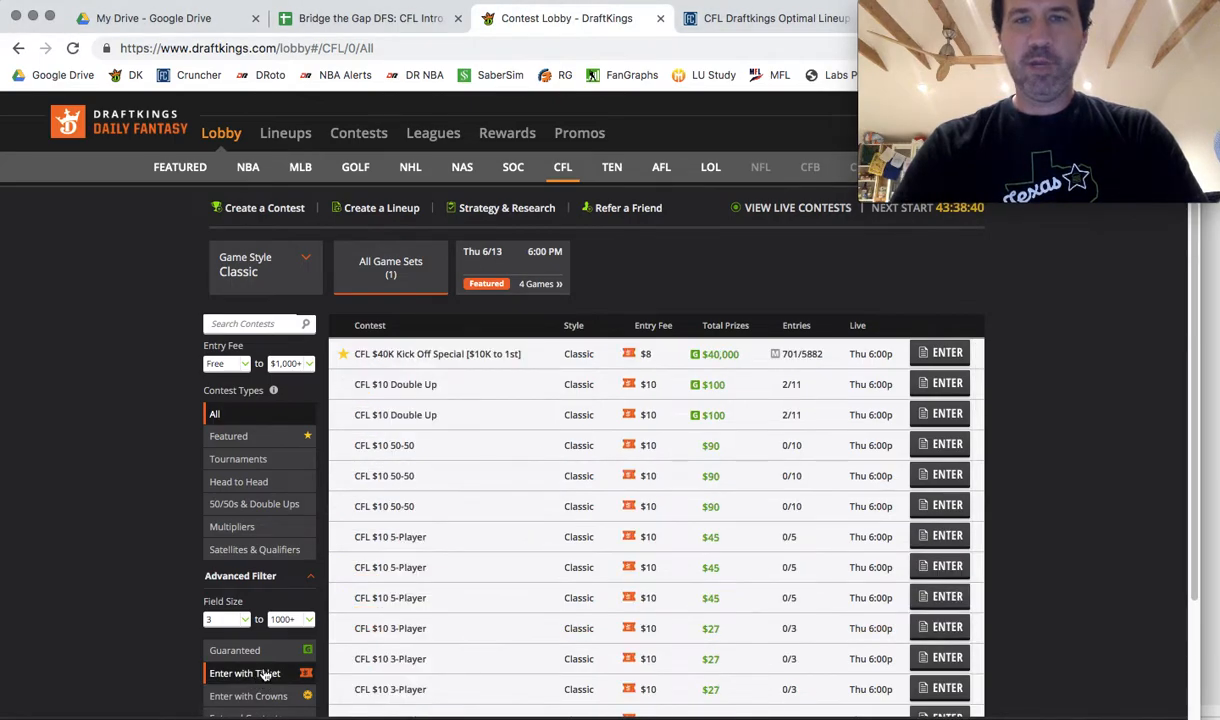
pyautogui.click(286, 443)
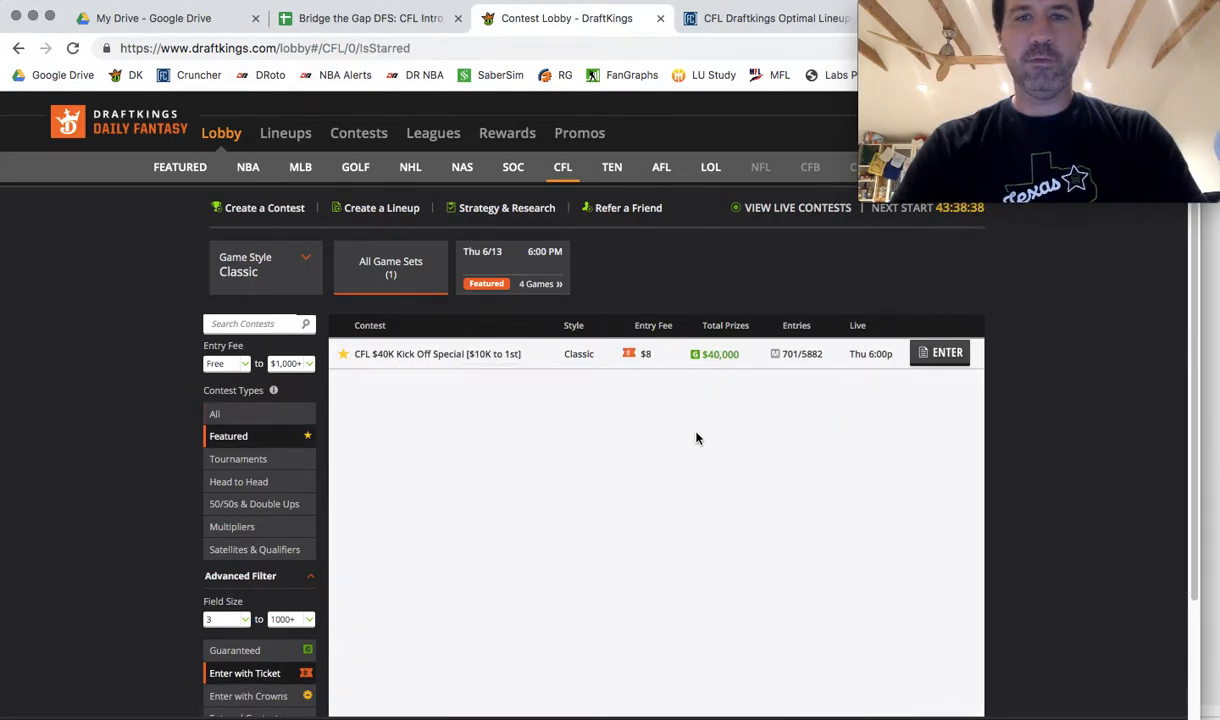
# Enter the existing lineup six times into the CFL $40K Kick Off Special using tickets
pyautogui.click(940, 356)
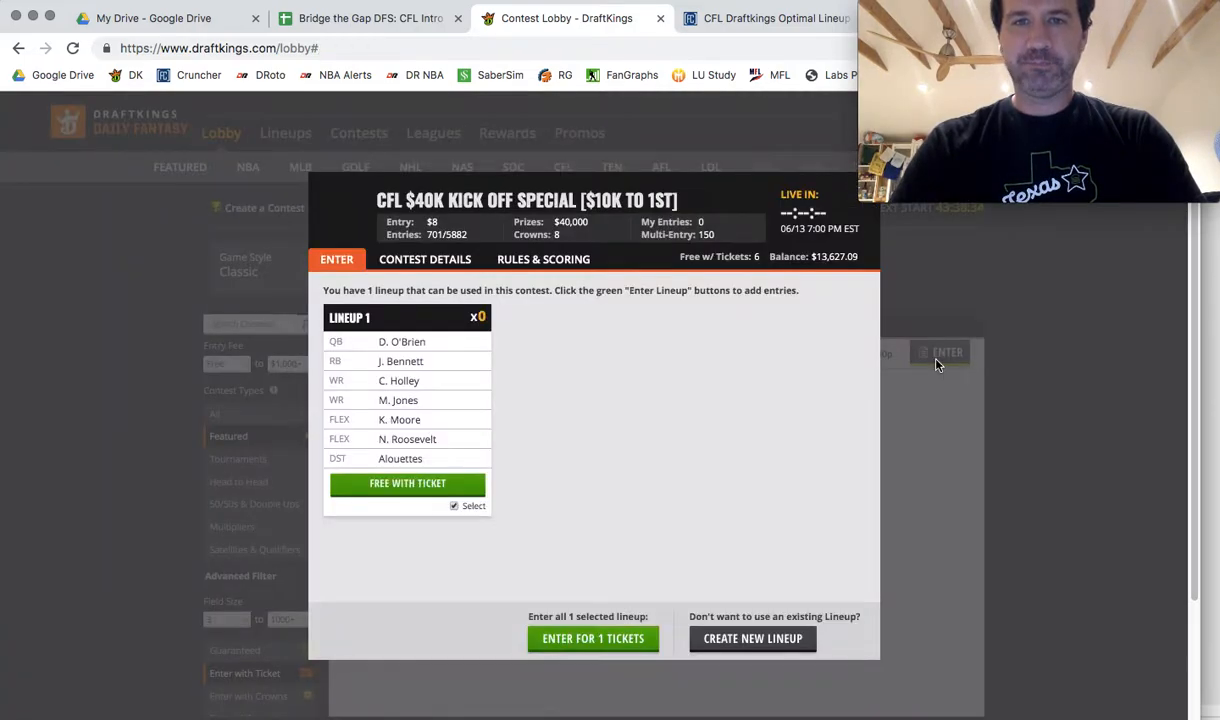
pyautogui.click(625, 640)
pyautogui.click(627, 643)
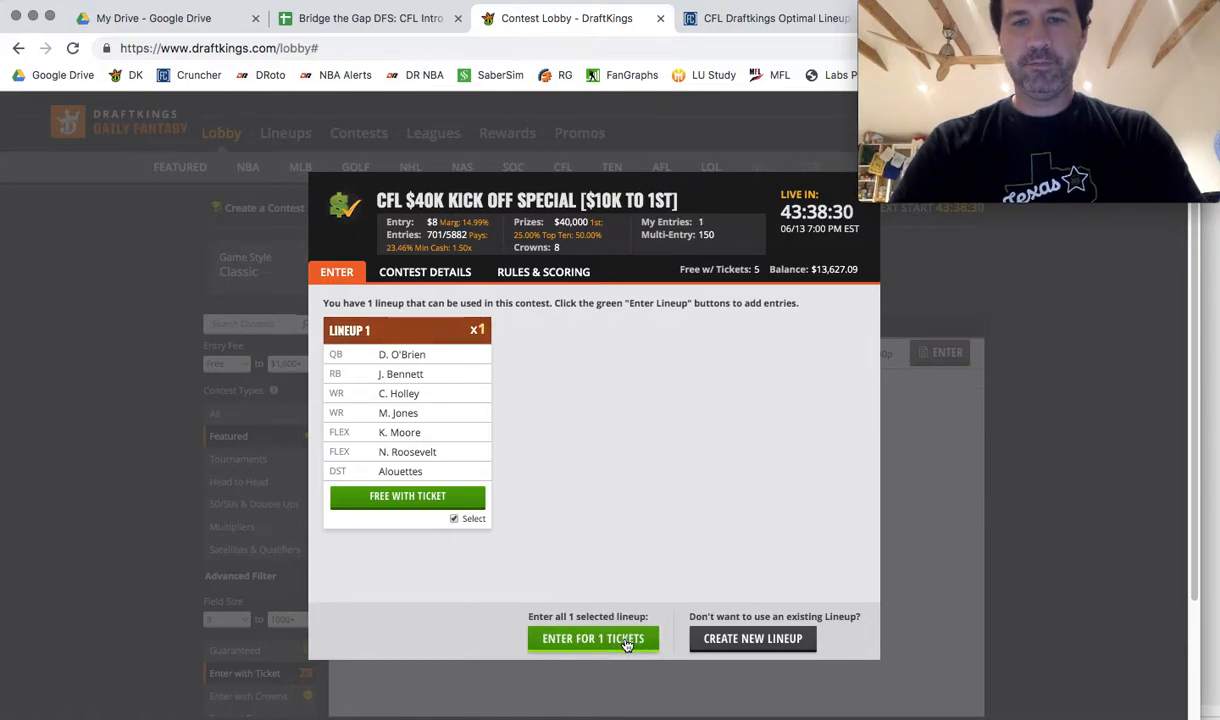
pyautogui.click(627, 641)
pyautogui.click(627, 641)
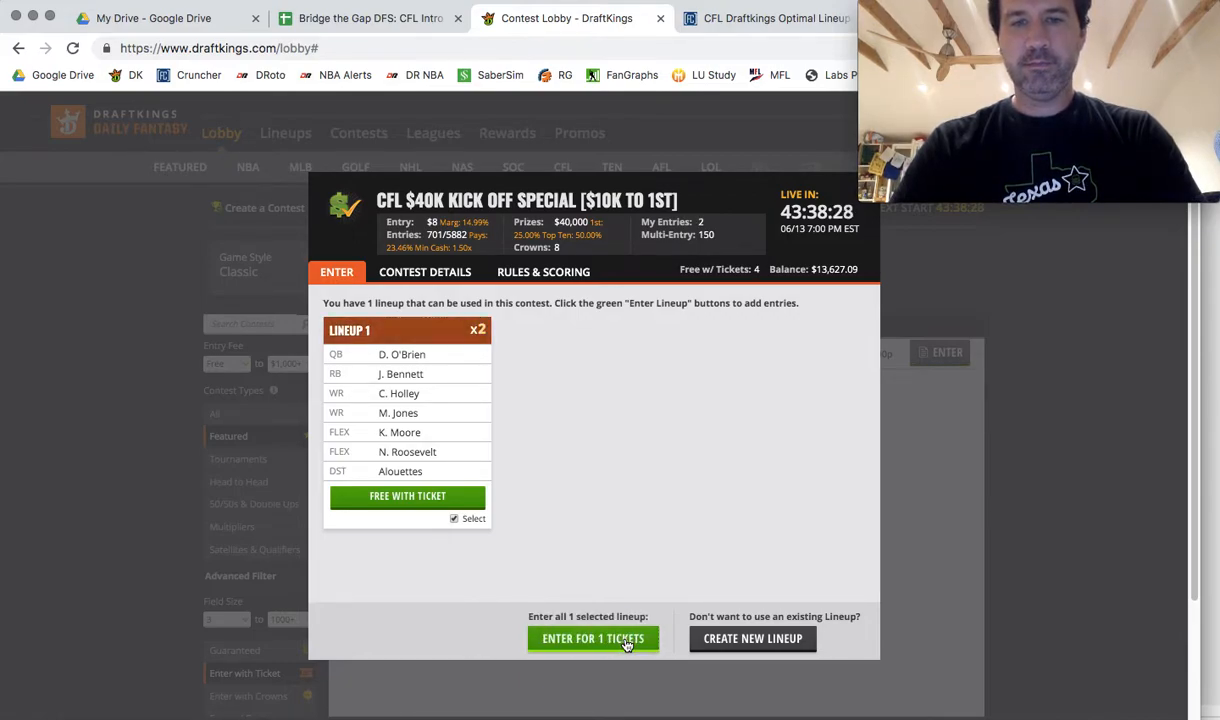
pyautogui.click(627, 641)
pyautogui.click(627, 641)
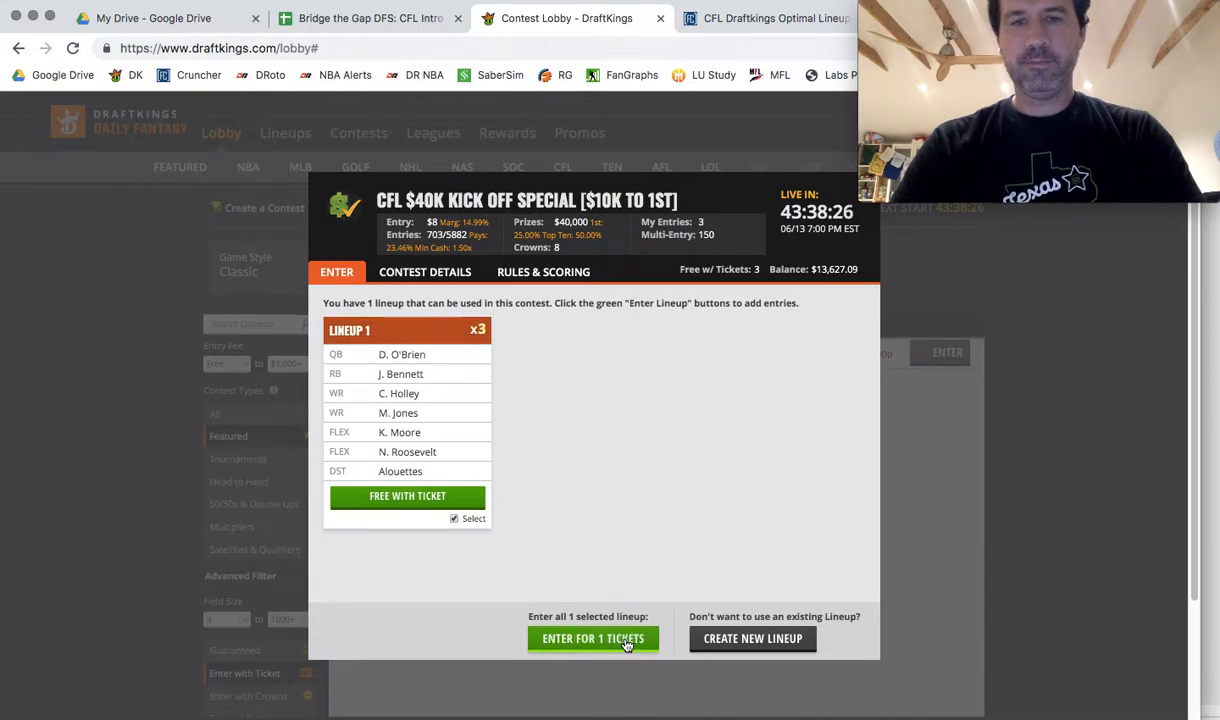
pyautogui.click(627, 641)
pyautogui.click(627, 641)
pyautogui.click(627, 641)
pyautogui.click(627, 641)
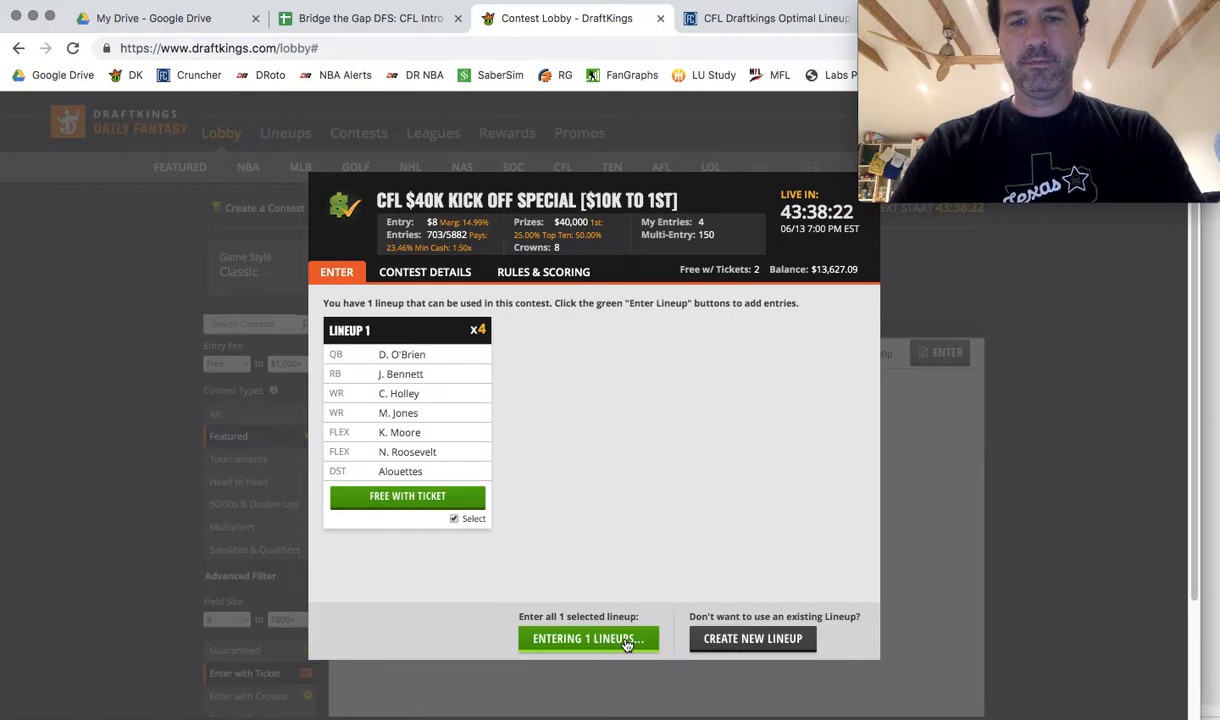
pyautogui.click(627, 641)
pyautogui.click(627, 641)
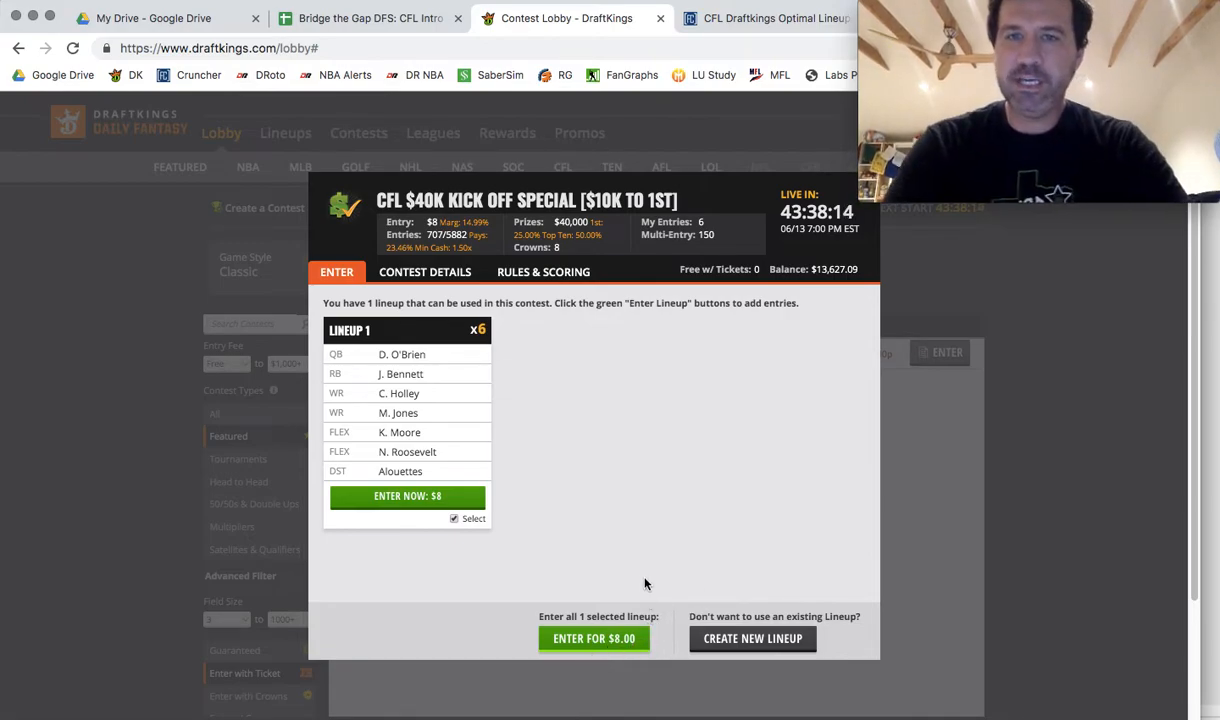
# Close the contest entry window and open the Edit Entries page for CSV download and upload
pyautogui.moveTo(948, 137)
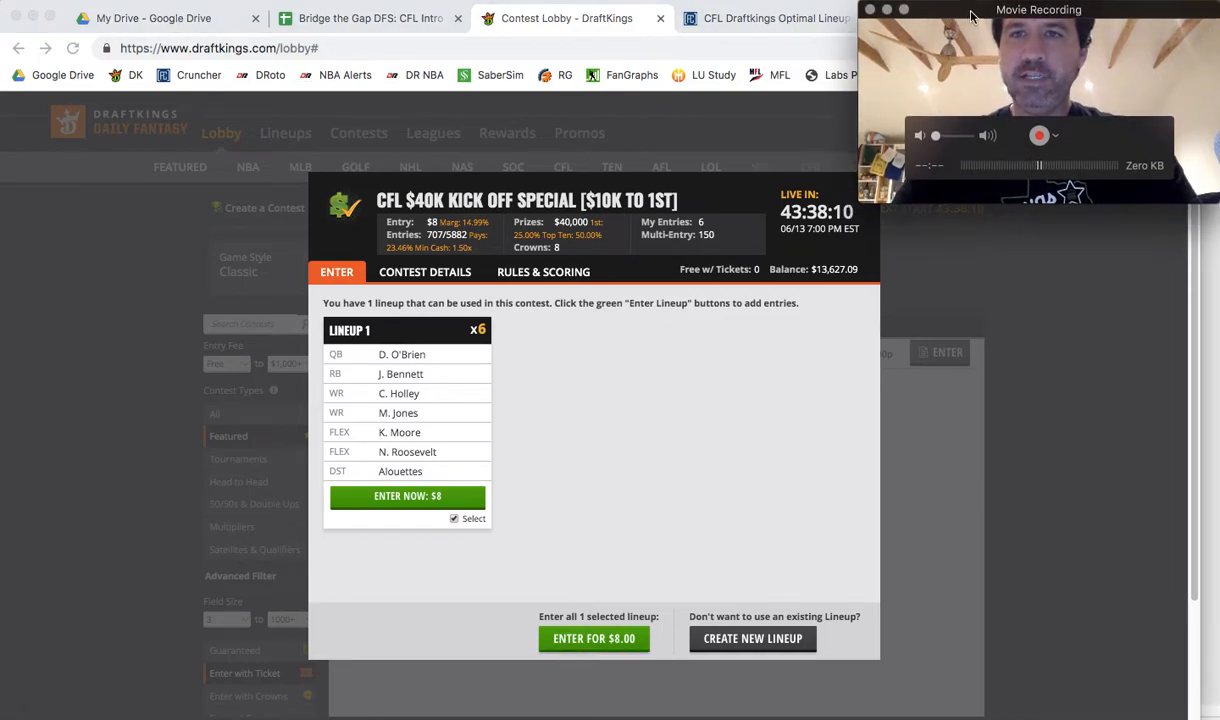
pyautogui.moveTo(955, 13); pyautogui.dragTo(1003, 20)
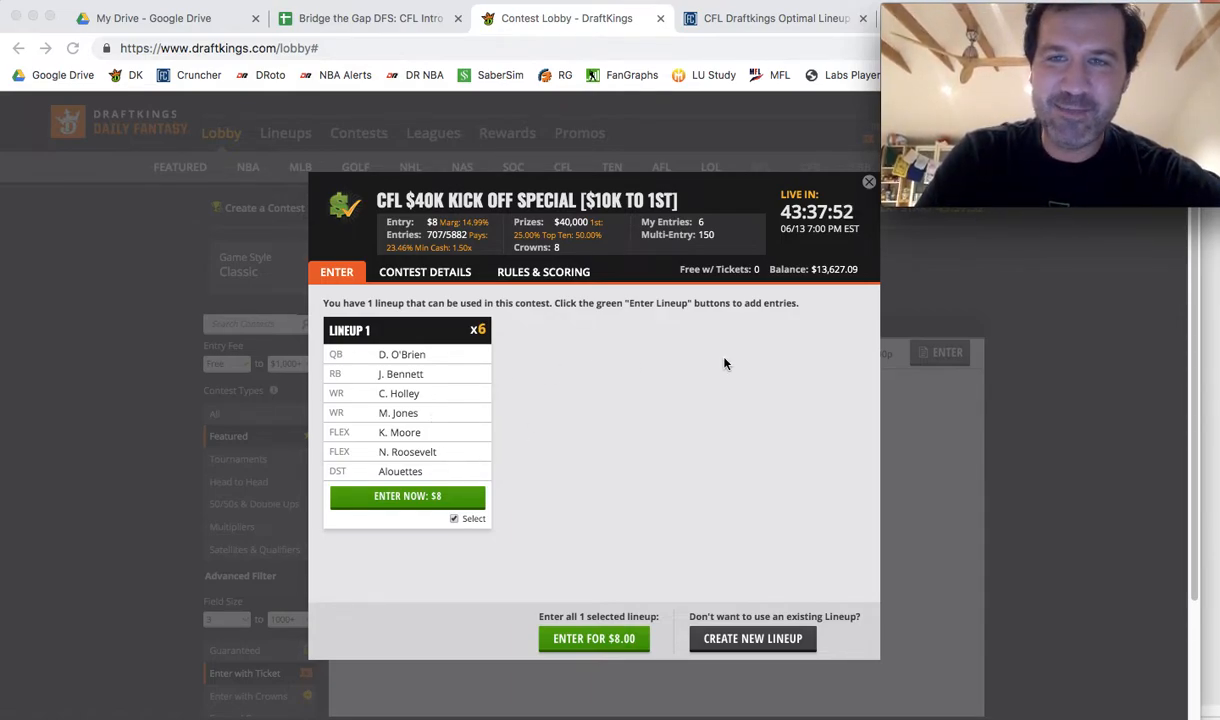
pyautogui.click(867, 185)
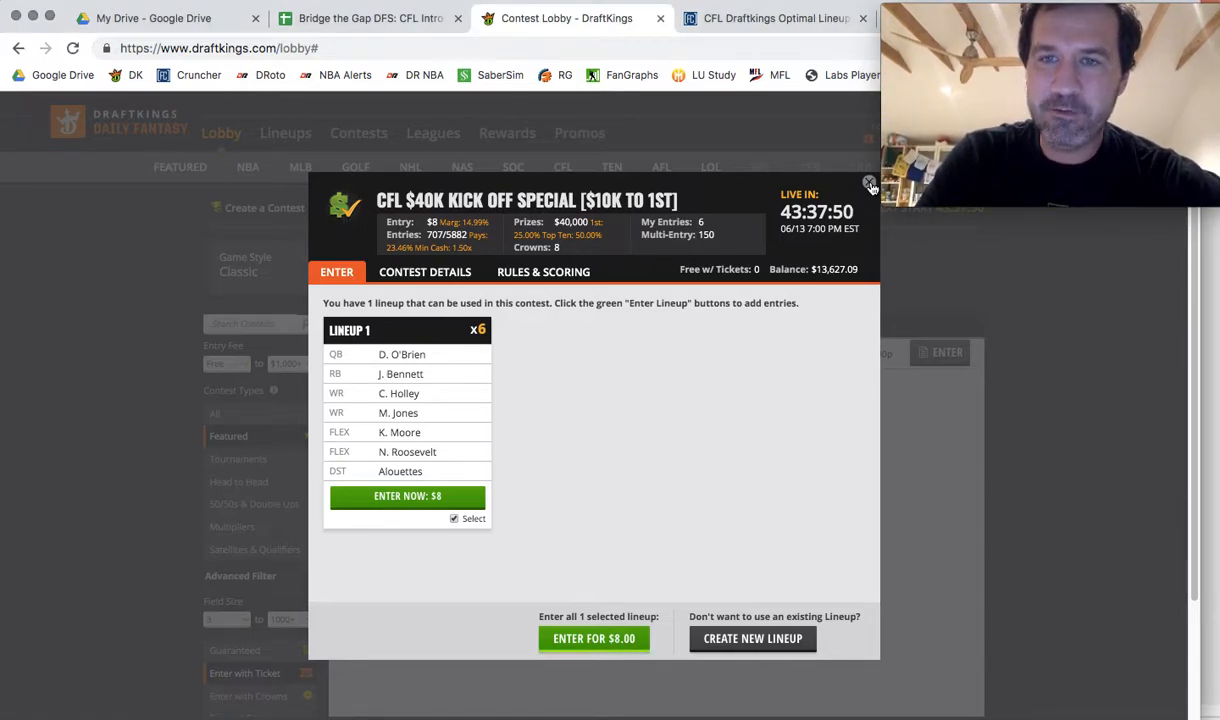
pyautogui.click(870, 186)
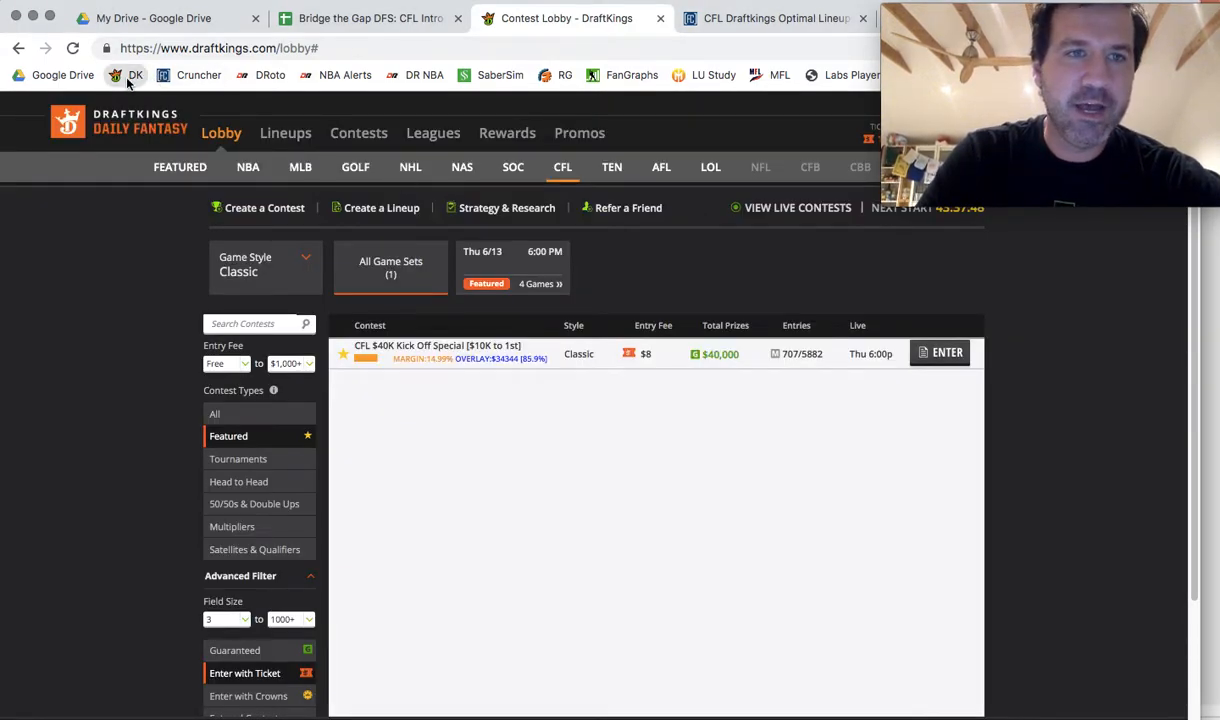
pyautogui.click(128, 80)
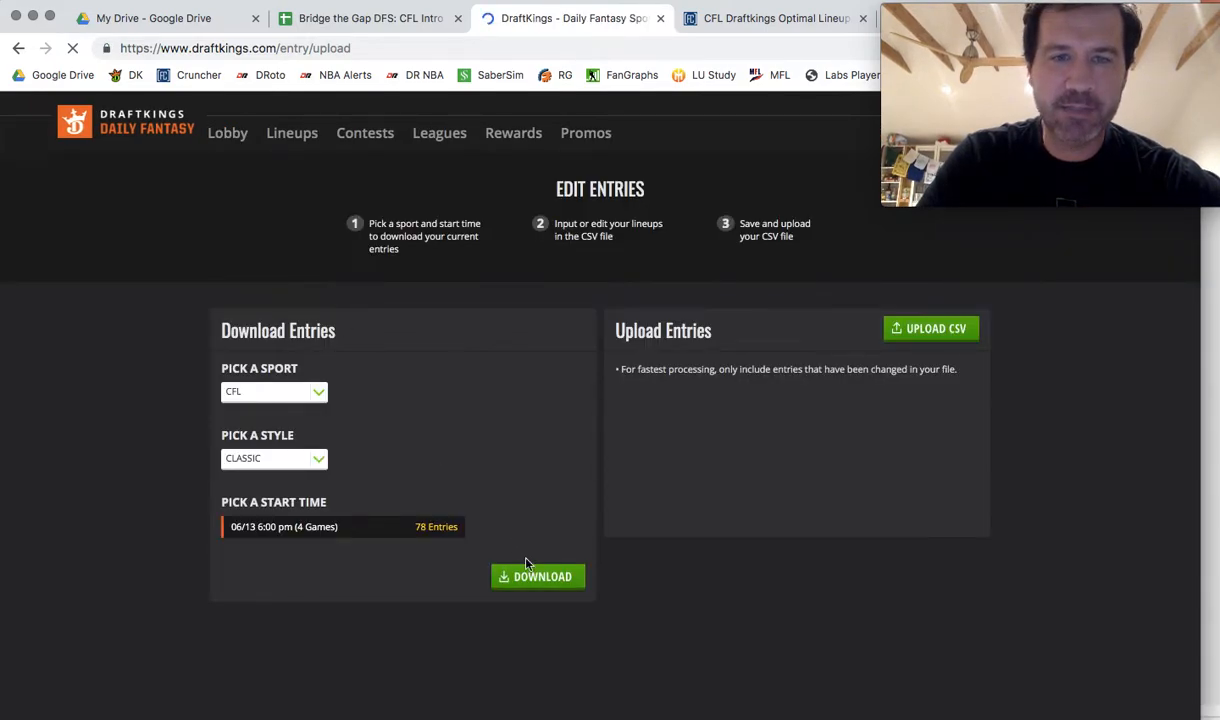
# Download the CFL Classic entries for the 06/13 6:00 pm slate as a CSV and open the file in Excel
pyautogui.click(533, 576)
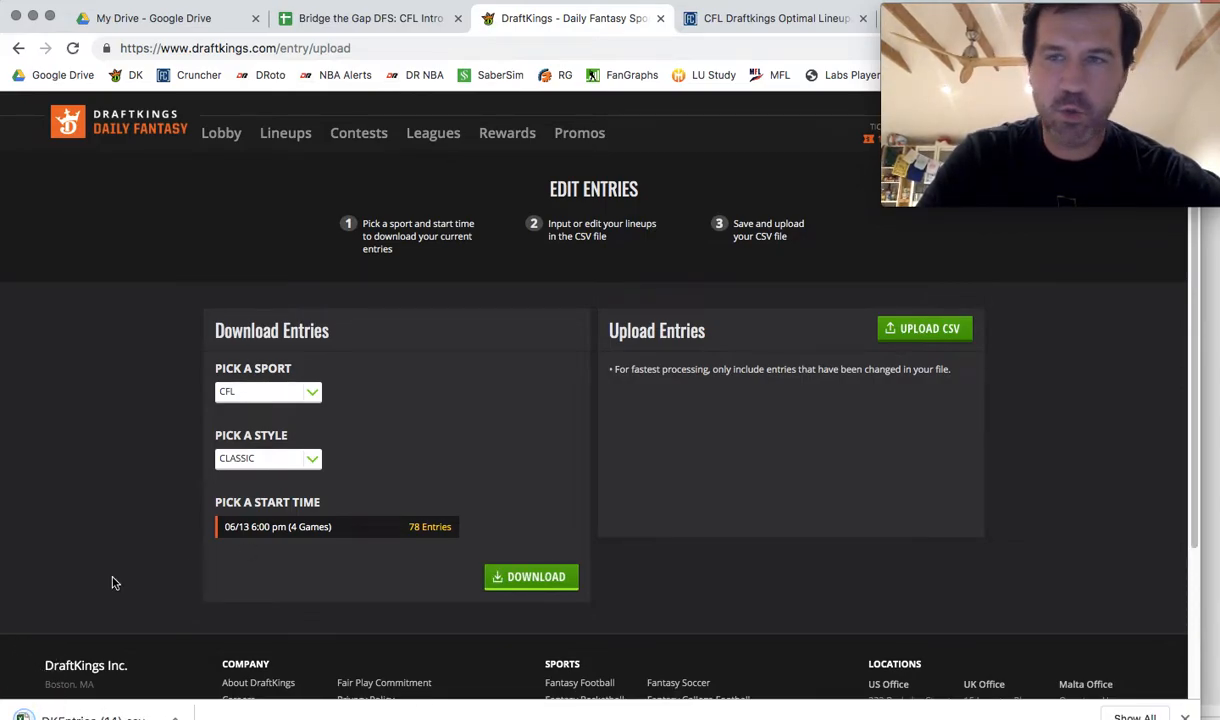
pyautogui.click(80, 714)
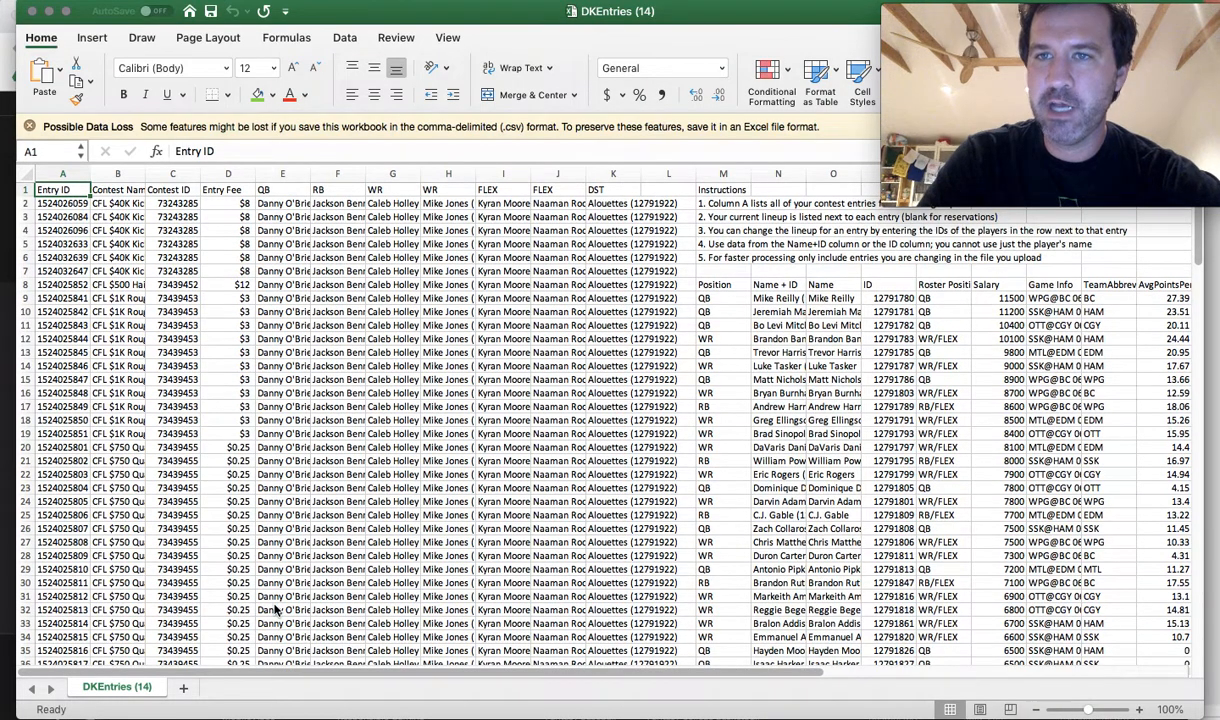
pyautogui.click(731, 299)
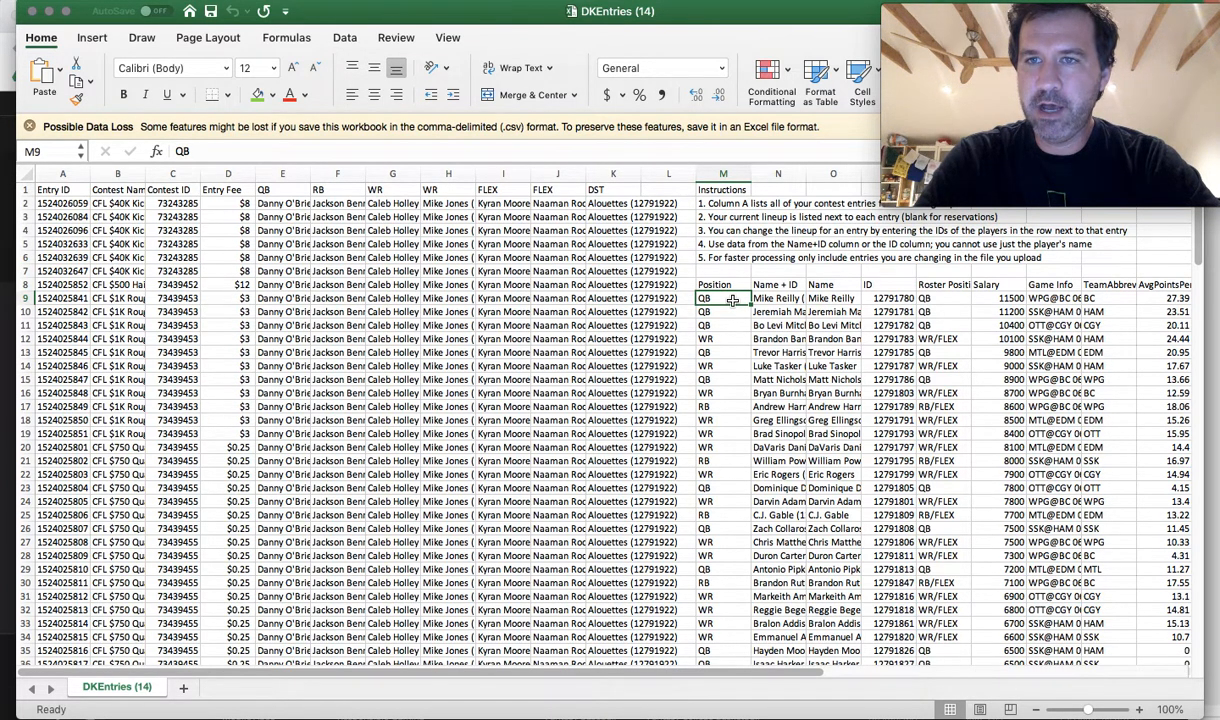
pyautogui.hotkey('shift', 'Right')
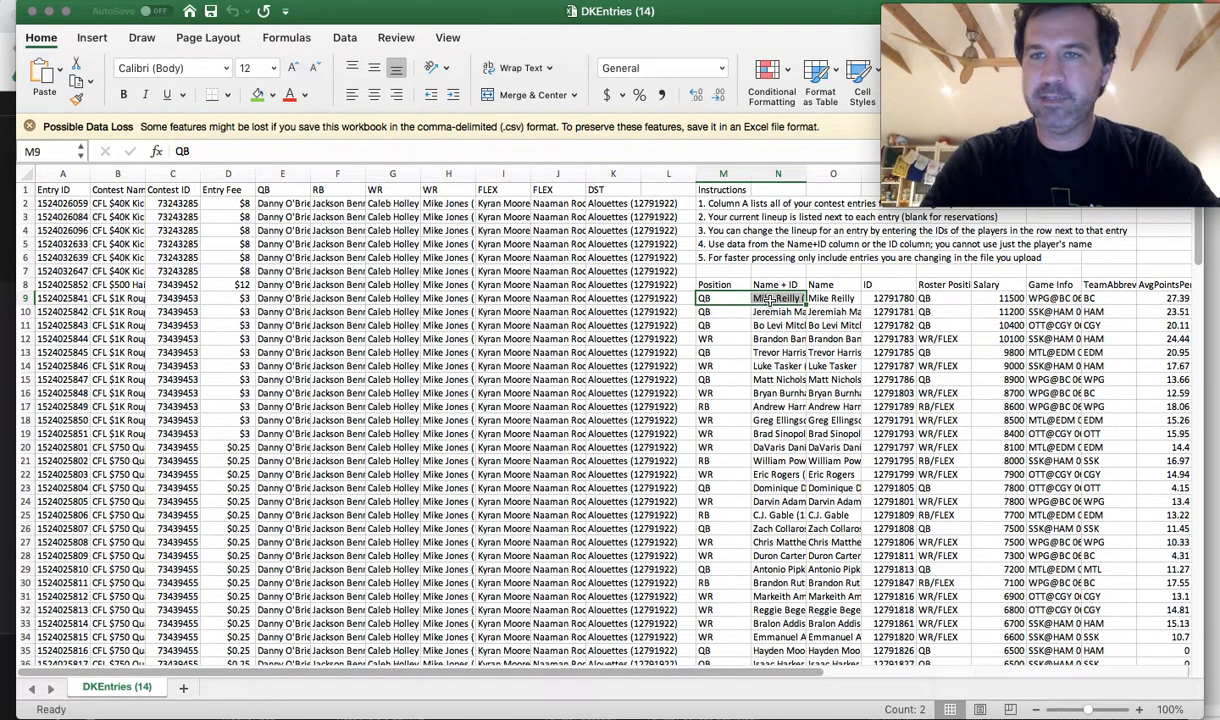
pyautogui.press('super+shift+Down')
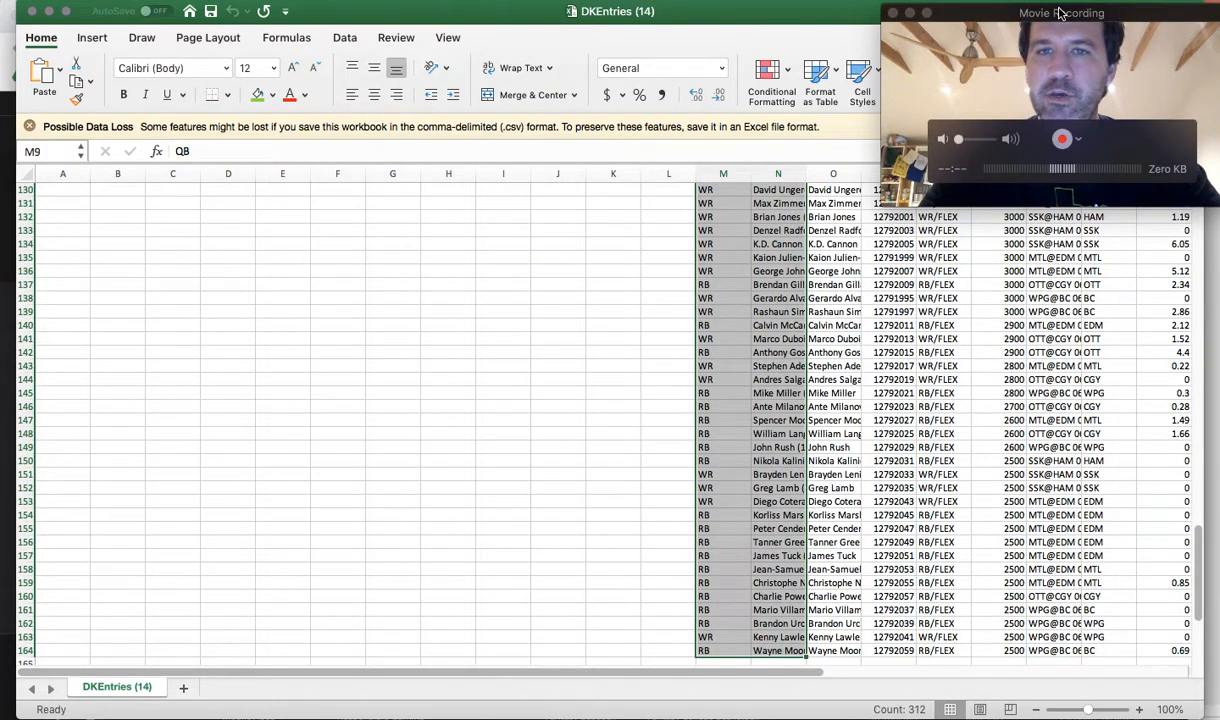
pyautogui.moveTo(1060, 12); pyautogui.dragTo(1088, 102)
pyautogui.click(1035, 69)
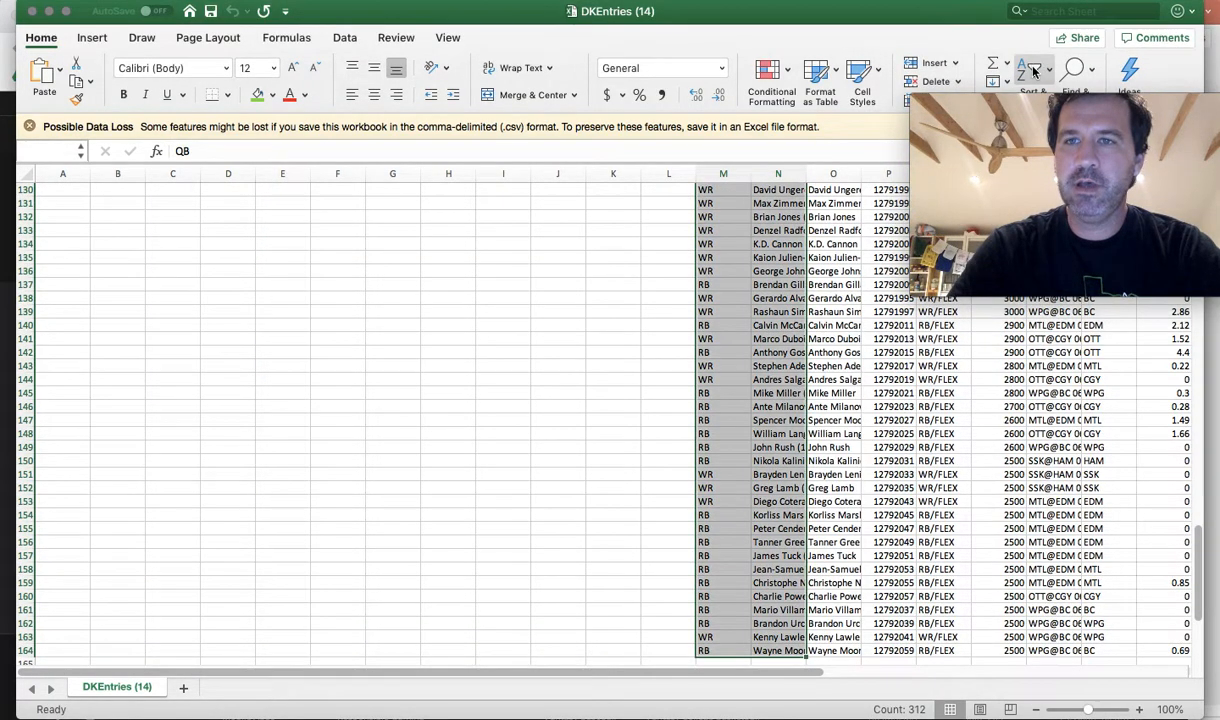
pyautogui.moveTo(1070, 100); pyautogui.dragTo(1068, 30)
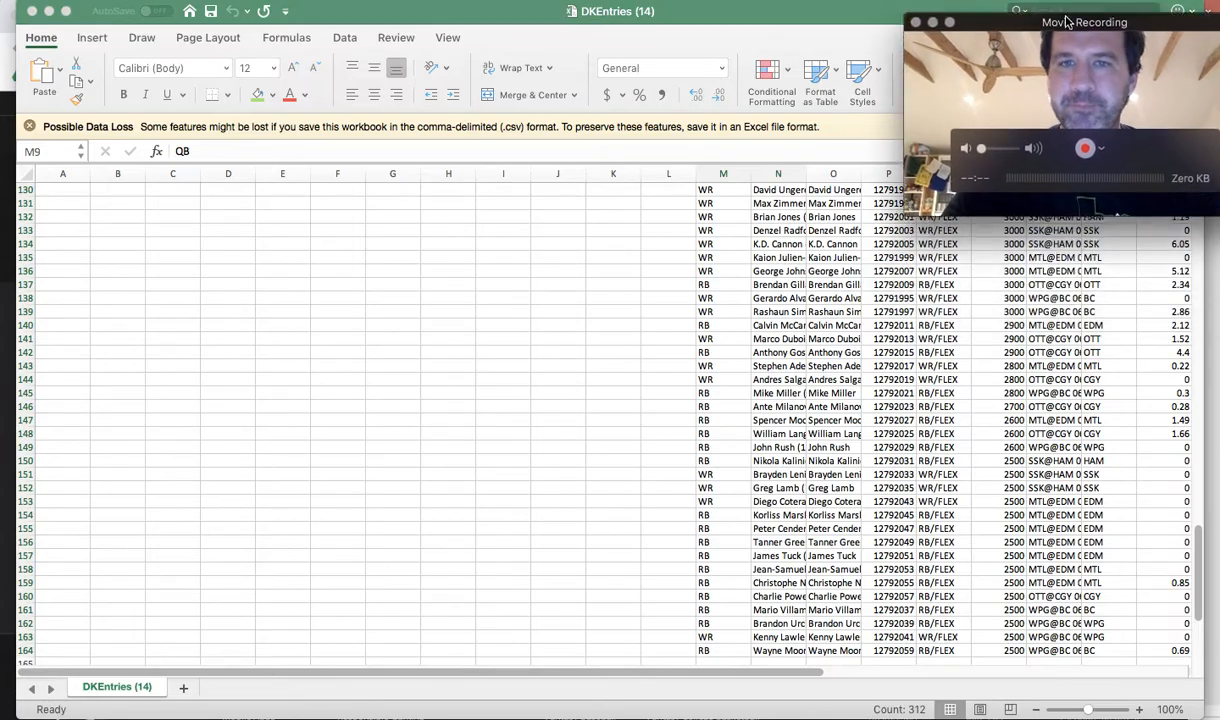
pyautogui.click(735, 272)
pyautogui.click(735, 272)
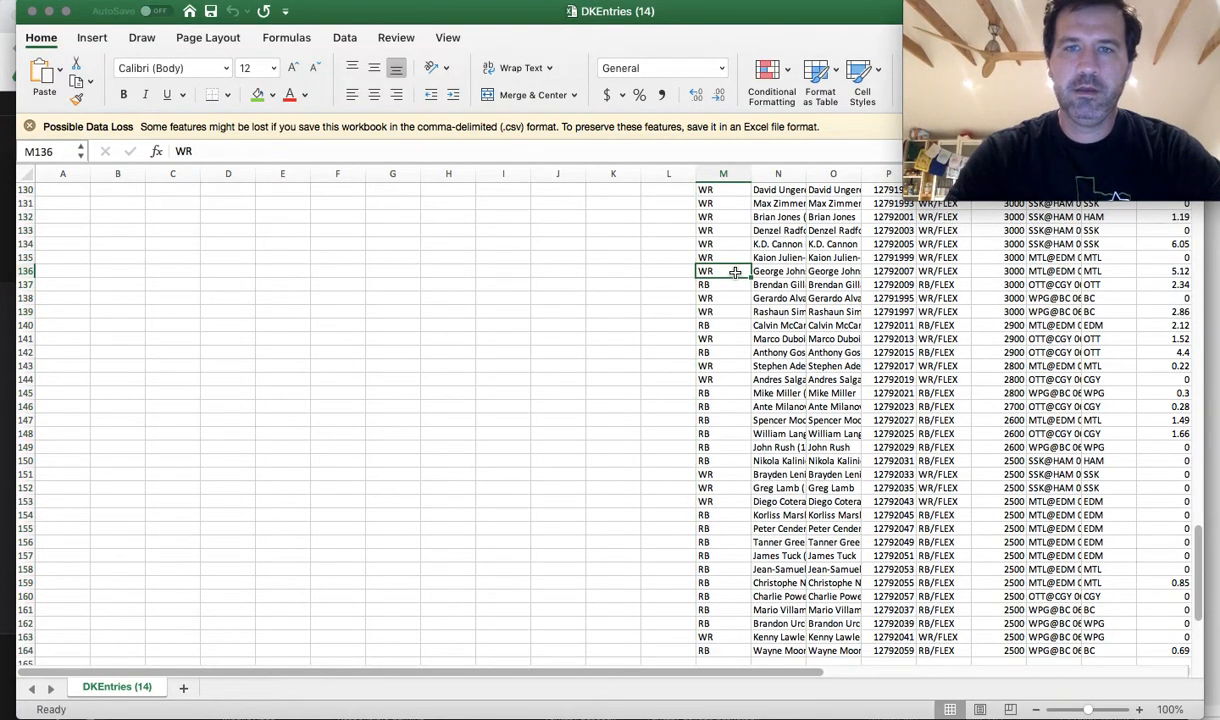
# Sort the player list's Position and Name + ID columns from A to Z, from row 9 down to the last player
pyautogui.press('pageup')
pyautogui.press('pageup')
pyautogui.press('pageup')
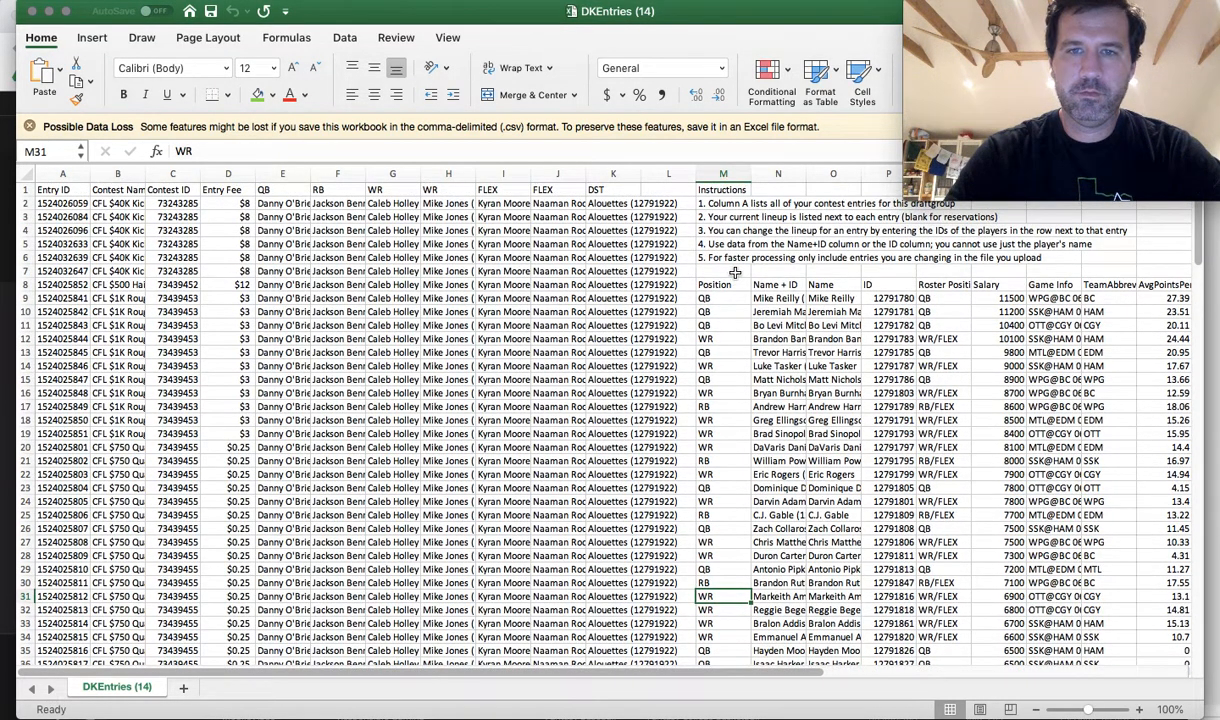
pyautogui.moveTo(732, 298); pyautogui.dragTo(765, 296)
pyautogui.press('super+shift+Down')
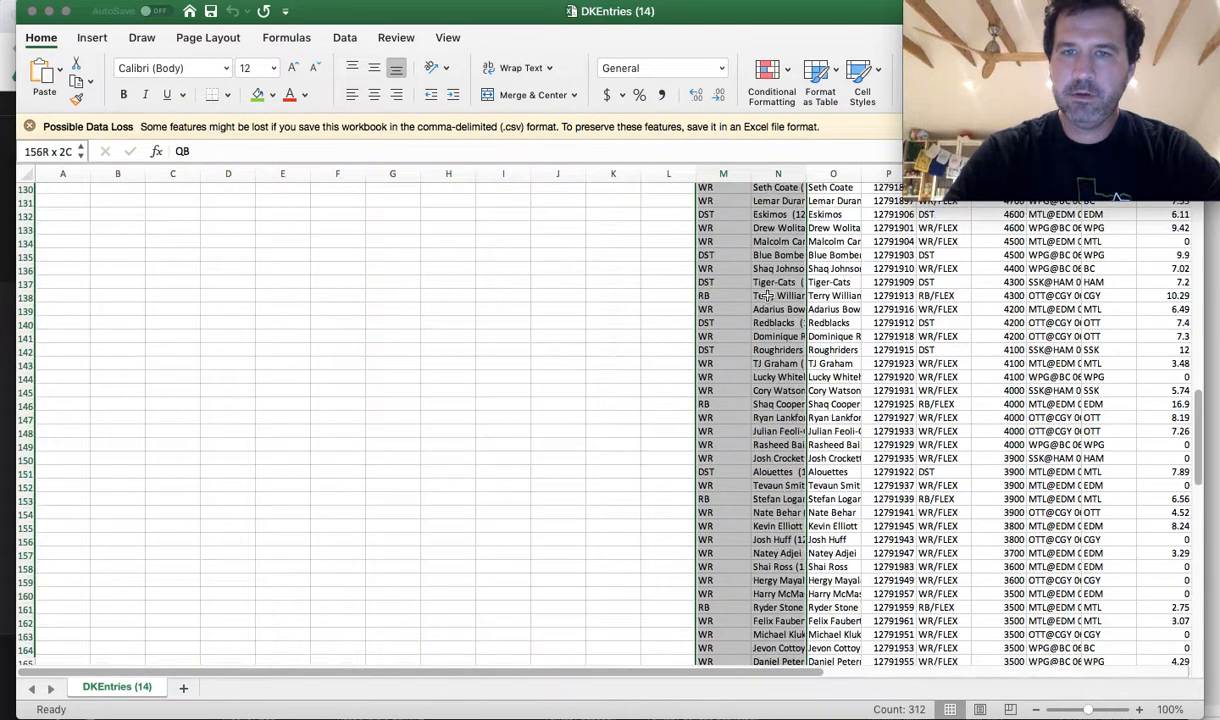
pyautogui.moveTo(1081, 6); pyautogui.dragTo(1080, 124)
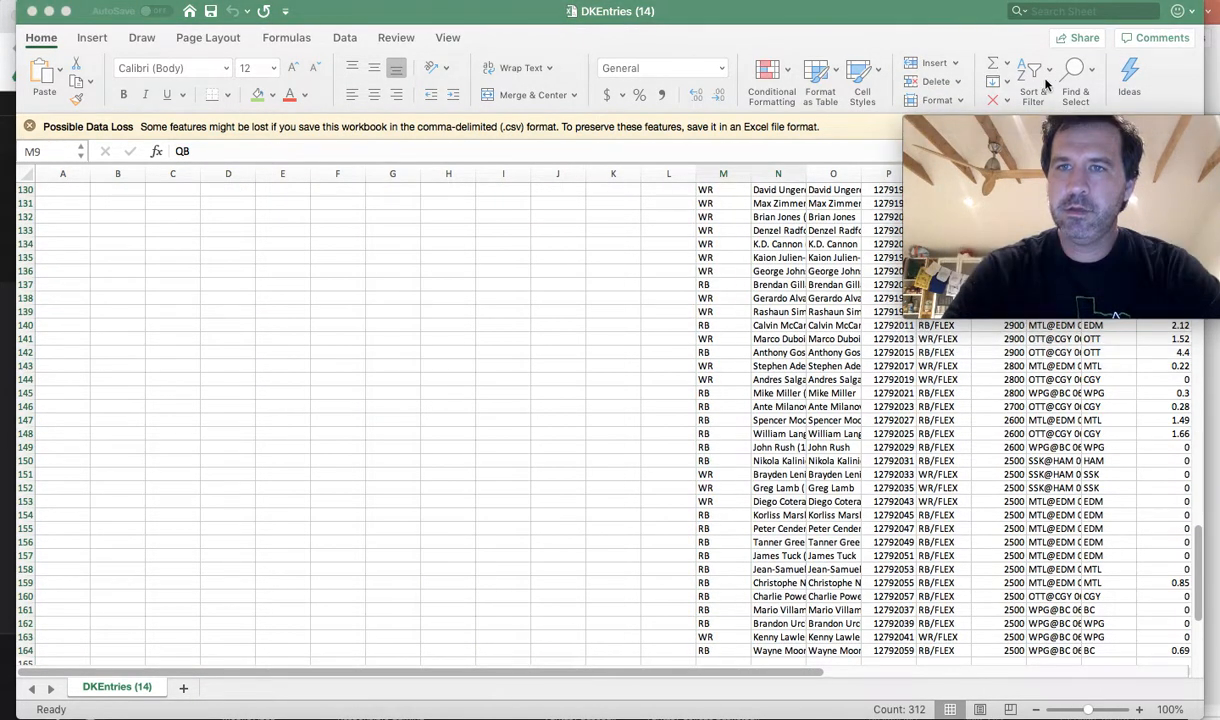
pyautogui.click(1047, 84)
pyautogui.click(1036, 86)
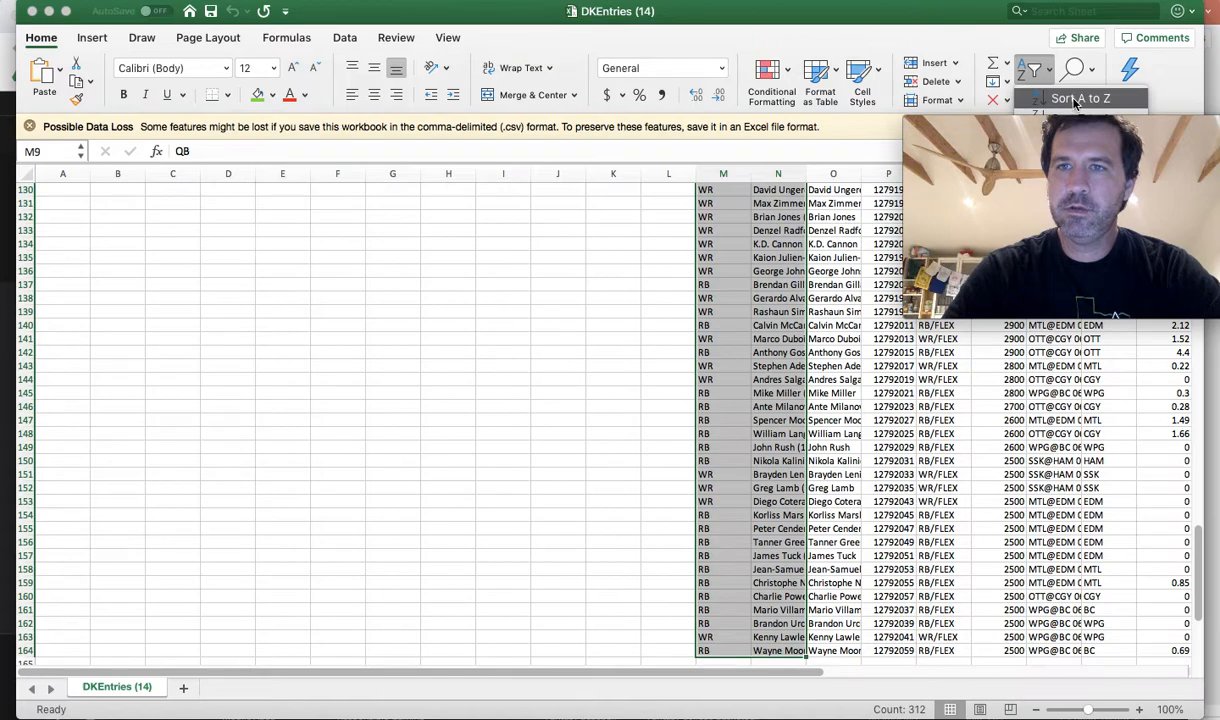
pyautogui.click(1077, 99)
pyautogui.moveTo(1077, 123); pyautogui.dragTo(1070, 50)
# Copy the Position and Name + ID rows from the first QB at M17 to the list's end and paste them at M9 over the DST rows
pyautogui.click(708, 398)
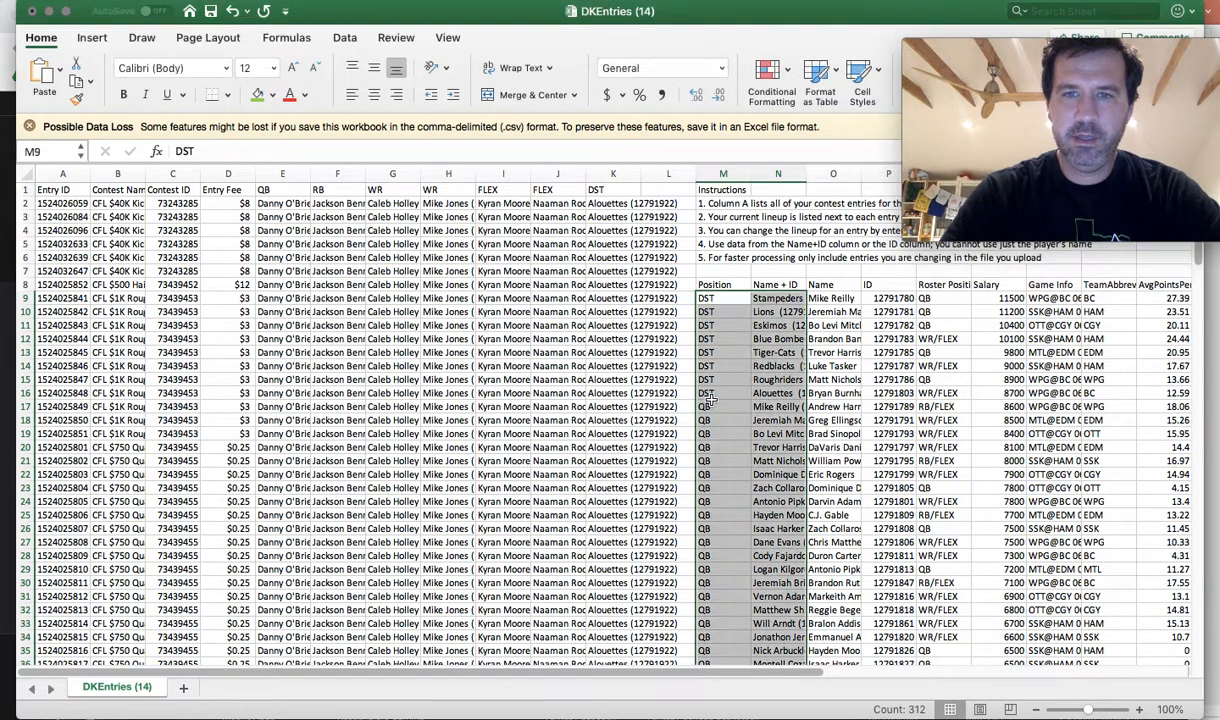
pyautogui.moveTo(708, 407); pyautogui.dragTo(782, 406)
pyautogui.press('super+shift+Down')
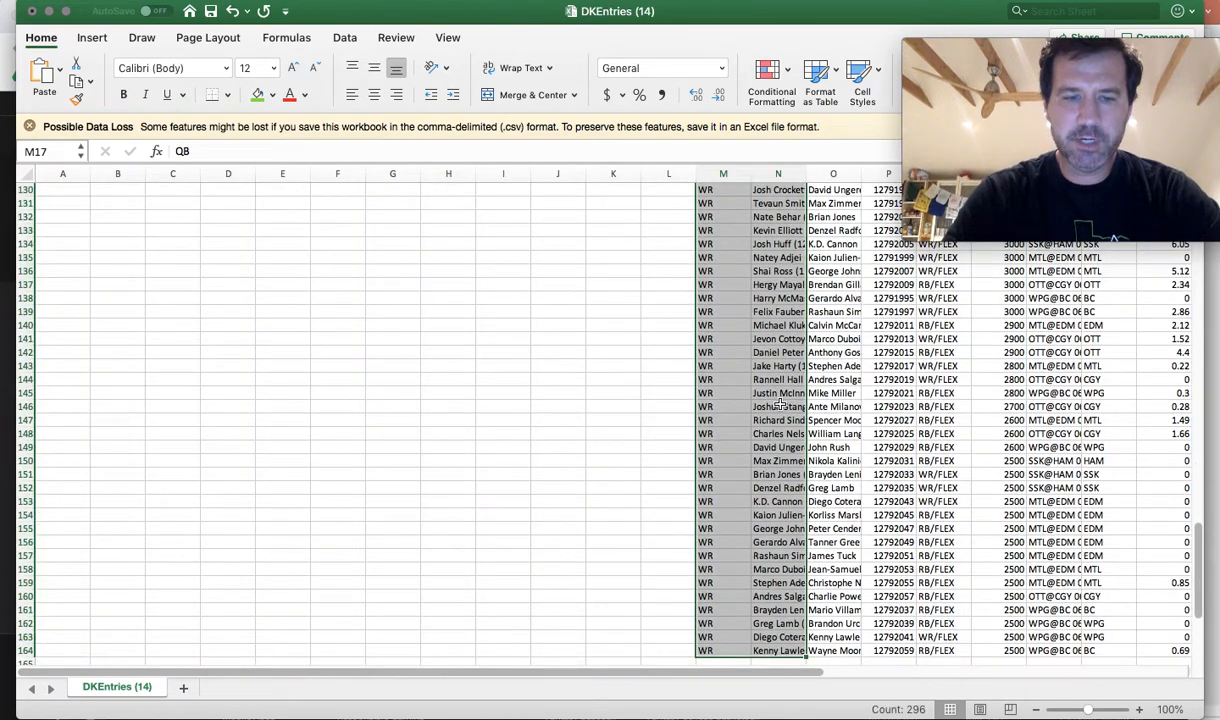
pyautogui.press('super+c')
pyautogui.scroll(20, 780, 404)
pyautogui.press('Up')
pyautogui.press('Up')
pyautogui.press('Up')
pyautogui.press('Up')
pyautogui.press('Up')
pyautogui.press('Up')
pyautogui.press('Up')
pyautogui.press('Up')
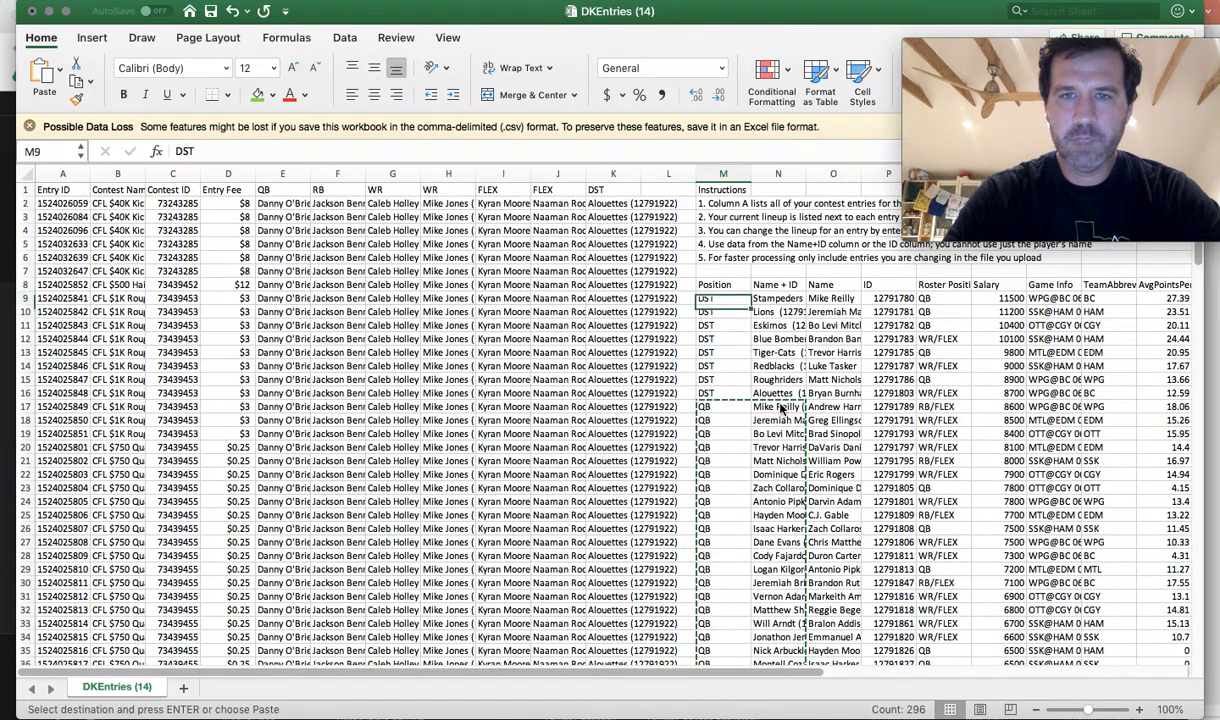
pyautogui.press('super+v')
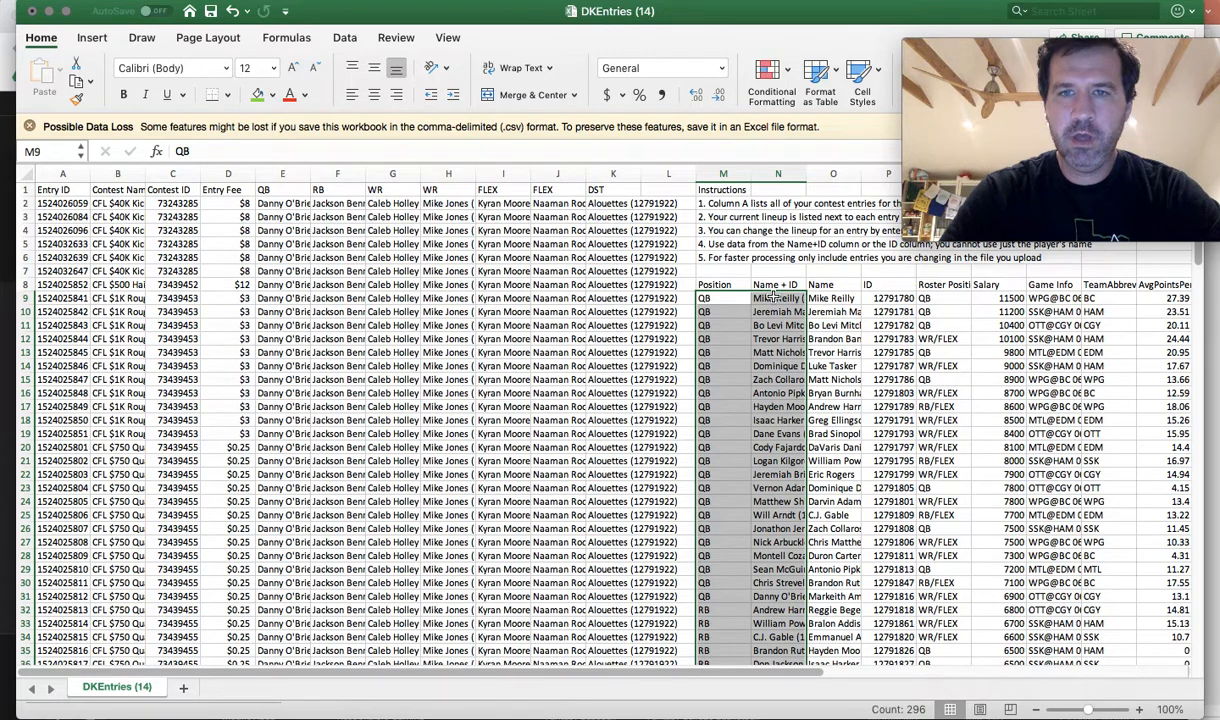
# Copy the quarterbacks in N9 to N27 of the Name + ID column into the entries' QB column, starting at E2
pyautogui.click(773, 297)
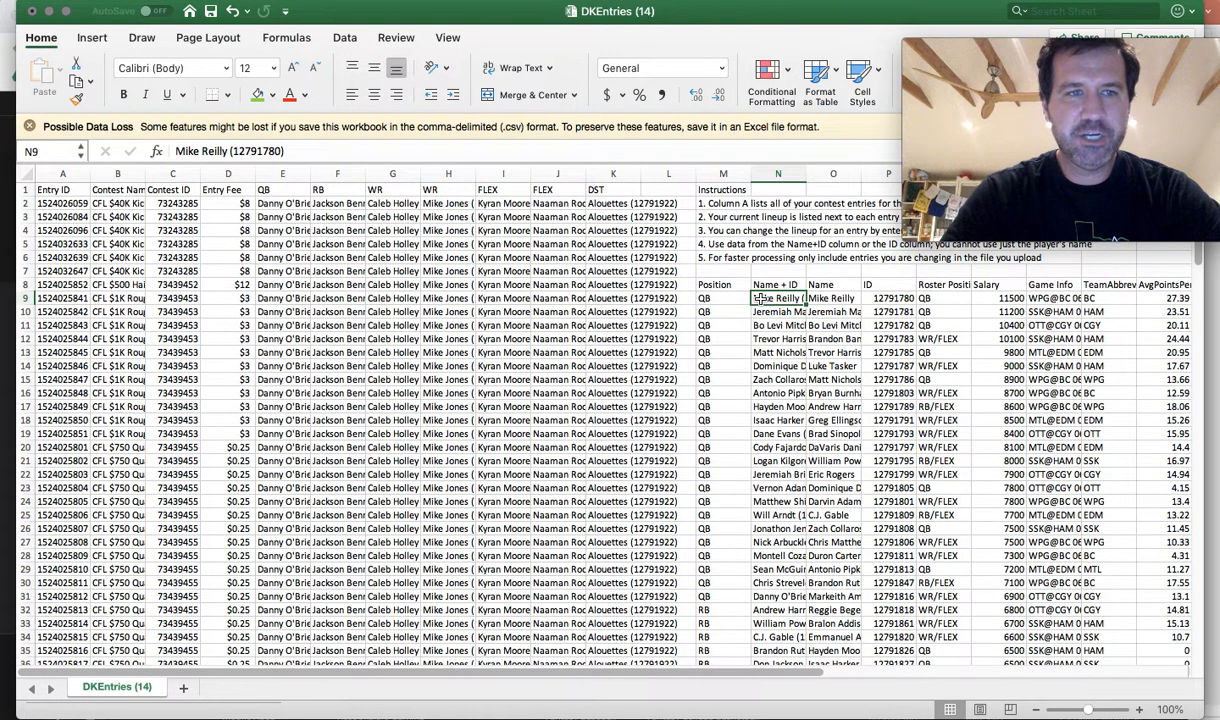
pyautogui.moveTo(778, 300); pyautogui.dragTo(785, 541)
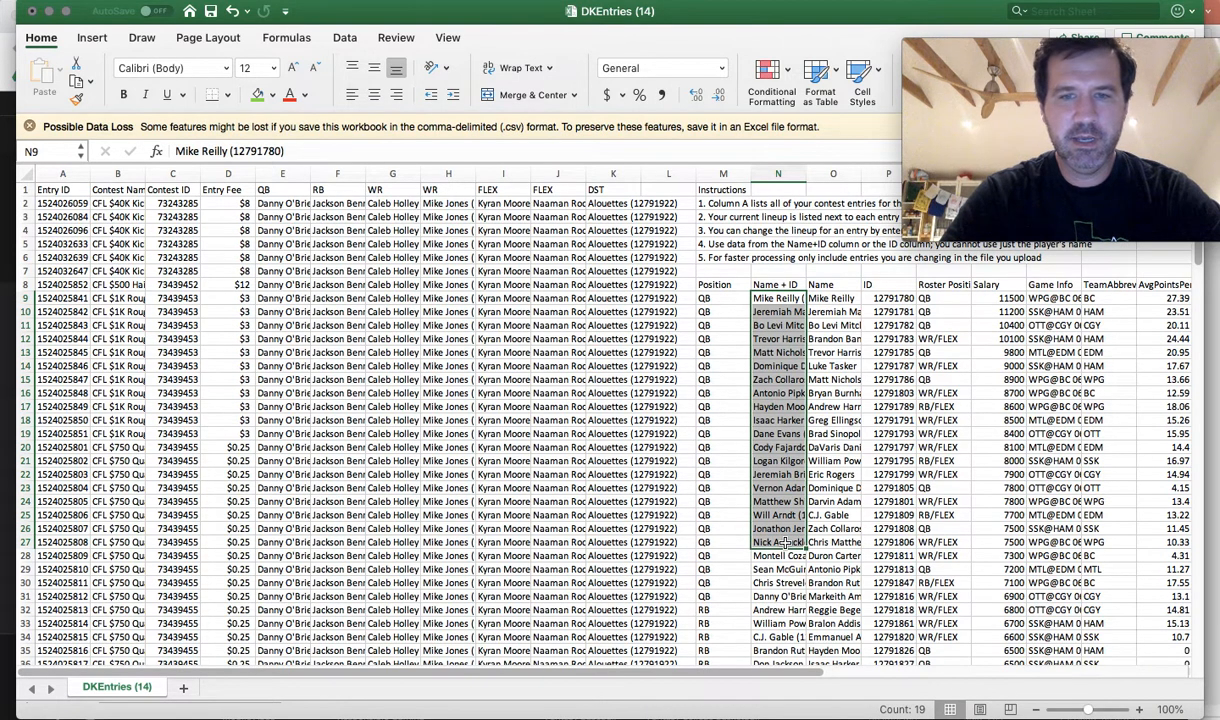
pyautogui.press('super+c')
pyautogui.click(290, 203)
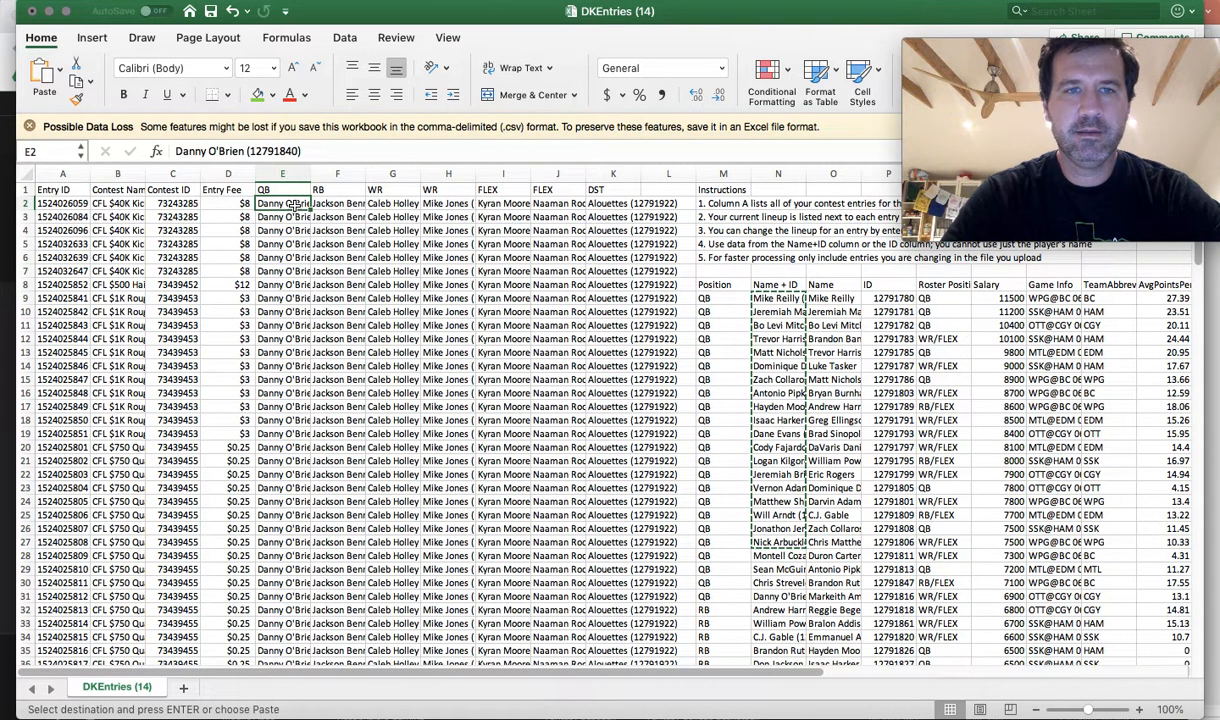
pyautogui.press('super+v')
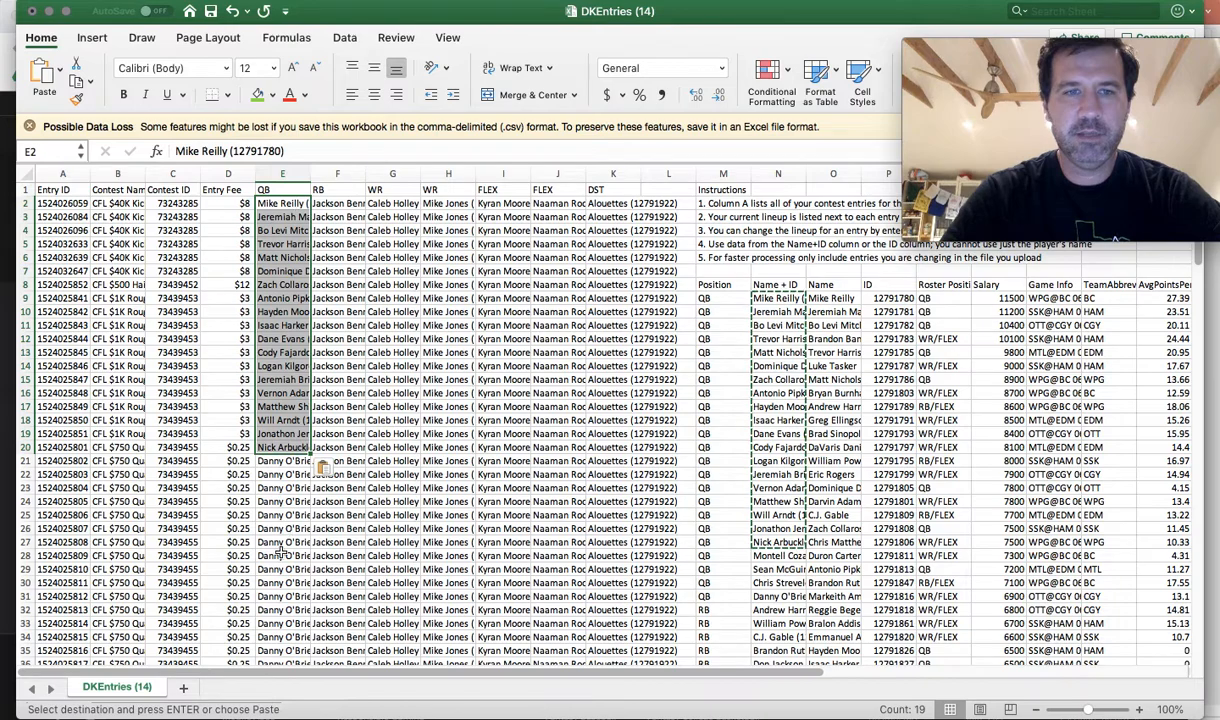
# Save the edited entries CSV, switch back to Chrome and upload the file on the DraftKings Edit Entries page
pyautogui.click(414, 447)
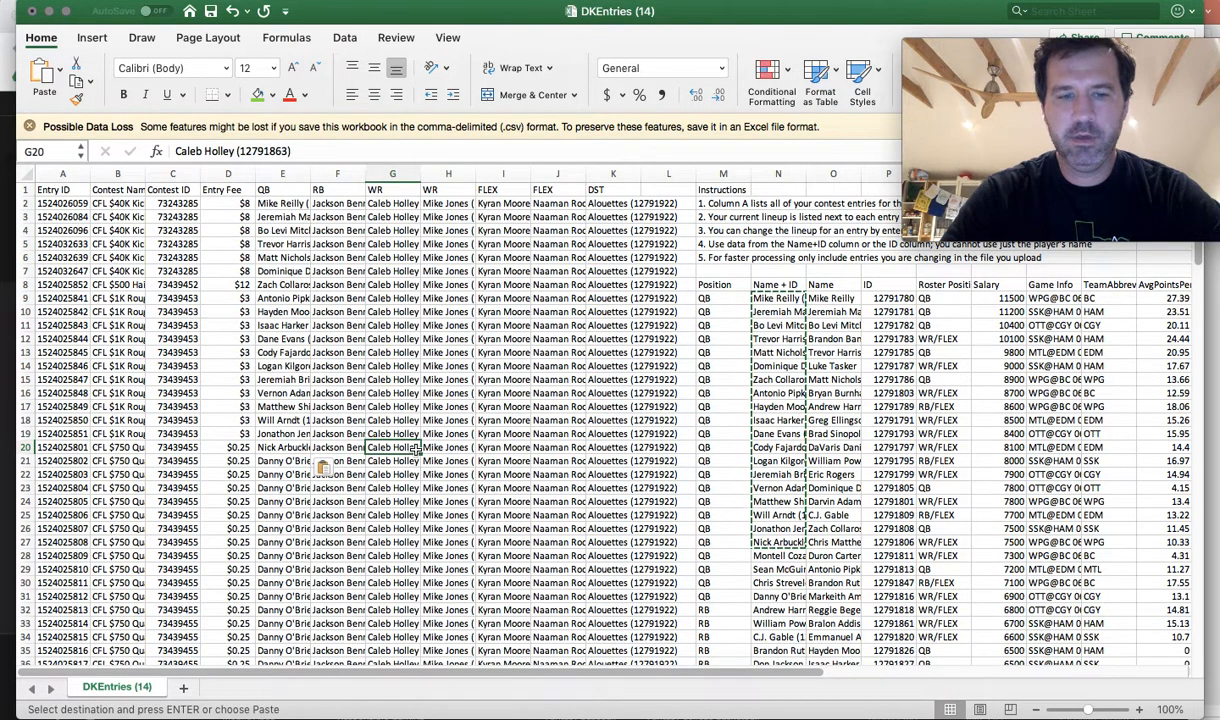
pyautogui.press('super+s')
pyautogui.moveTo(418, 14); pyautogui.dragTo(493, 22)
pyautogui.click(4, 352)
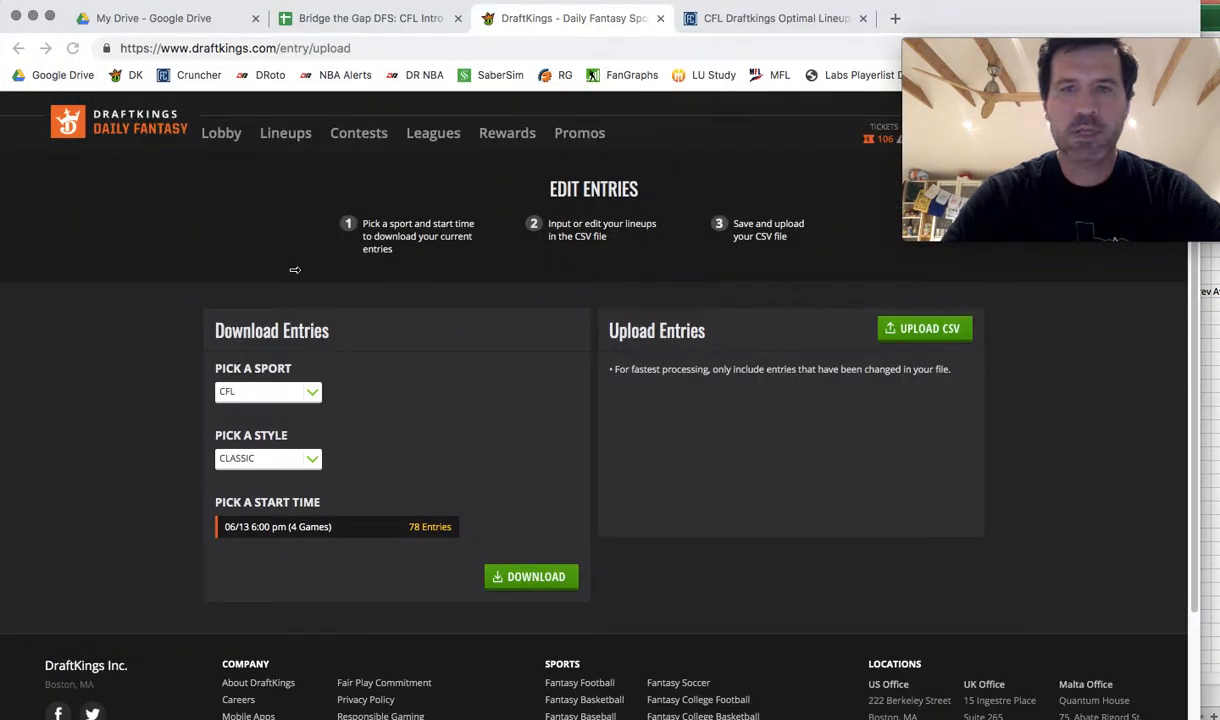
pyautogui.click(927, 347)
pyautogui.press('Escape')
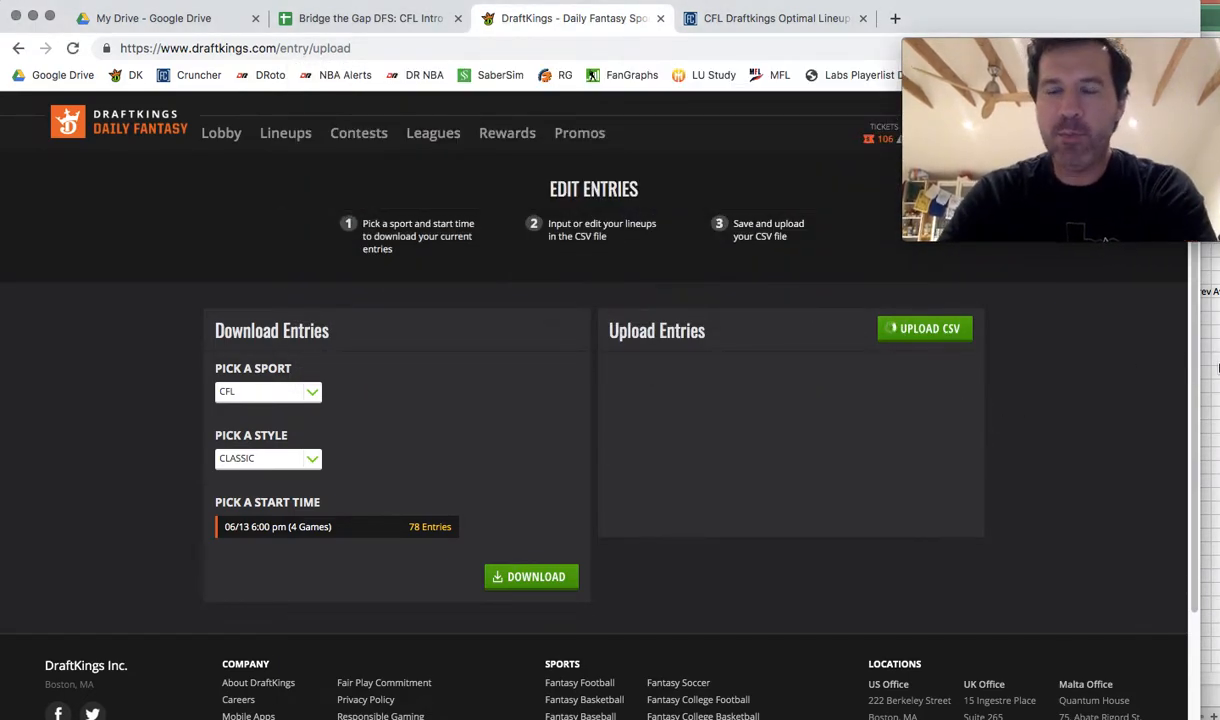
pyautogui.click(1217, 368)
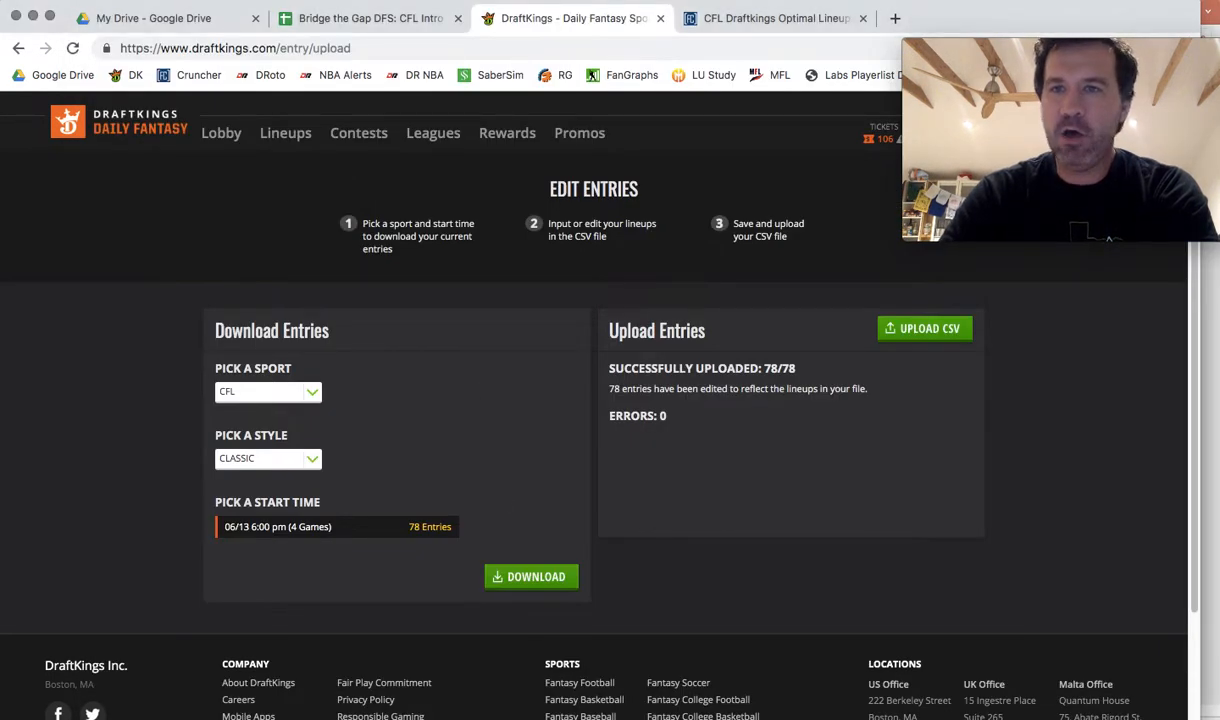
# Switch to PowerPoint and show the Fantasy Cruncher Demo slide
pyautogui.moveTo(698, 712)
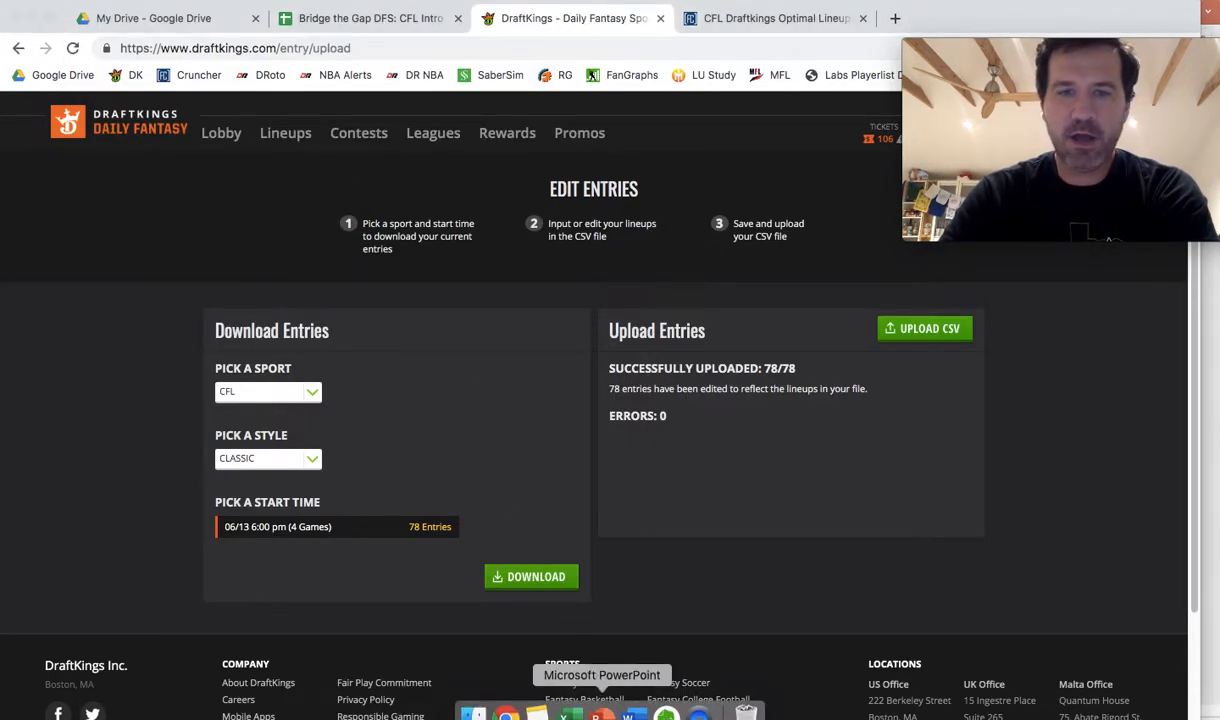
pyautogui.click(600, 714)
pyautogui.press('Down')
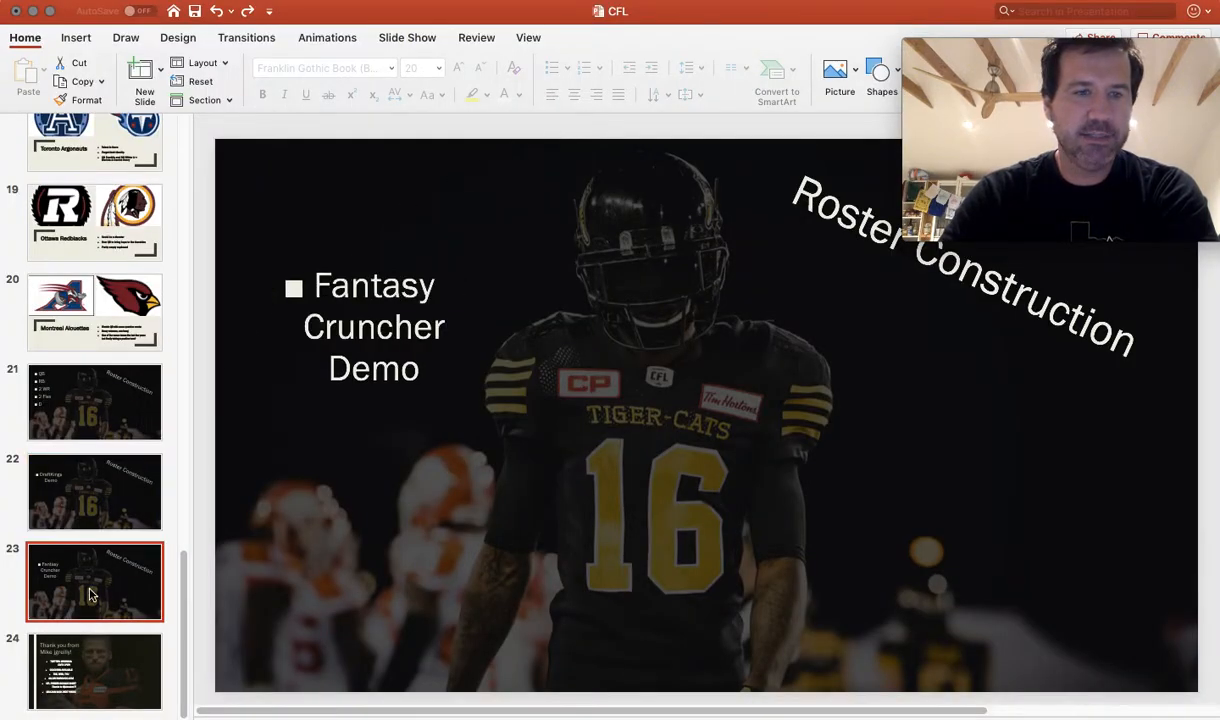
# Switch back to Chrome and bring up the FantasyCruncher DraftKings CFL lineup optimizer
pyautogui.click(504, 712)
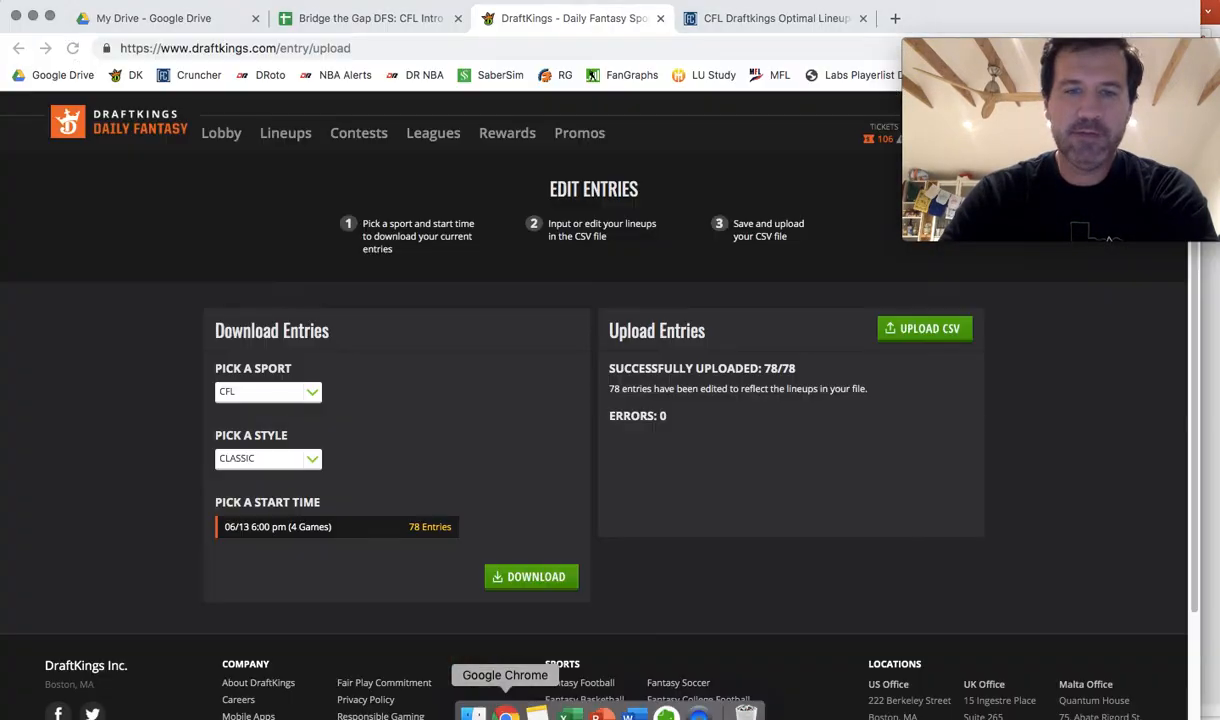
pyautogui.click(697, 20)
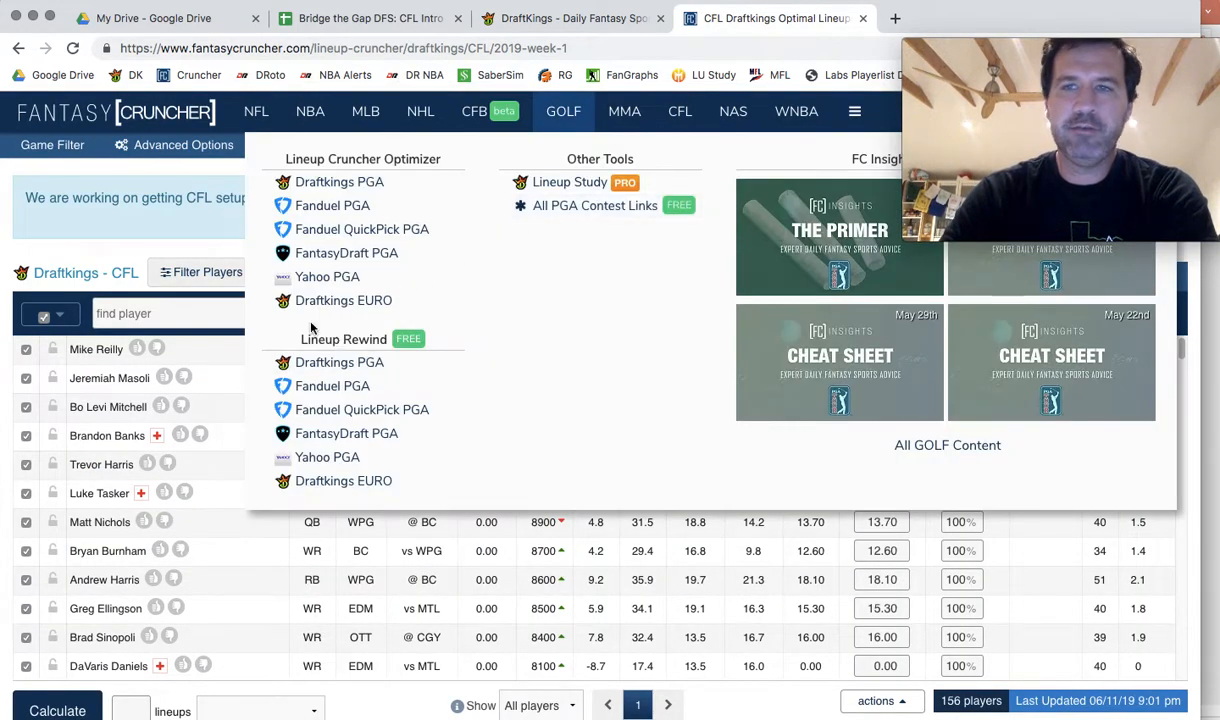
pyautogui.moveTo(1088, 43); pyautogui.dragTo(1019, 2)
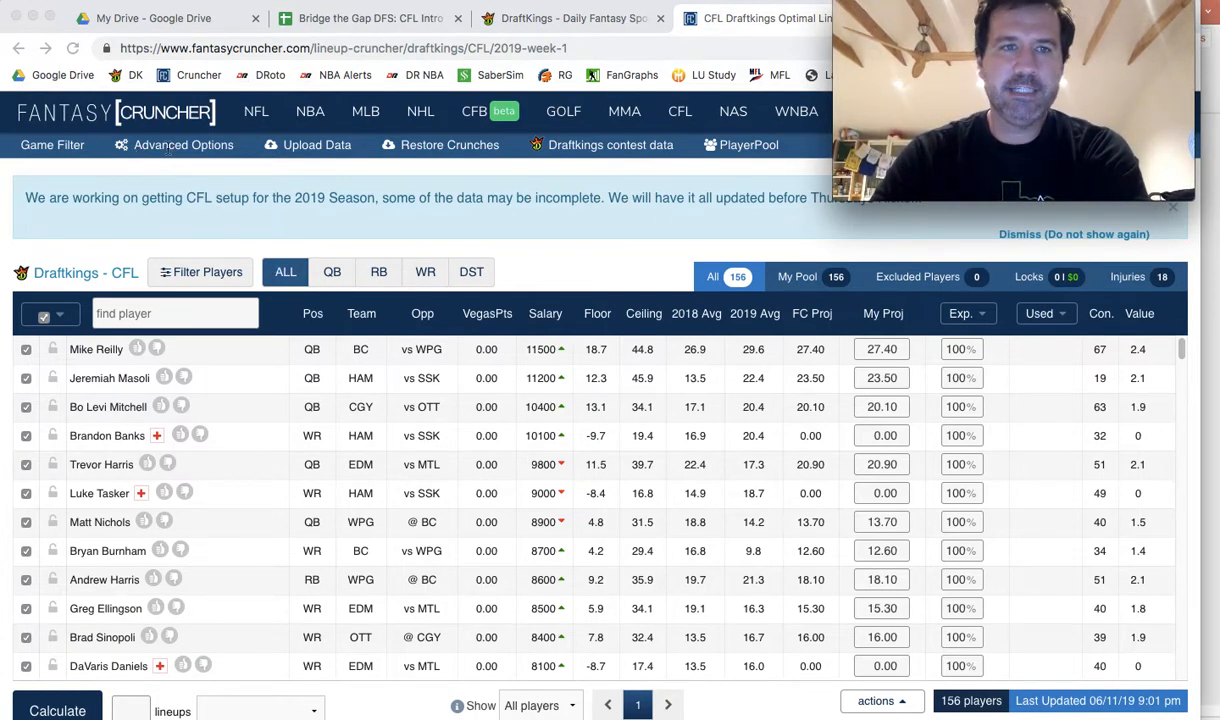
# Open the optimizer's advanced options and set Unique Players per Lineup to 3 unique players
pyautogui.click(170, 146)
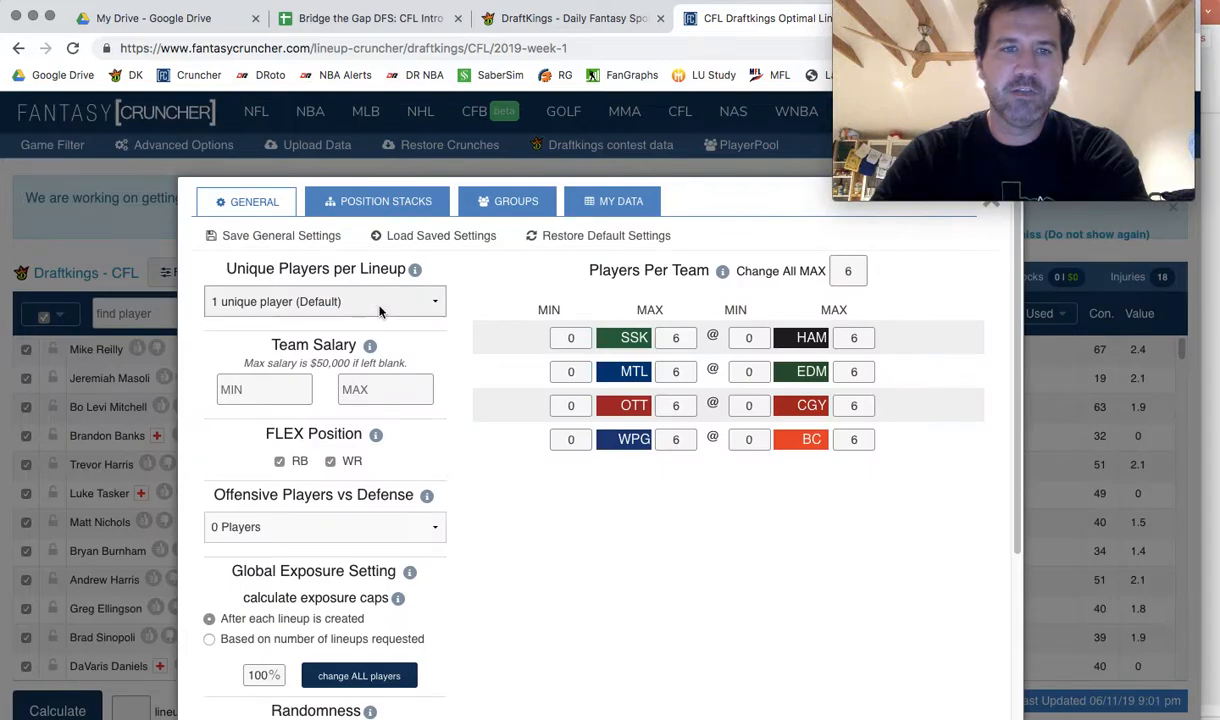
pyautogui.click(380, 312)
pyautogui.click(365, 332)
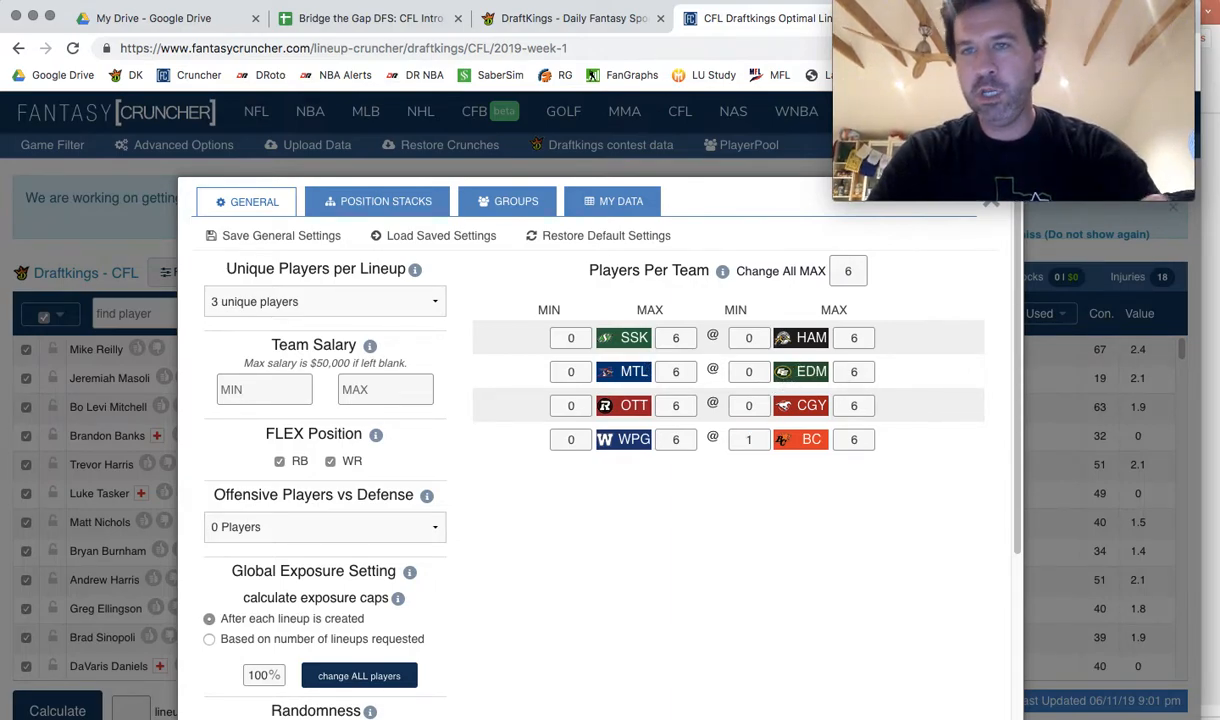
# Try a minimum of 1 player each from WPG and BC, and reset both team minimums to 0
pyautogui.press('BackSpace')
pyautogui.write('2')
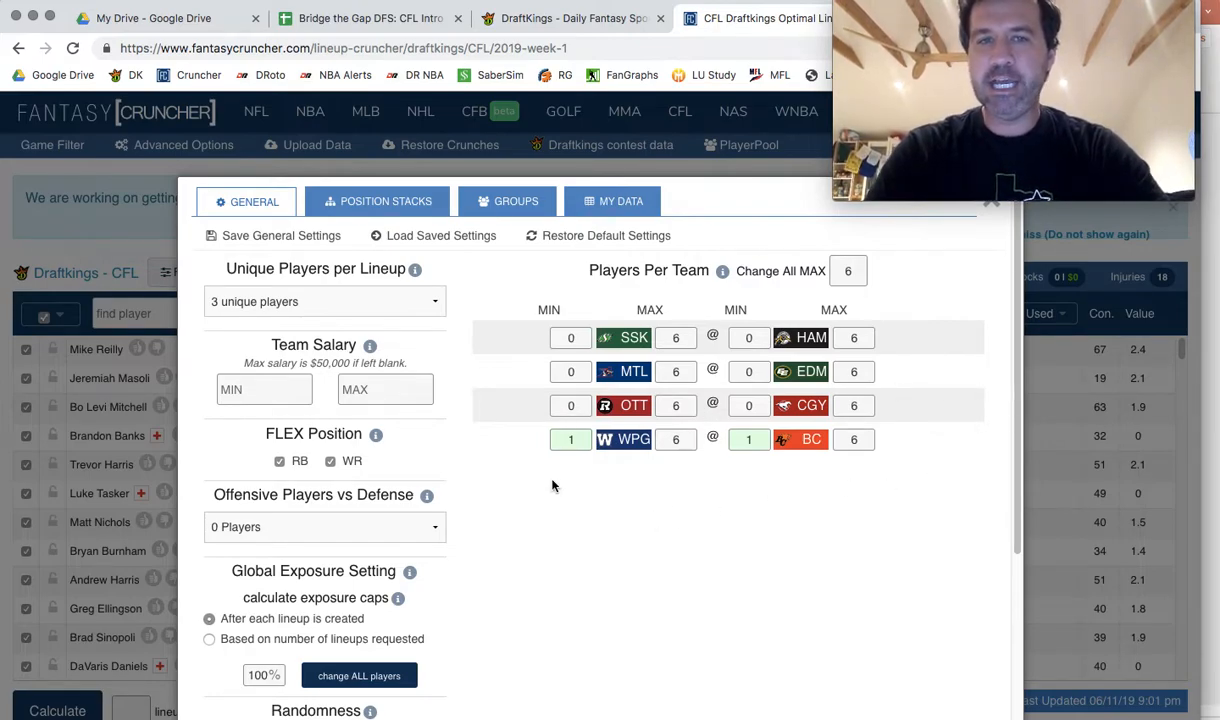
pyautogui.write('0')
pyautogui.click(748, 439)
pyautogui.write('0')
pyautogui.click(558, 532)
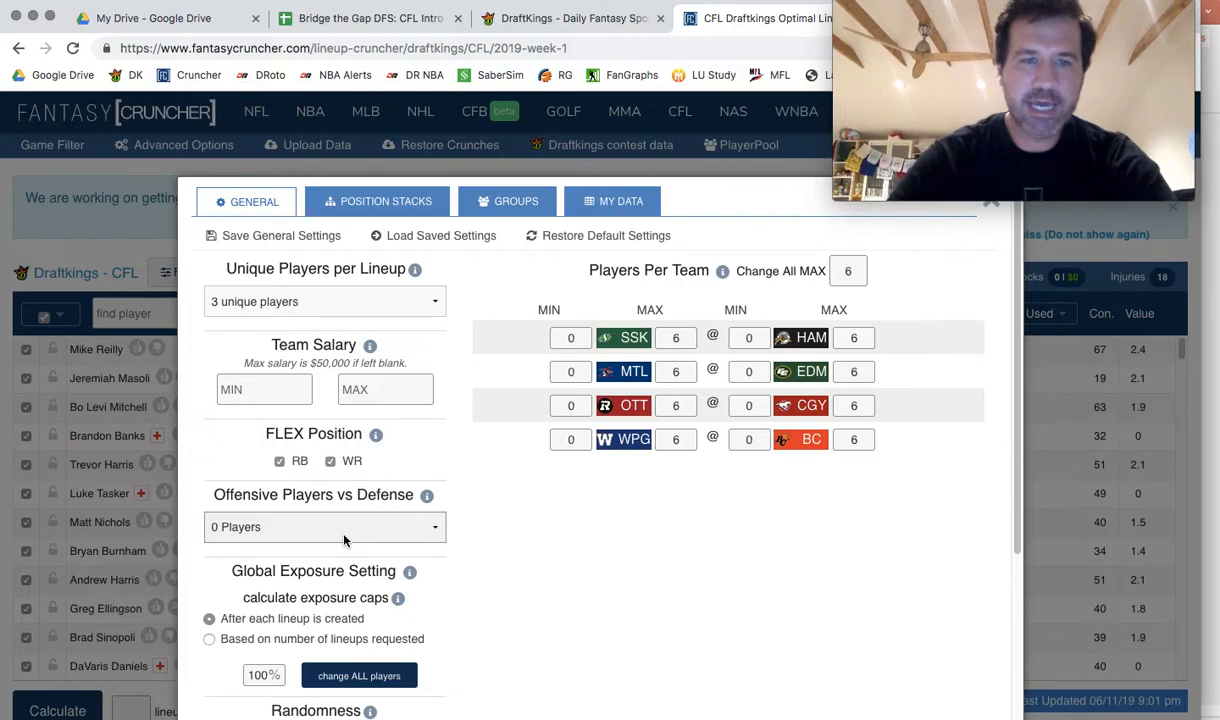
# Set Offensive Players vs Defense to max 1 Players
pyautogui.click(398, 527)
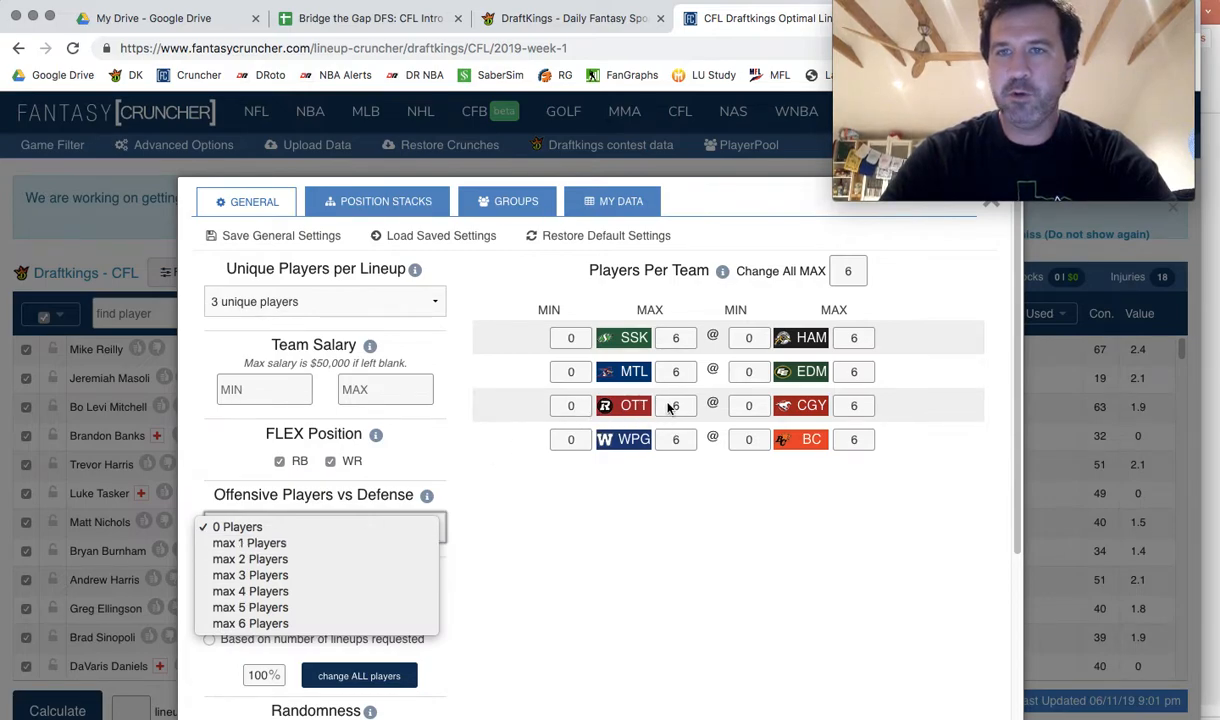
pyautogui.click(300, 543)
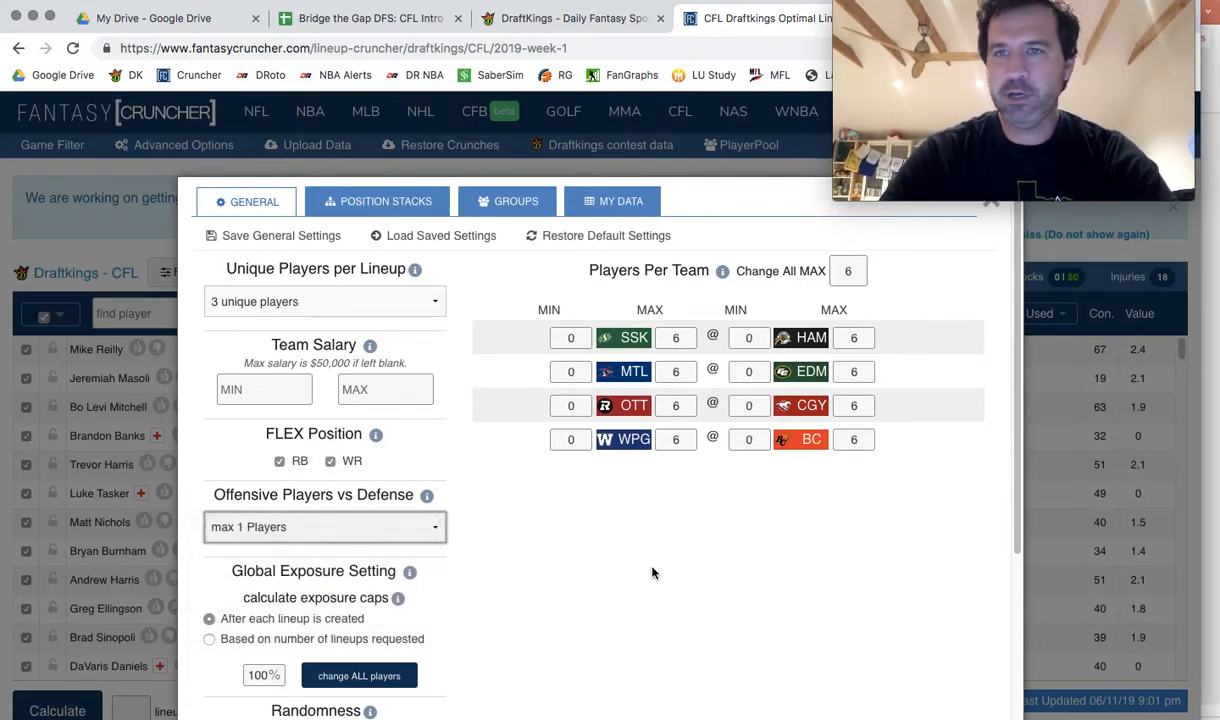
# Set Offensive Players vs Defense to 0 Players
pyautogui.click(433, 536)
pyautogui.click(395, 506)
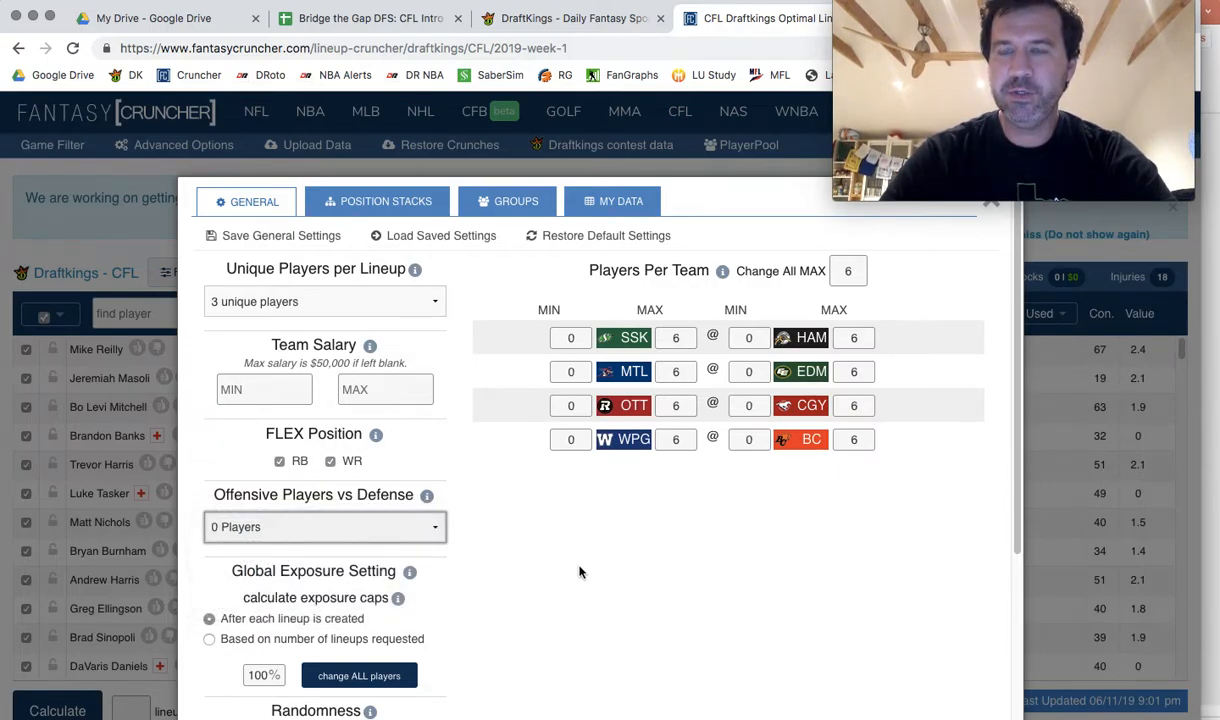
pyautogui.click(558, 567)
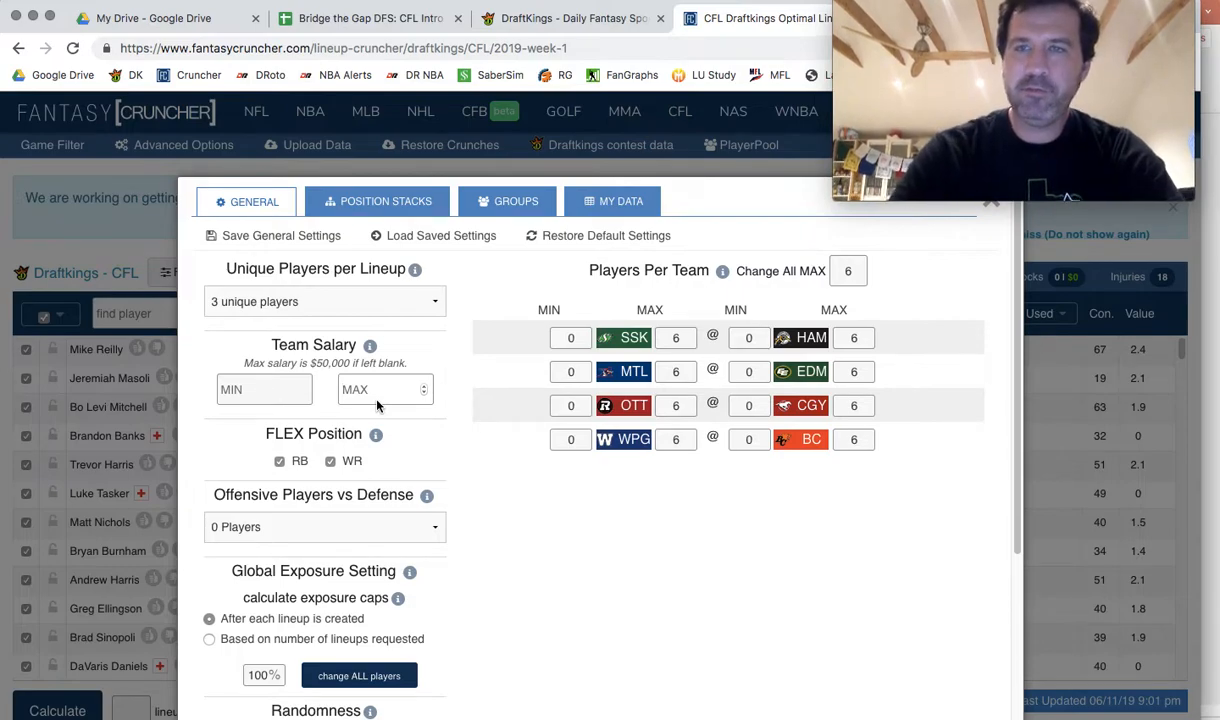
# Try a maximum team salary of 49500 and clear the value again
pyautogui.write('00')
pyautogui.click(651, 606)
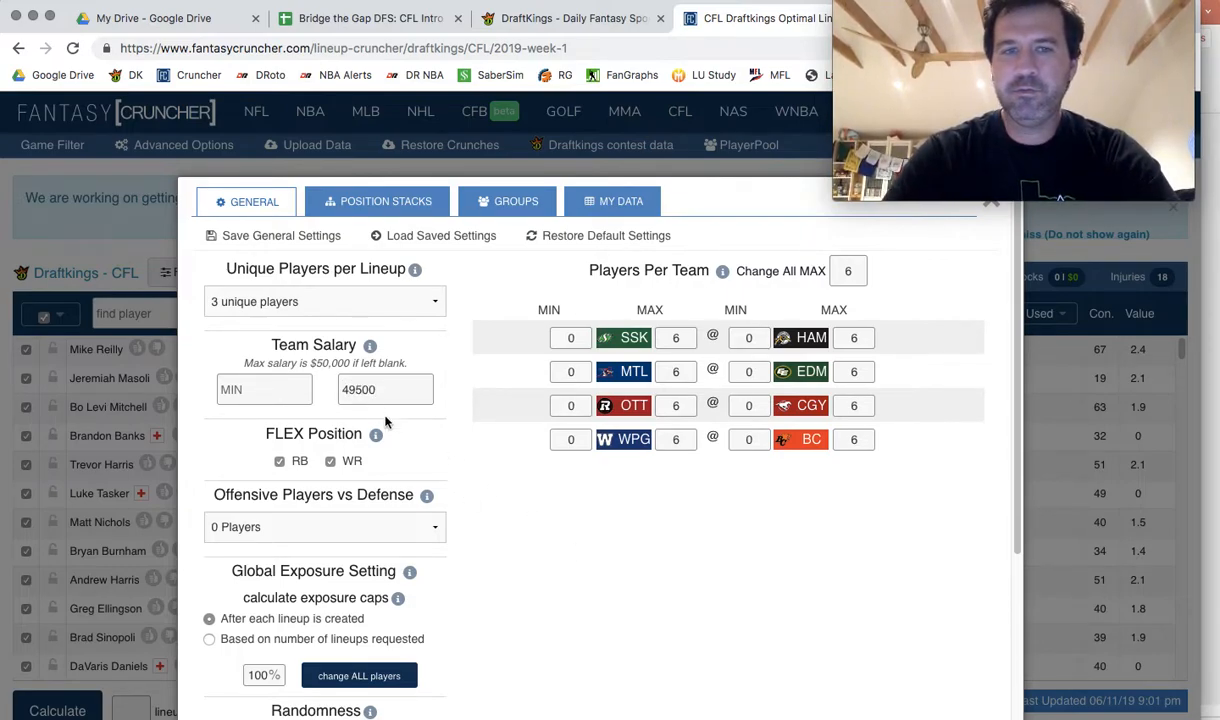
pyautogui.press('BackSpace')
pyautogui.click(575, 511)
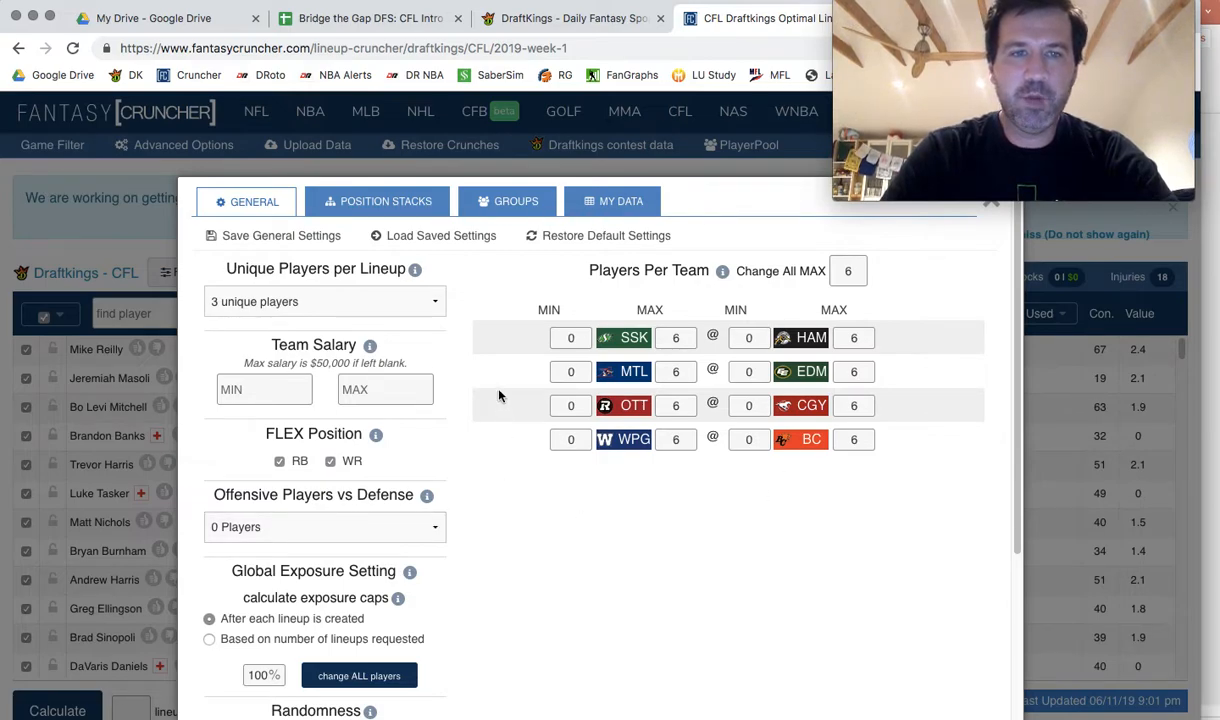
# Add a position stacking rule pairing the QB with at least 1 RB or WR from the same team
pyautogui.click(418, 208)
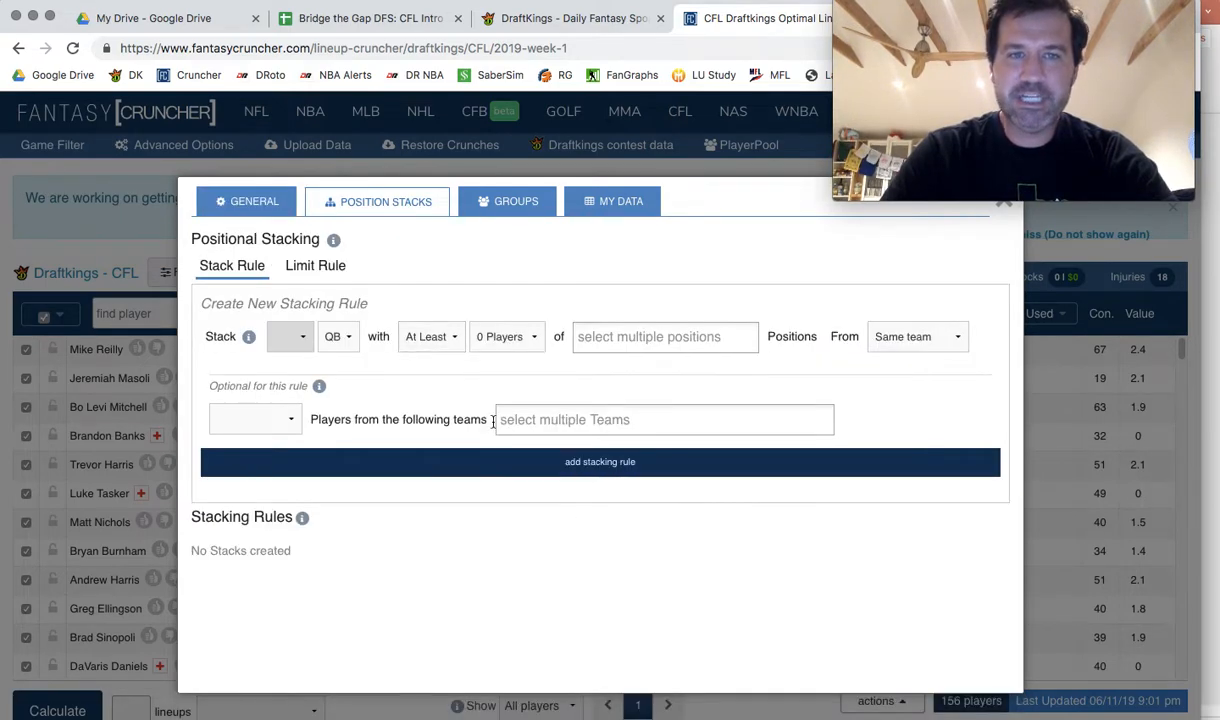
pyautogui.click(526, 345)
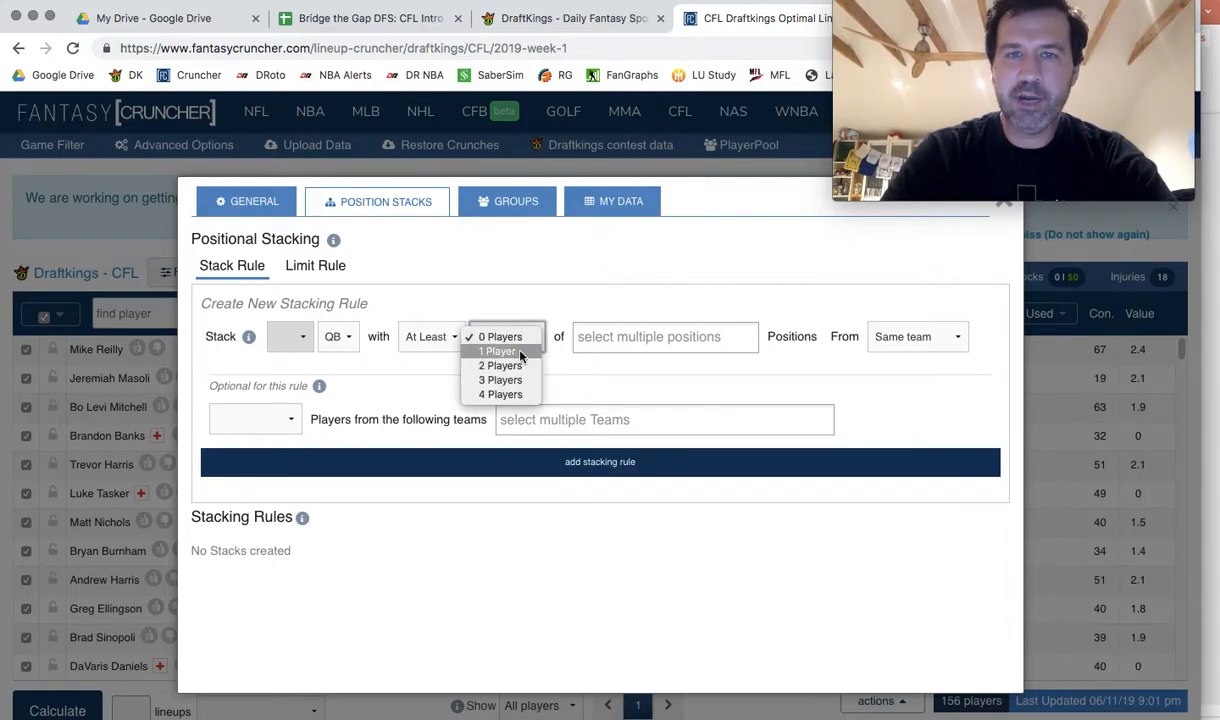
pyautogui.click(500, 351)
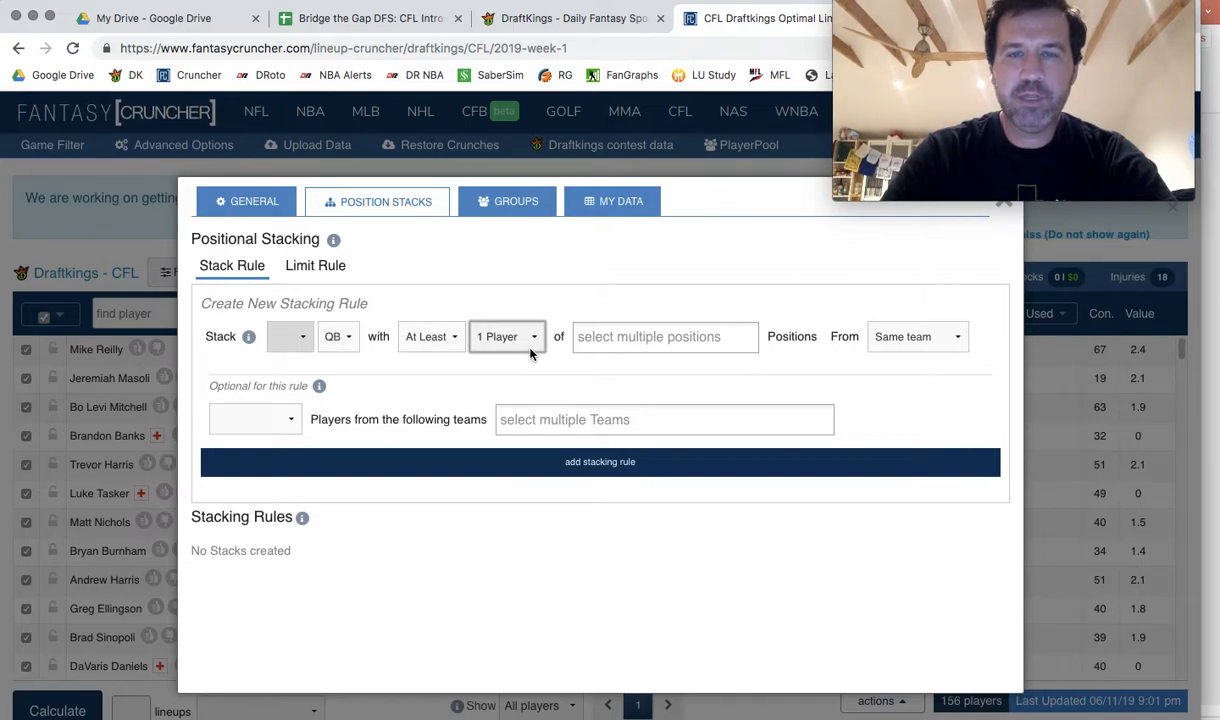
pyautogui.click(632, 337)
pyautogui.click(655, 385)
pyautogui.click(654, 344)
pyautogui.click(651, 410)
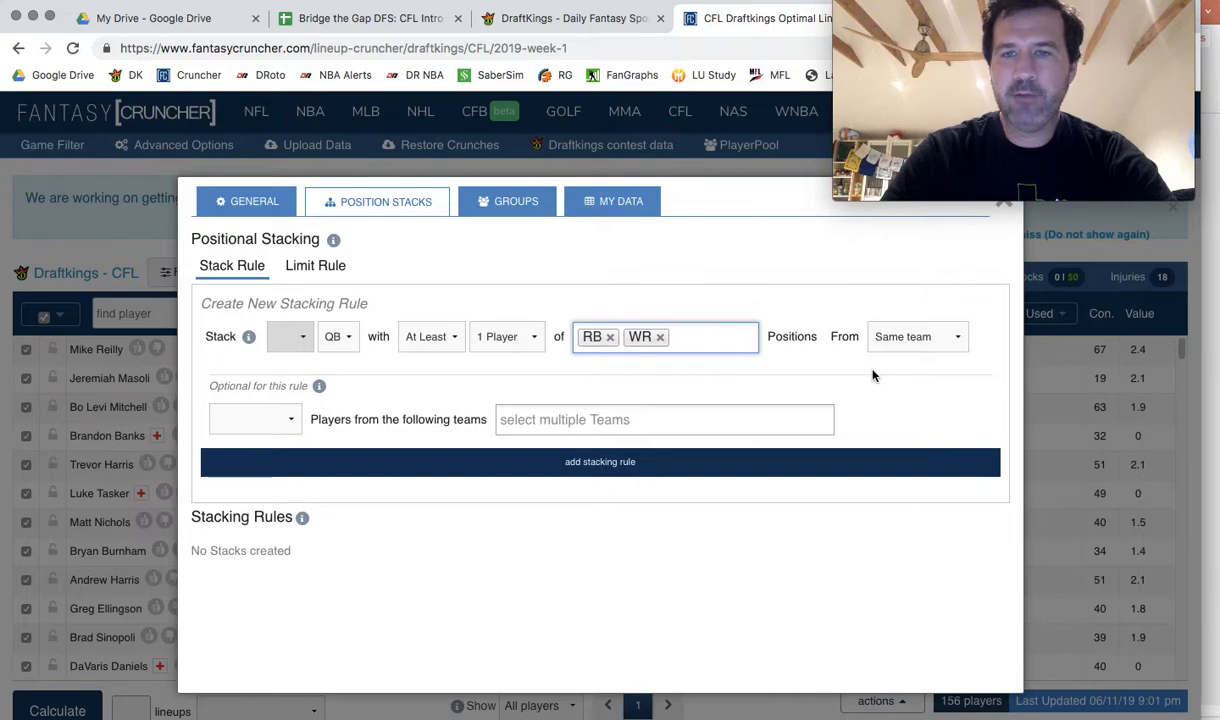
pyautogui.click(655, 468)
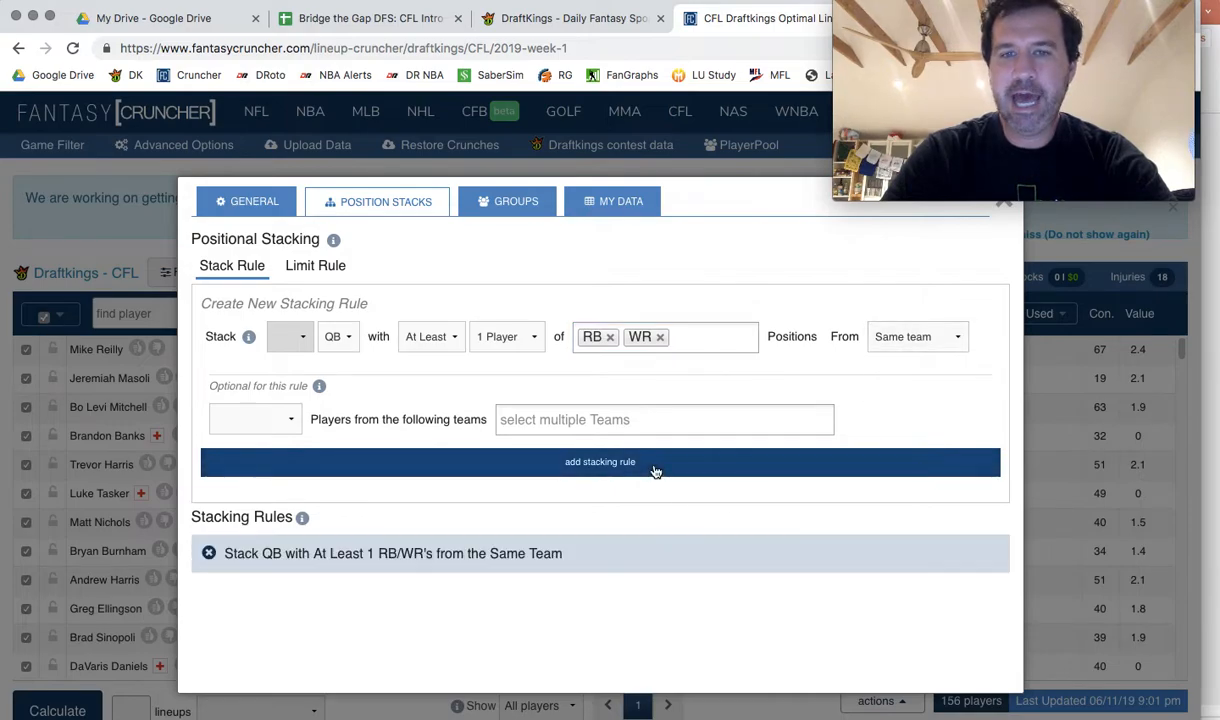
# Add a second rule stacking the QB with at least 1 RB or WR from the opposing team, and delete both stacking rules
pyautogui.moveTo(928, 374); pyautogui.dragTo(928, 342)
pyautogui.click(929, 342)
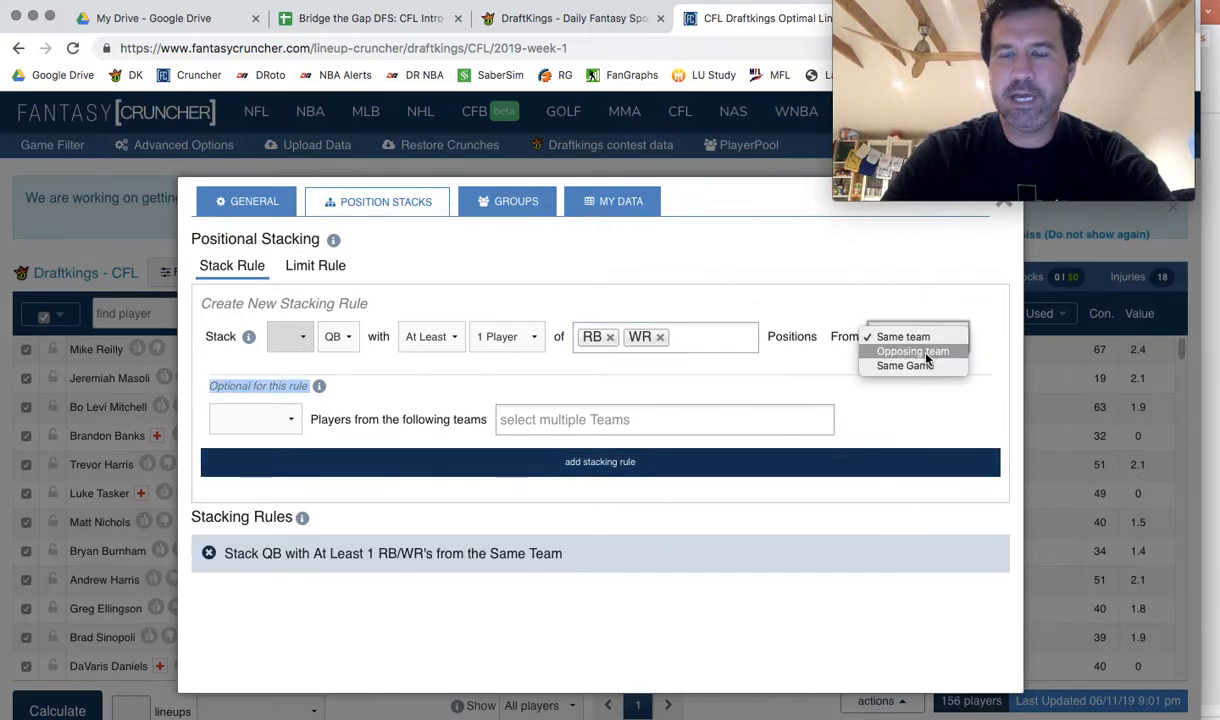
pyautogui.click(912, 351)
pyautogui.click(772, 468)
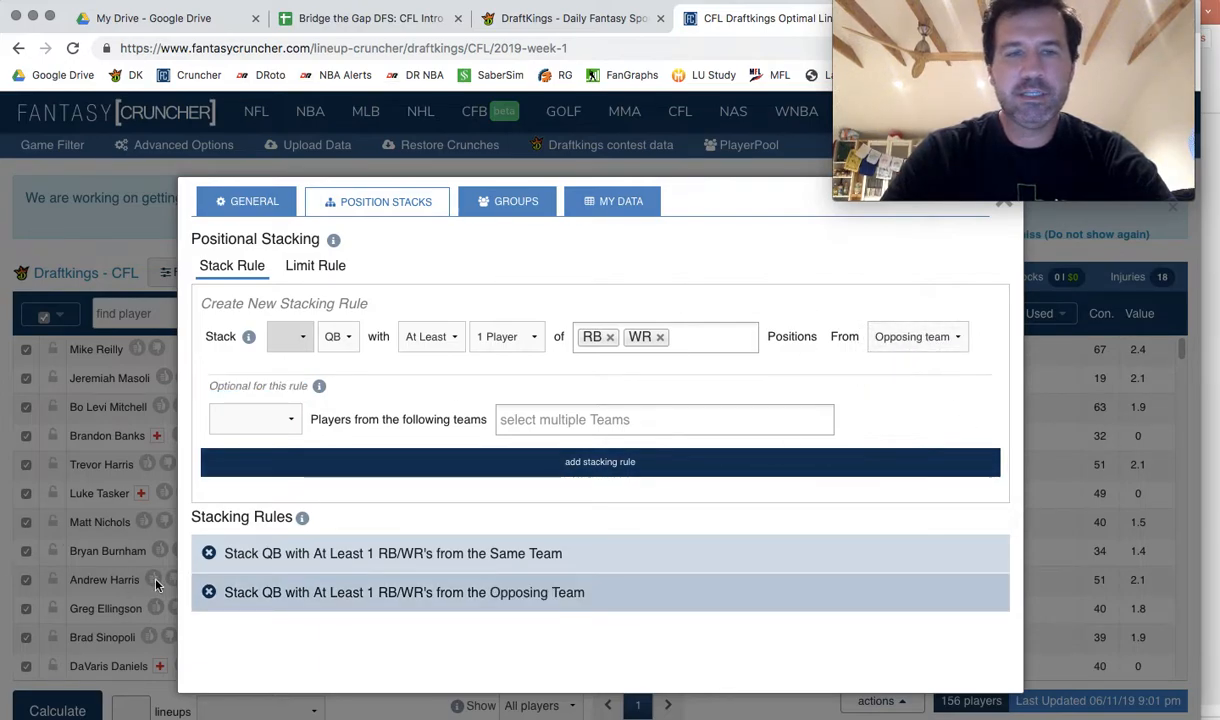
pyautogui.click(209, 592)
pyautogui.click(210, 554)
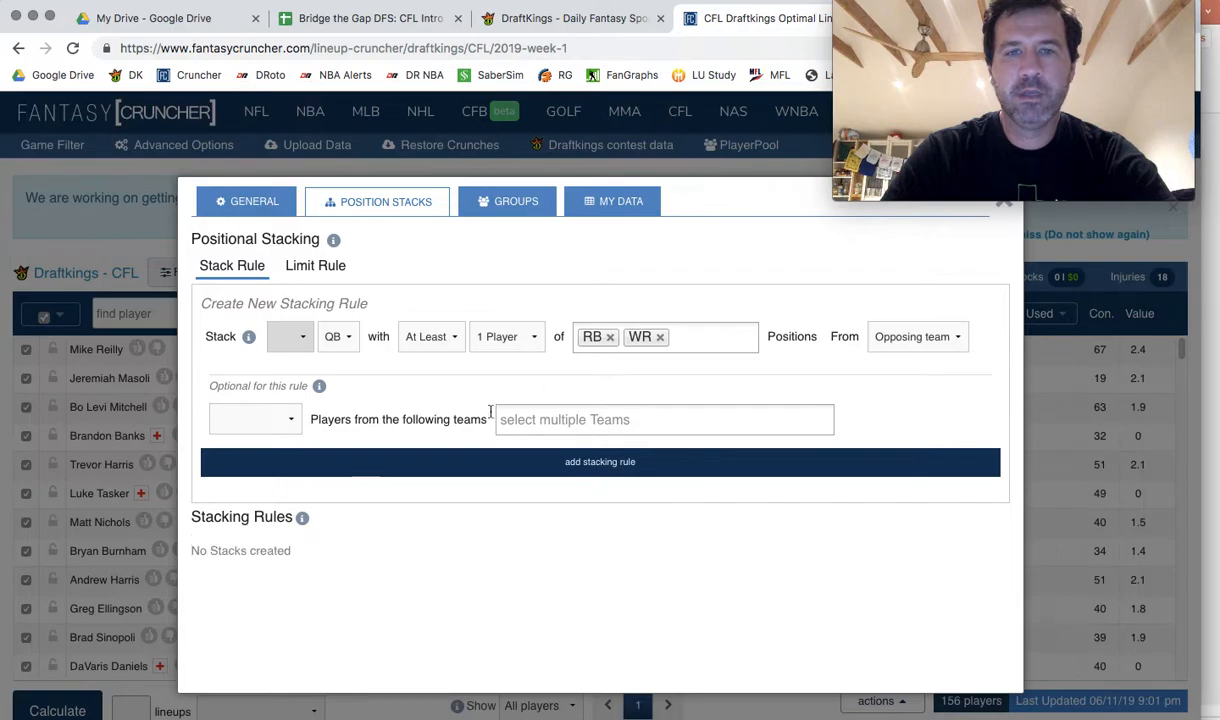
# Try a rule stacking the QB with at least 3 RB/WR players from the same game, delete it and close the advanced options
pyautogui.click(503, 334)
pyautogui.click(528, 366)
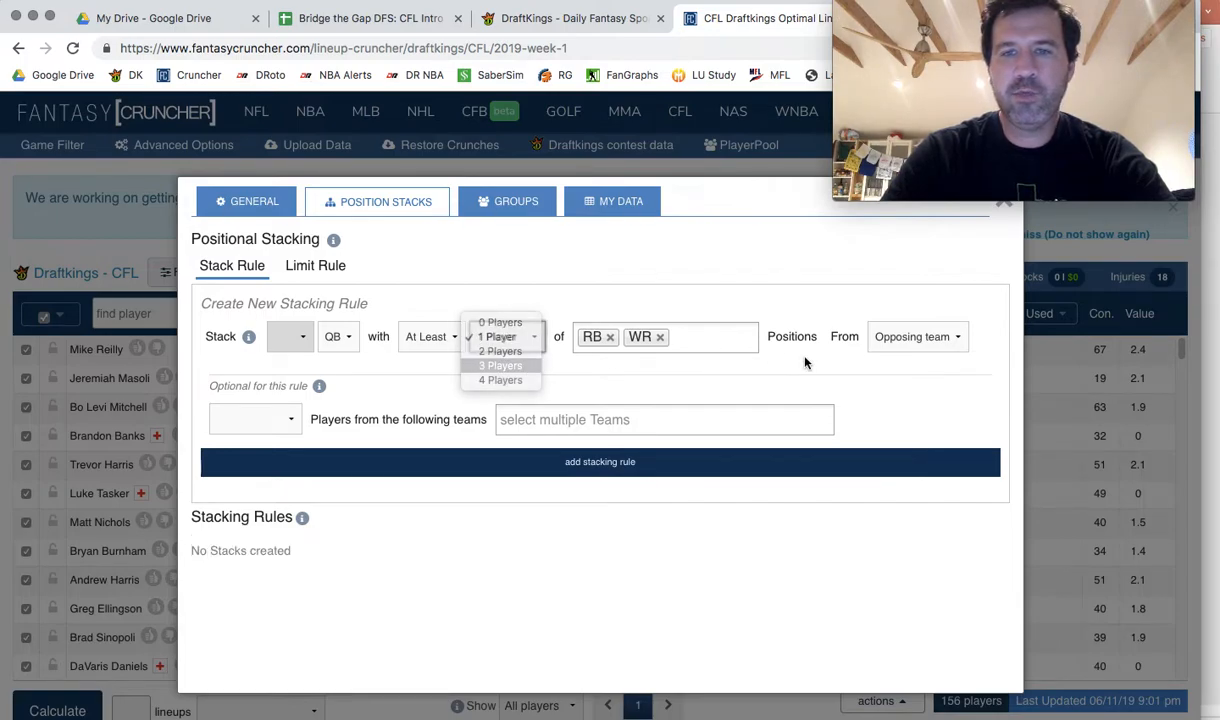
pyautogui.click(915, 337)
pyautogui.click(905, 351)
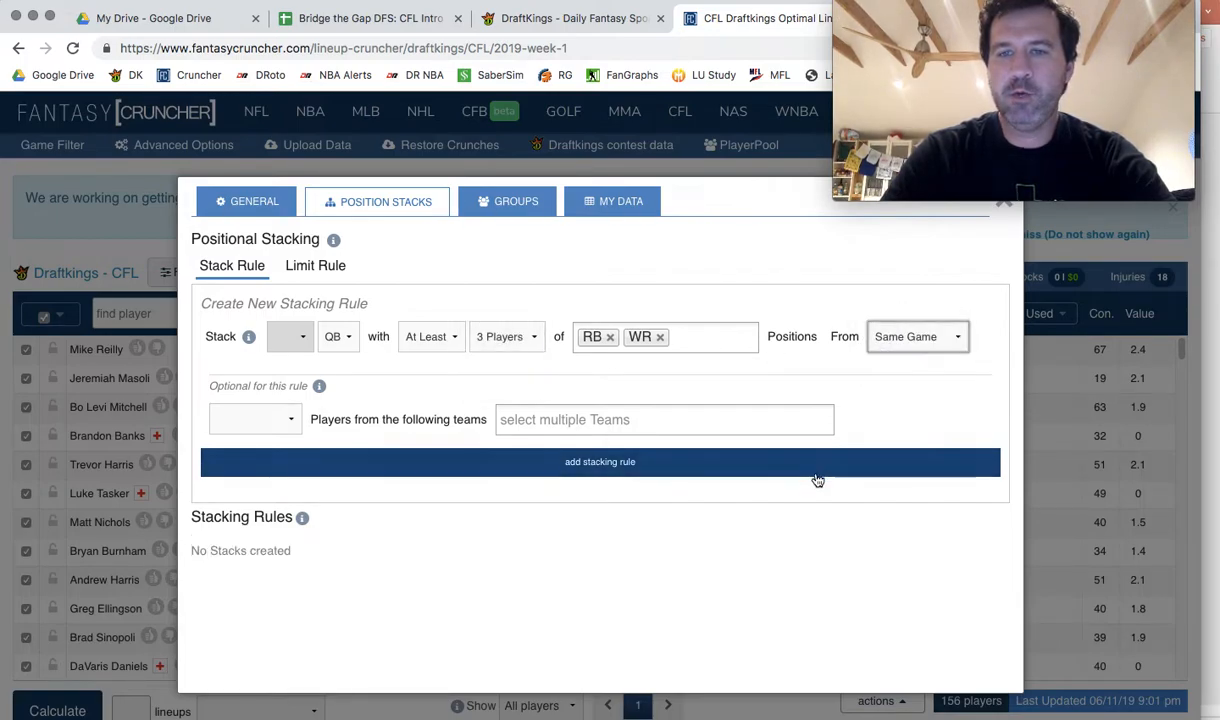
pyautogui.click(814, 472)
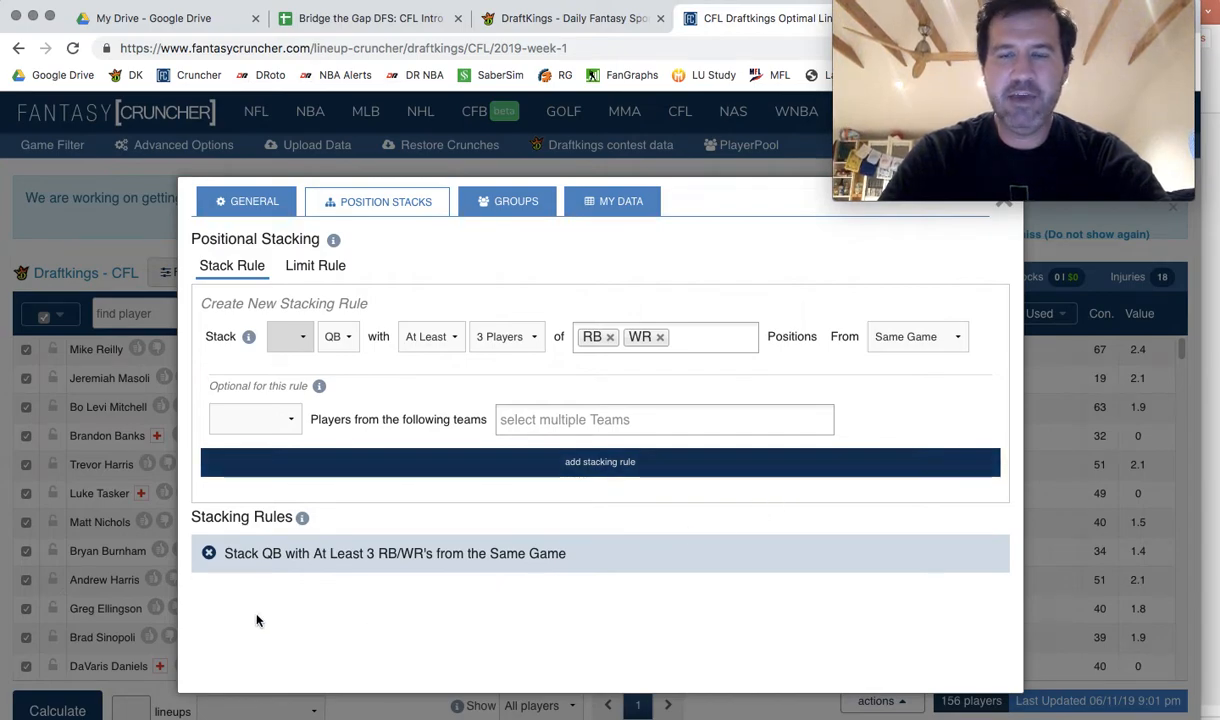
pyautogui.click(209, 554)
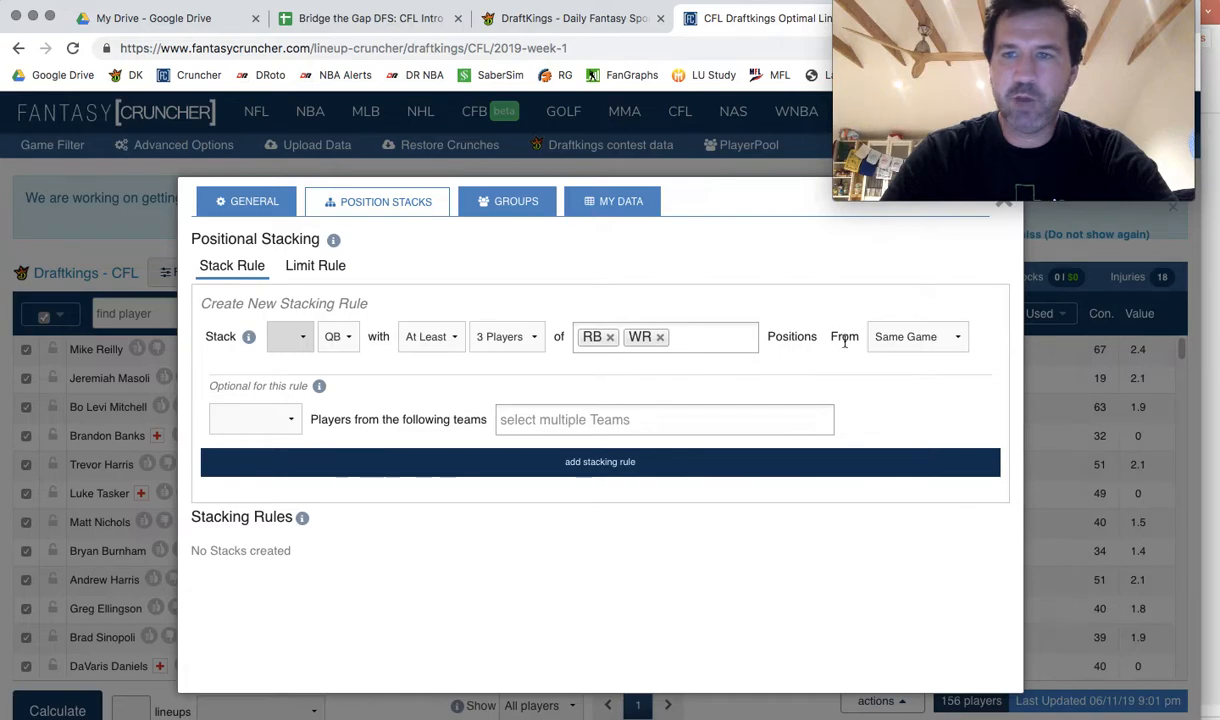
pyautogui.click(1006, 213)
# Filter the player list to only the SSK @ HAM game
pyautogui.click(47, 148)
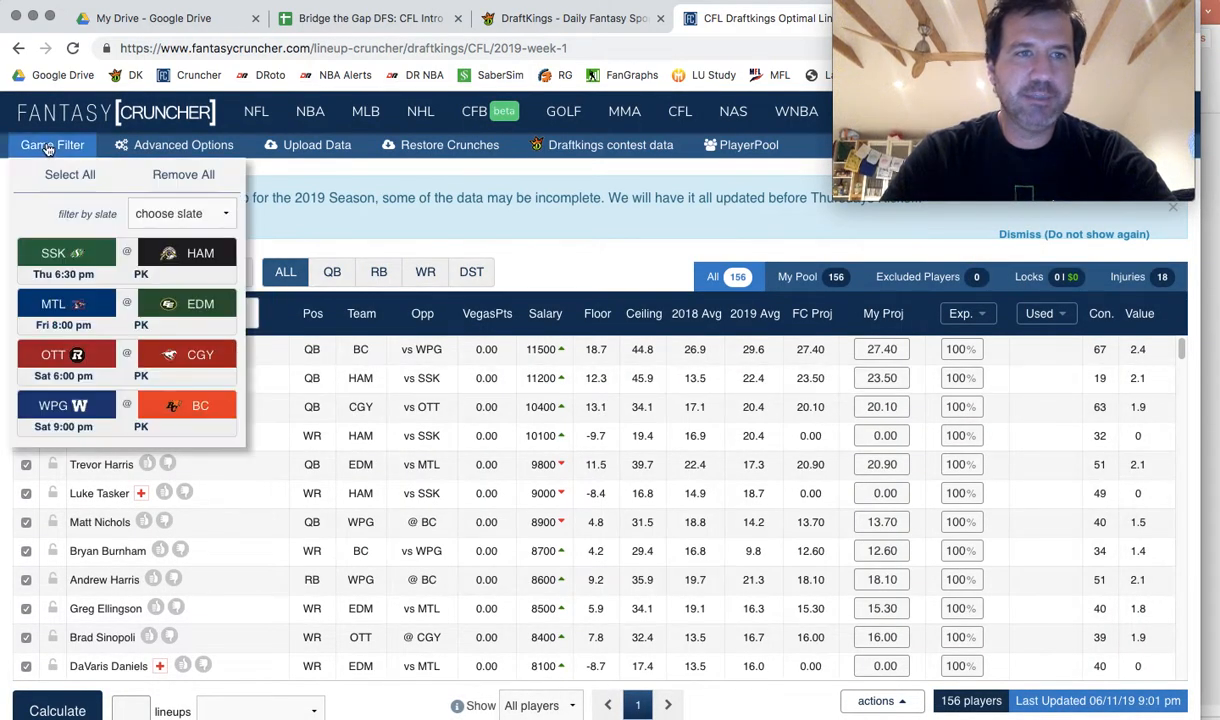
pyautogui.click(180, 177)
pyautogui.click(79, 252)
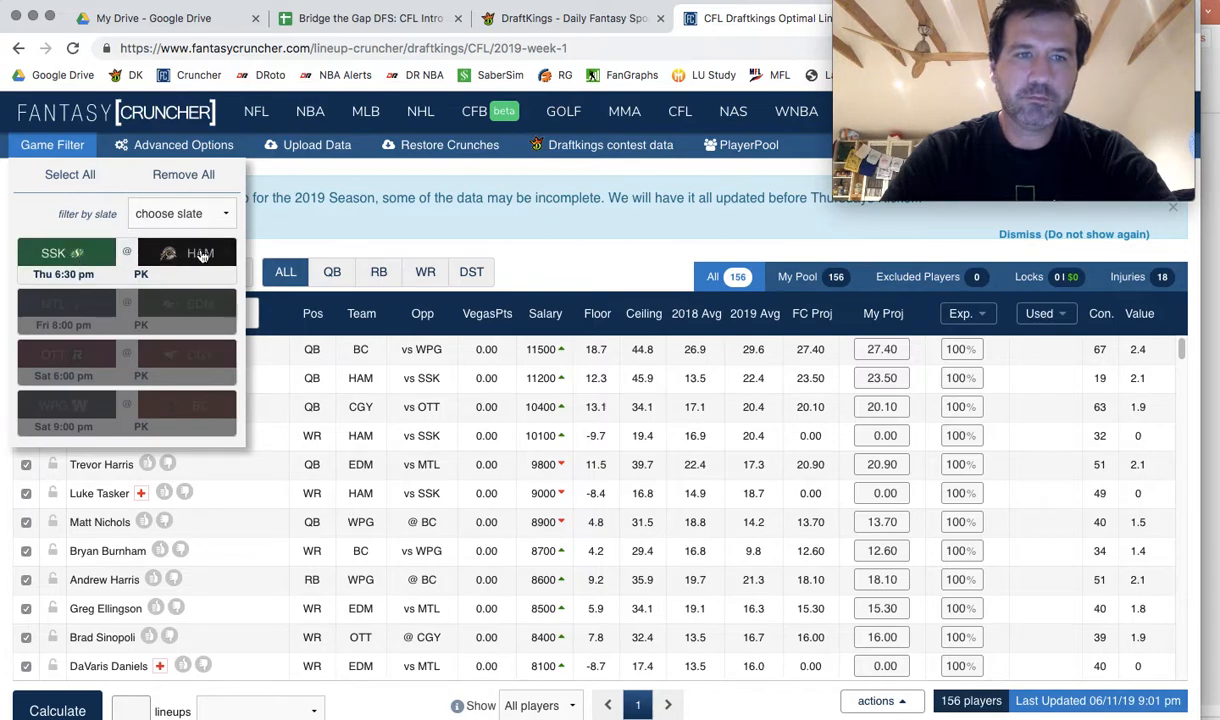
pyautogui.click(603, 257)
# Change the game filter to include only the WPG @ BC game
pyautogui.click(47, 145)
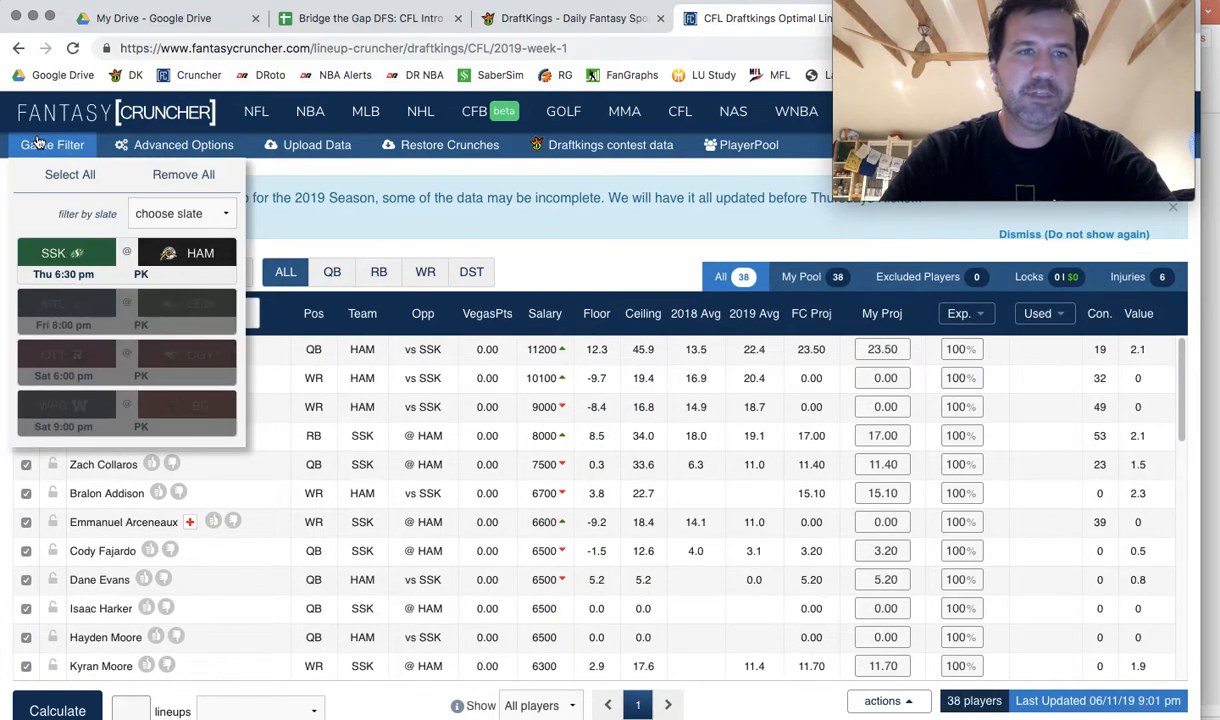
pyautogui.click(183, 174)
pyautogui.click(88, 428)
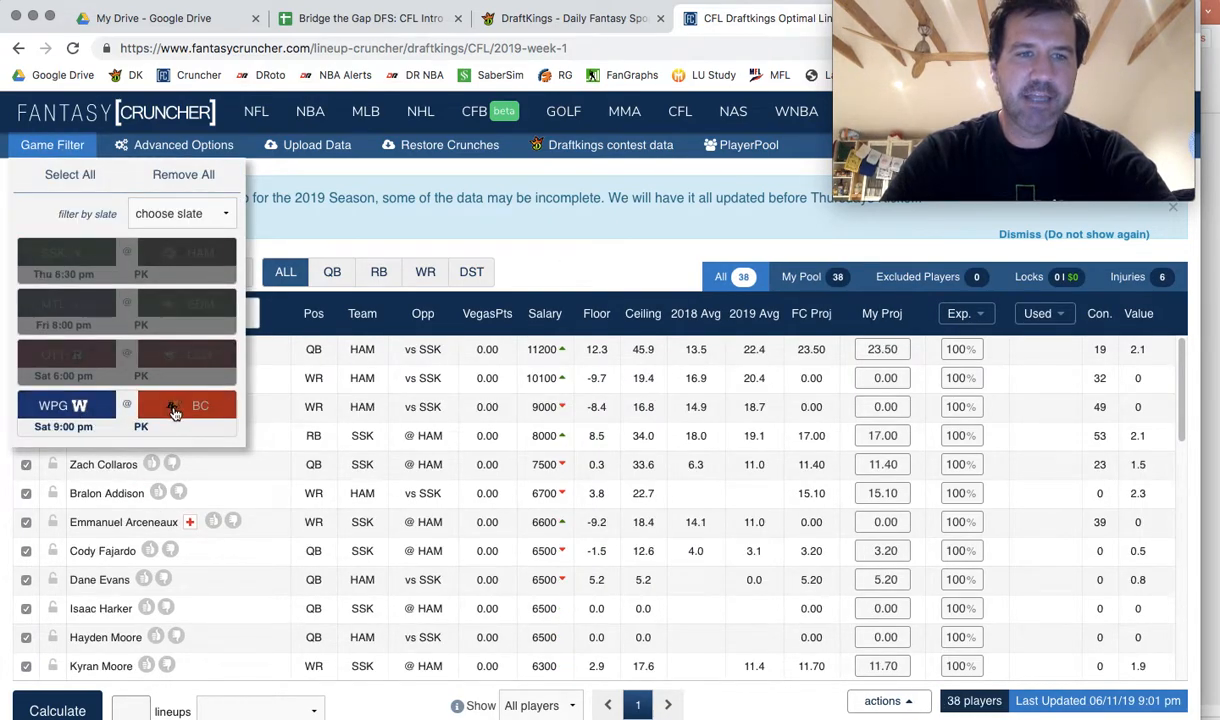
pyautogui.click(583, 265)
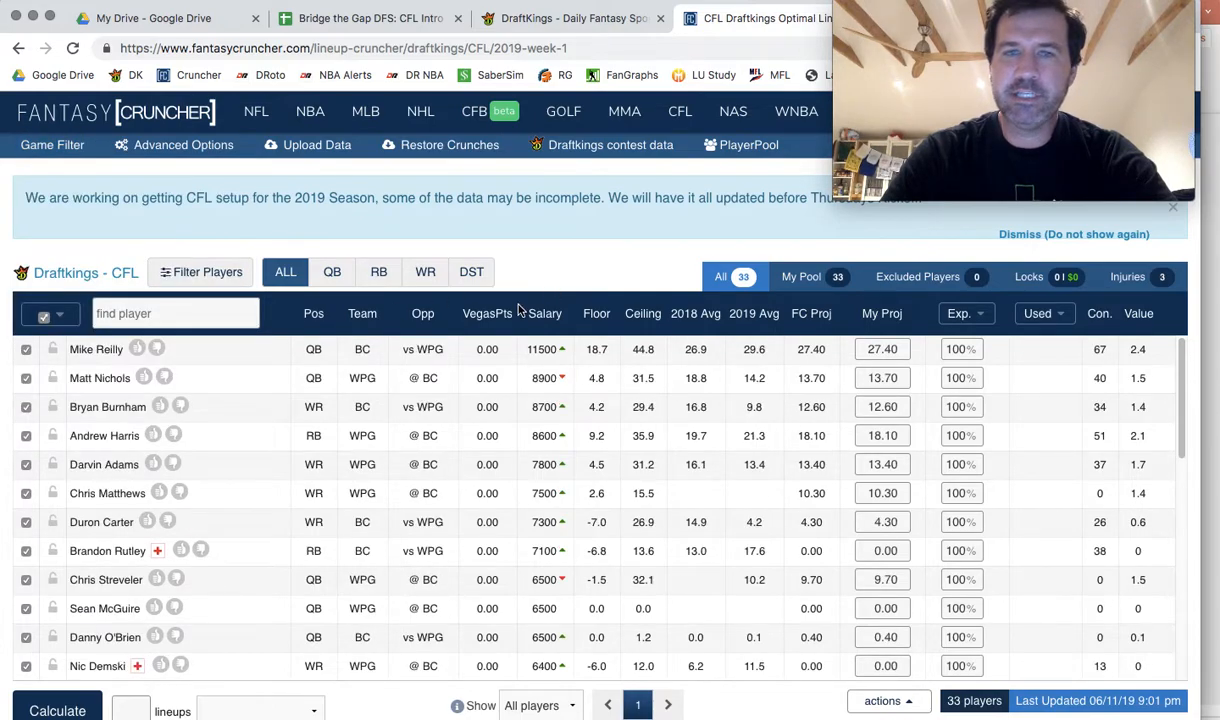
# Sort the players by My Proj and filter them to a minimum projected score of 6
pyautogui.click(889, 330)
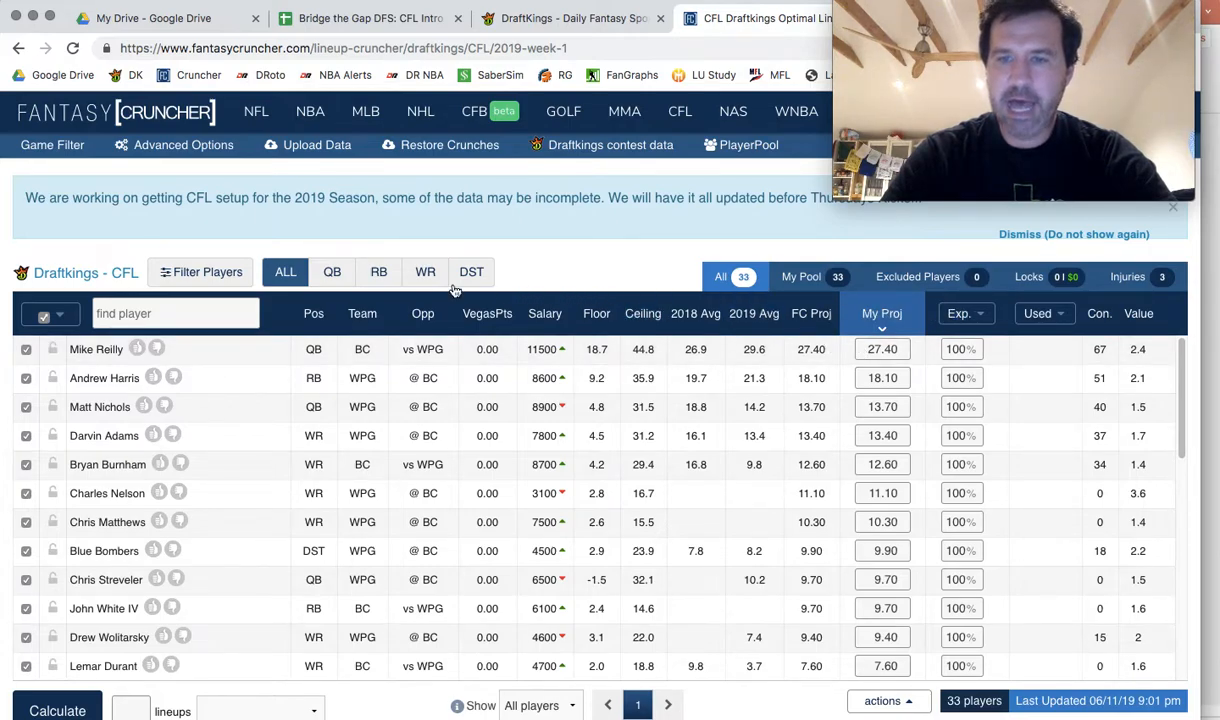
pyautogui.click(201, 272)
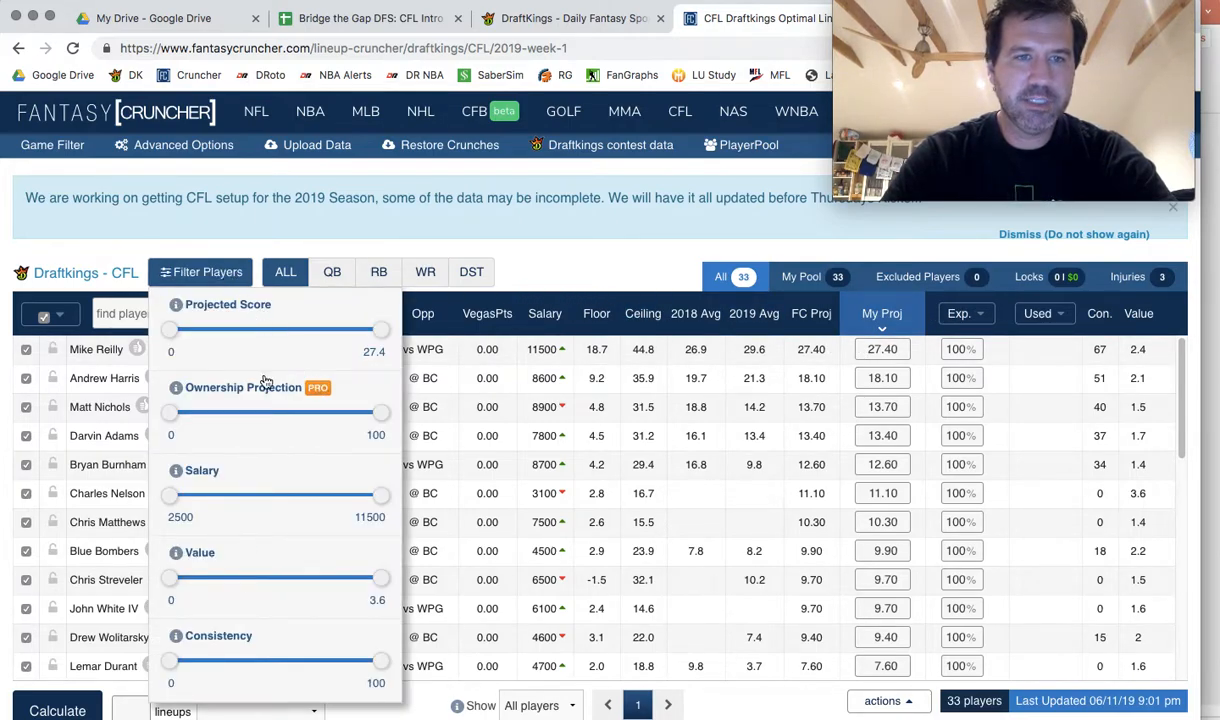
pyautogui.click(231, 338)
pyautogui.moveTo(229, 338); pyautogui.dragTo(220, 338)
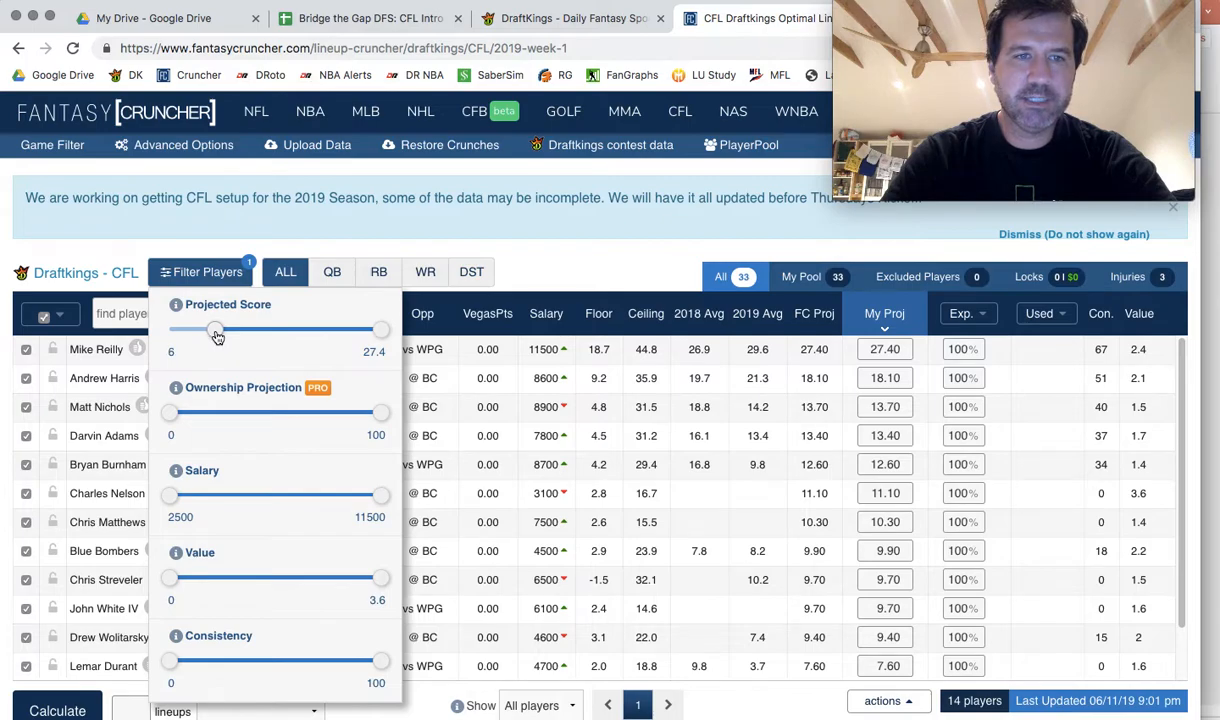
pyautogui.click(586, 265)
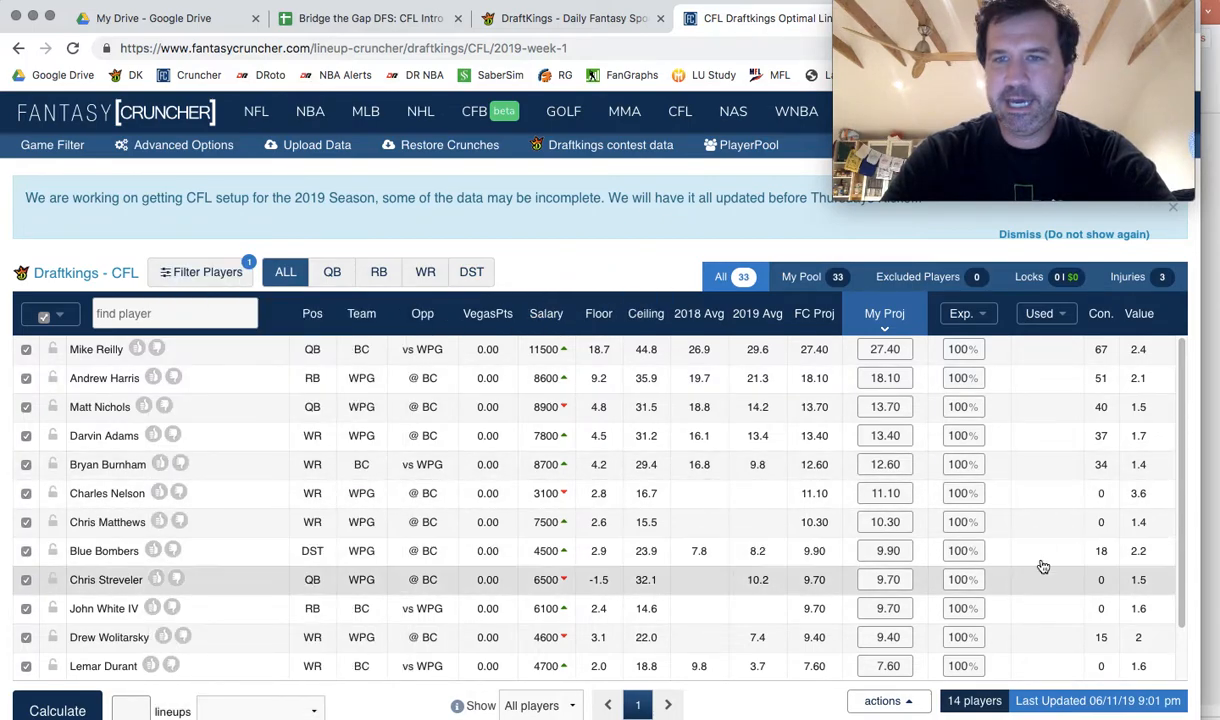
# Exclude the Lions and Blue Bombers defenses and quarterback Matt Nichols from the player pool
pyautogui.scroll(-2, 1180, 490)
pyautogui.scroll(2, 1180, 490)
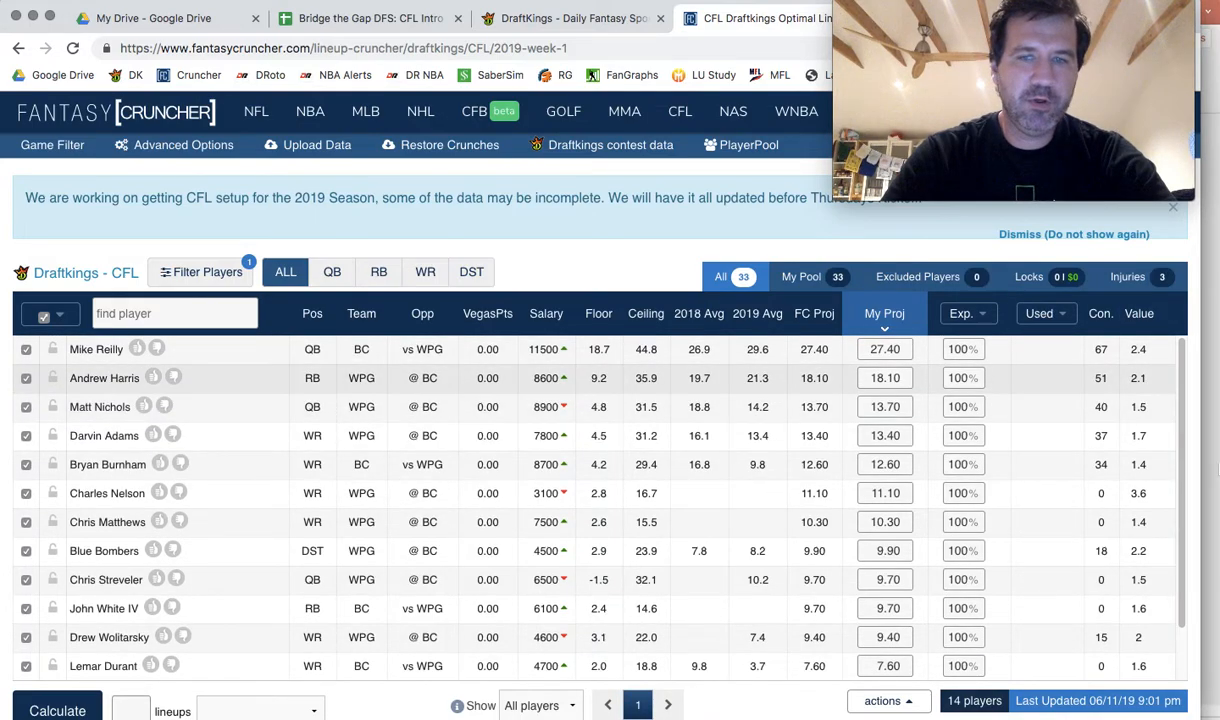
pyautogui.scroll(-2, 1180, 560)
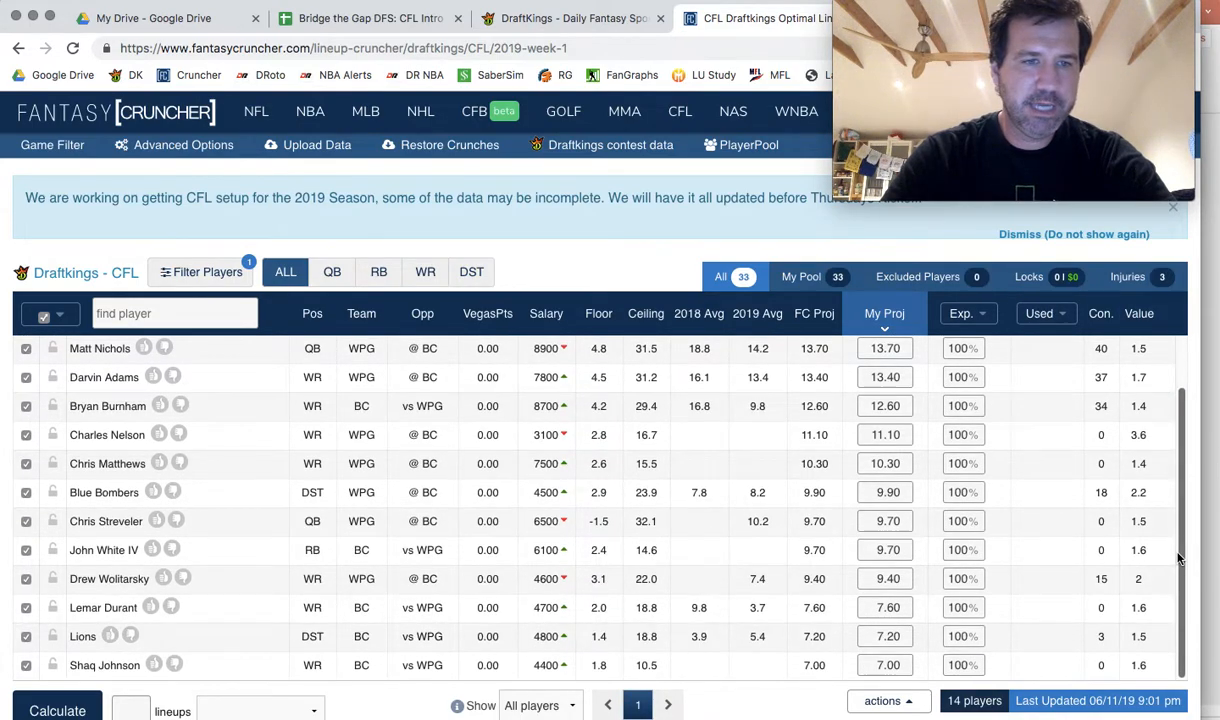
pyautogui.click(26, 637)
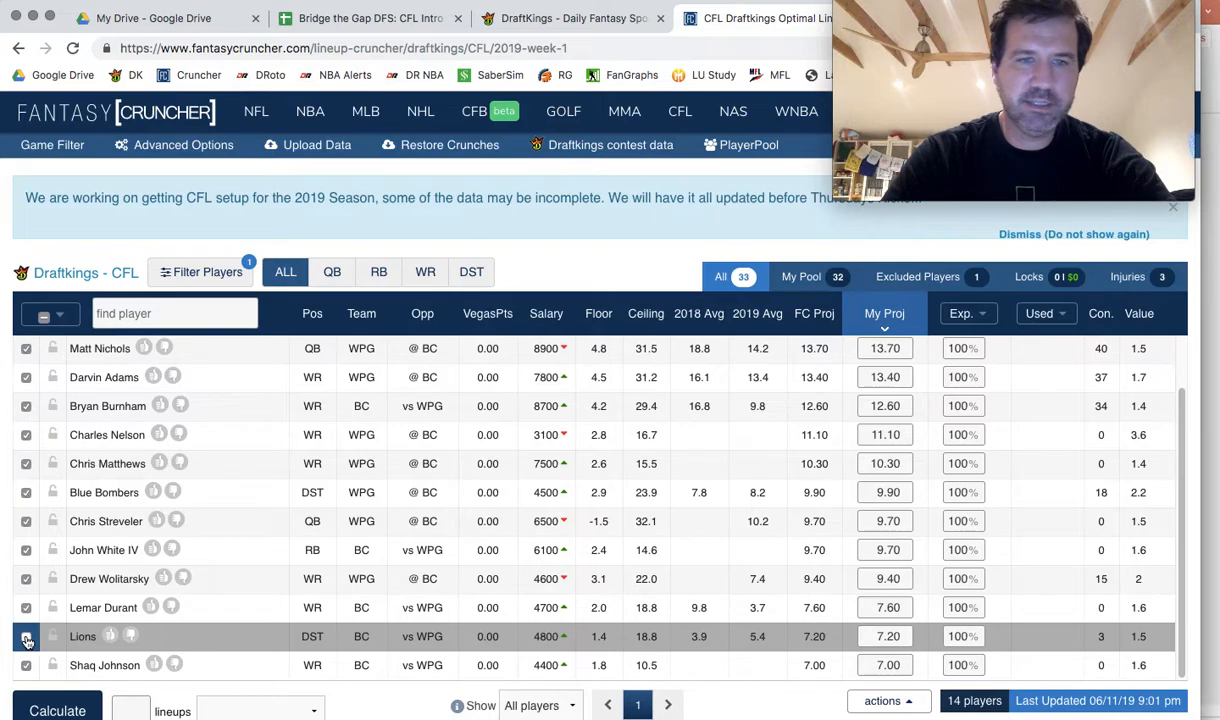
pyautogui.click(26, 492)
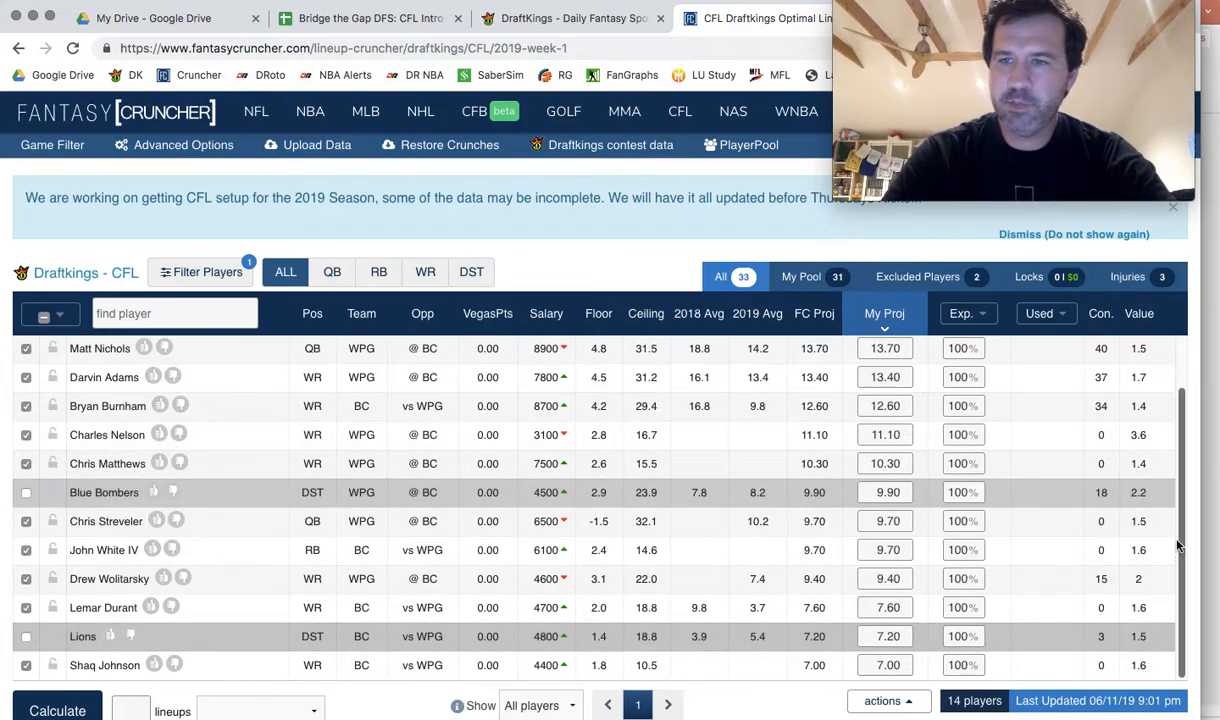
pyautogui.scroll(2, 1180, 545)
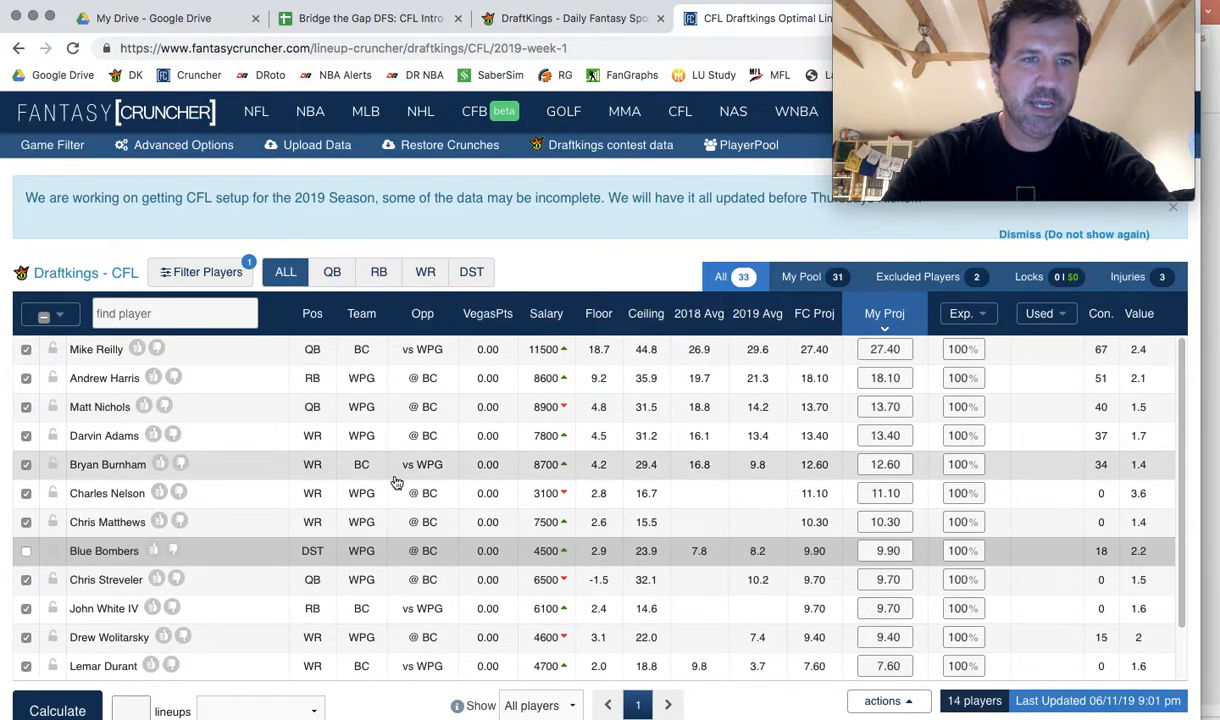
pyautogui.click(26, 406)
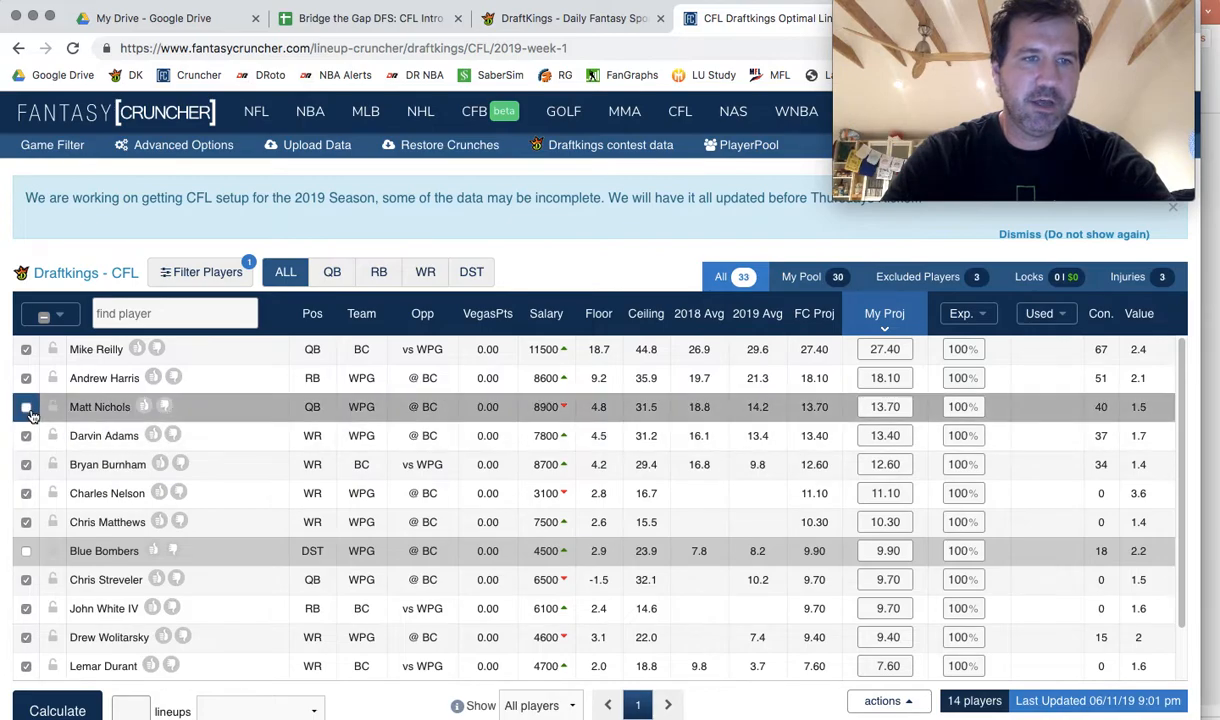
# Create a new group from the players still selected in the filtered list
pyautogui.click(71, 328)
pyautogui.moveTo(105, 431)
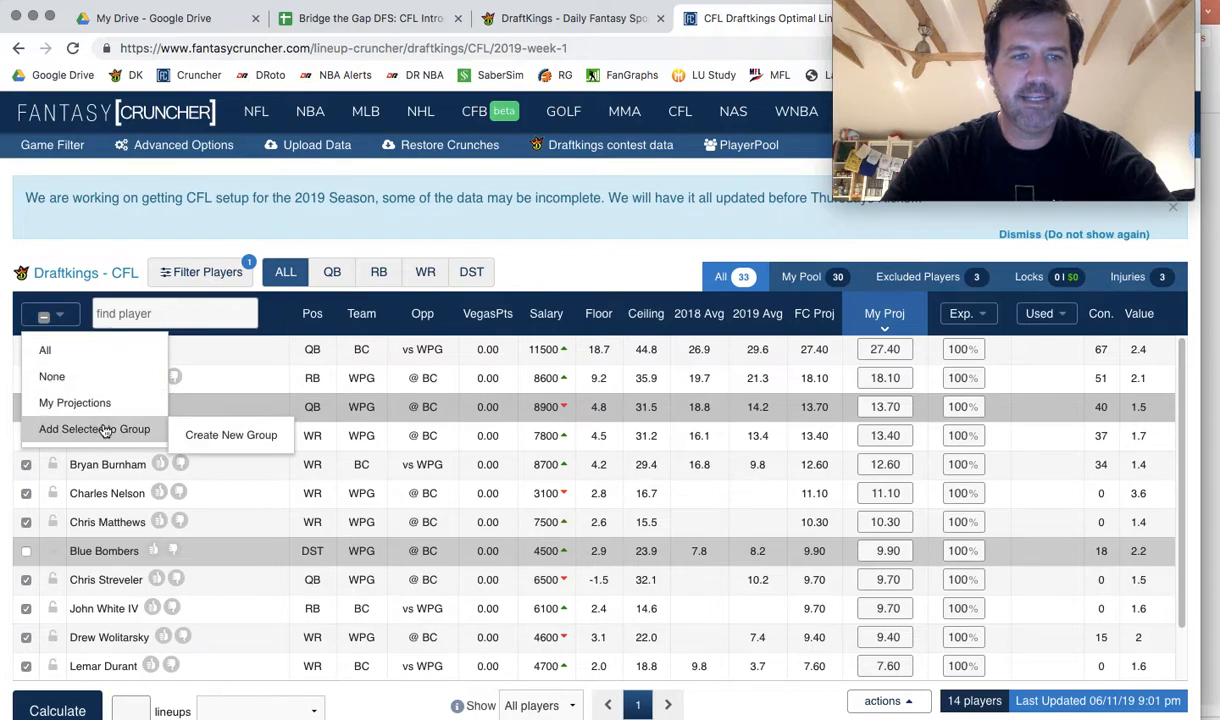
pyautogui.click(216, 444)
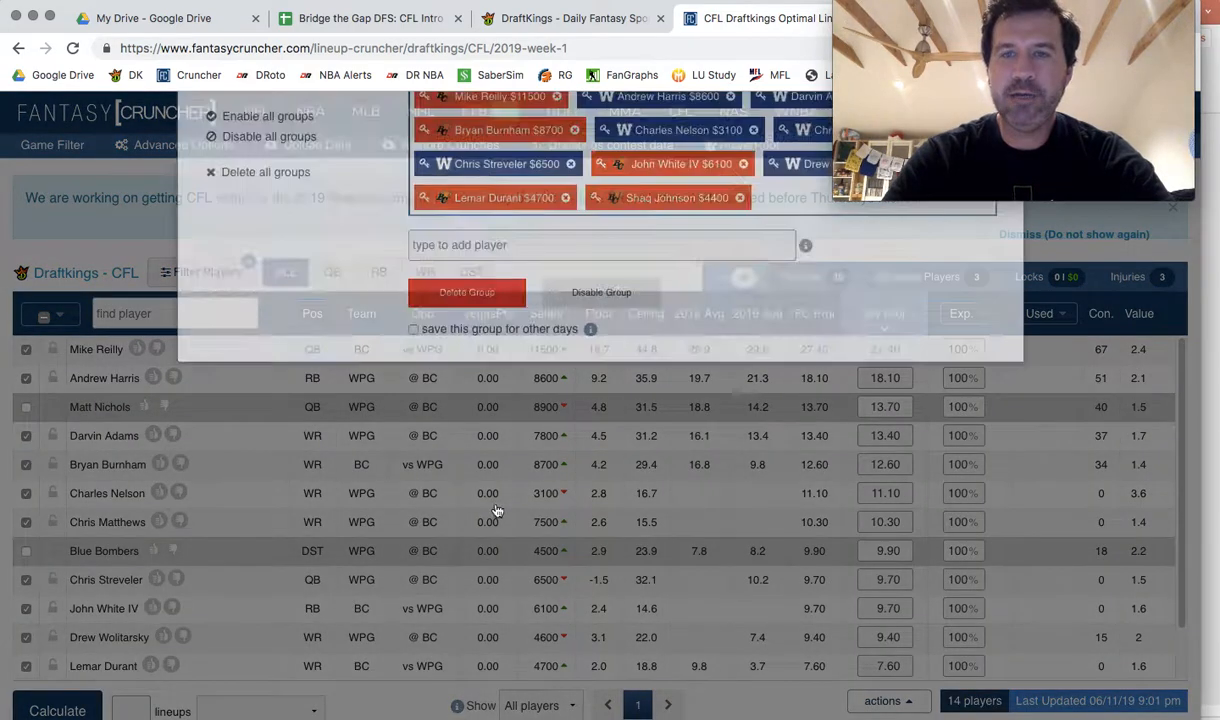
pyautogui.doubleClick(247, 294)
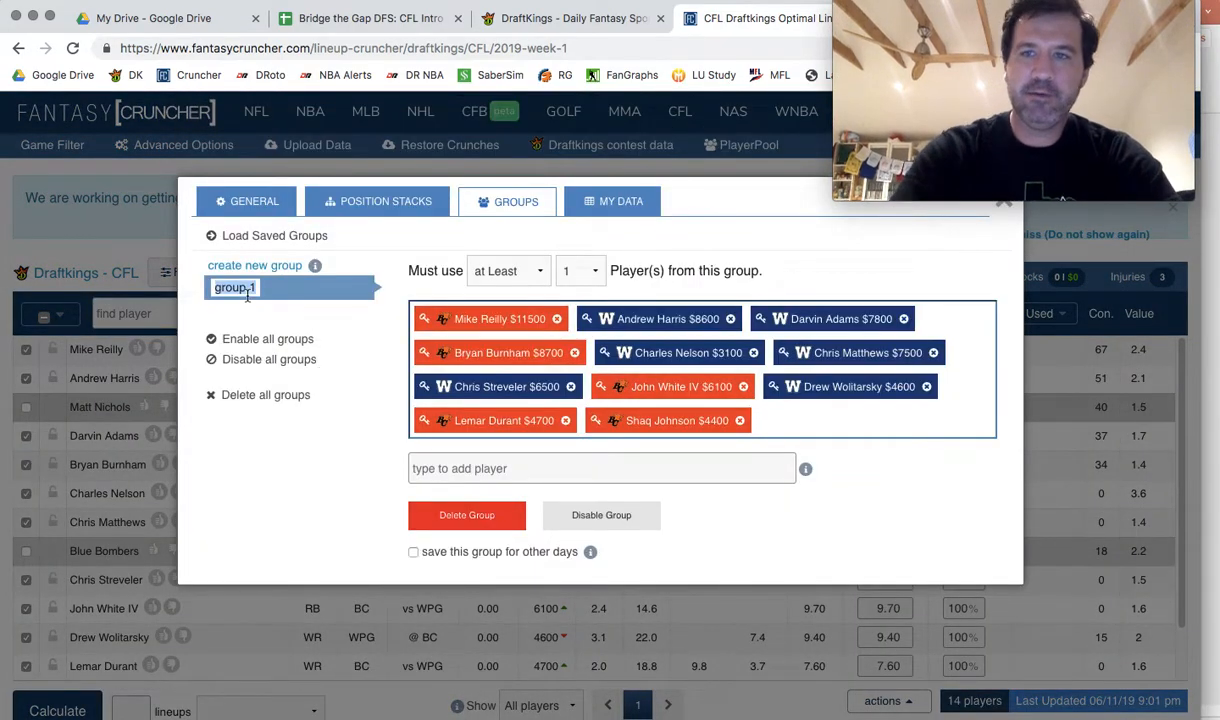
pyautogui.write('Lions Mike Reilly')
pyautogui.click(320, 449)
pyautogui.click(413, 553)
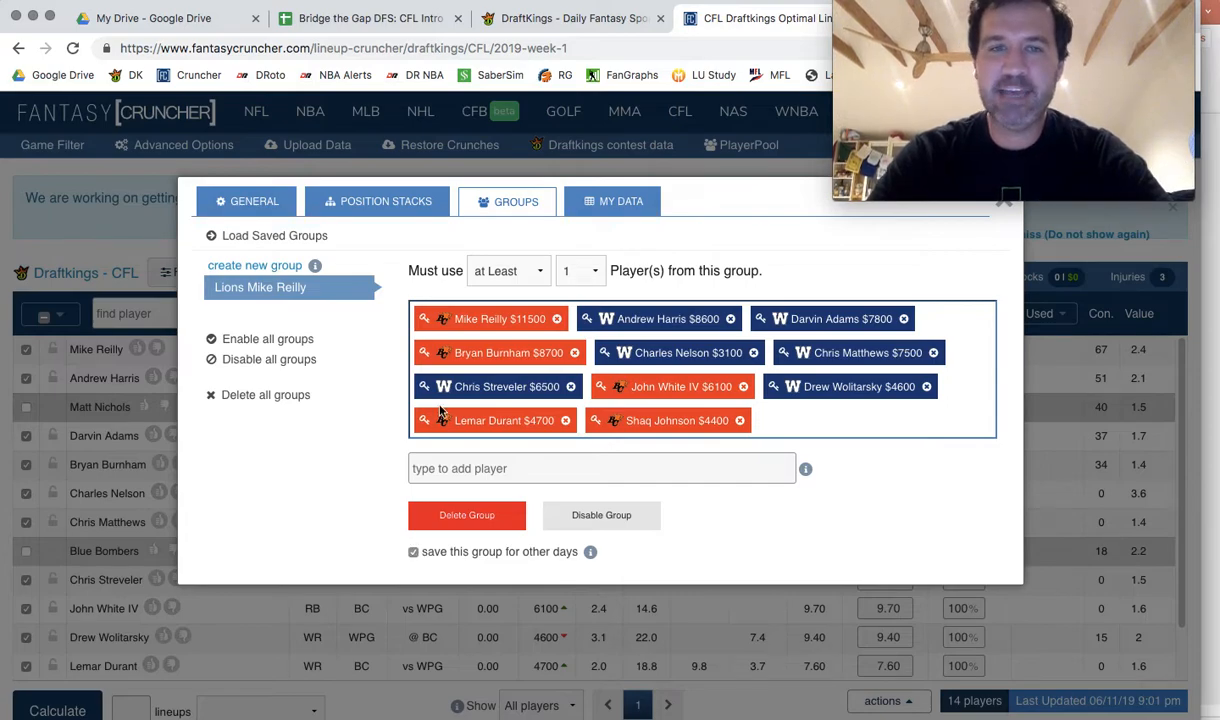
# Make Mike Reilly the key player of his group and require at least 3 players from the group
pyautogui.click(425, 320)
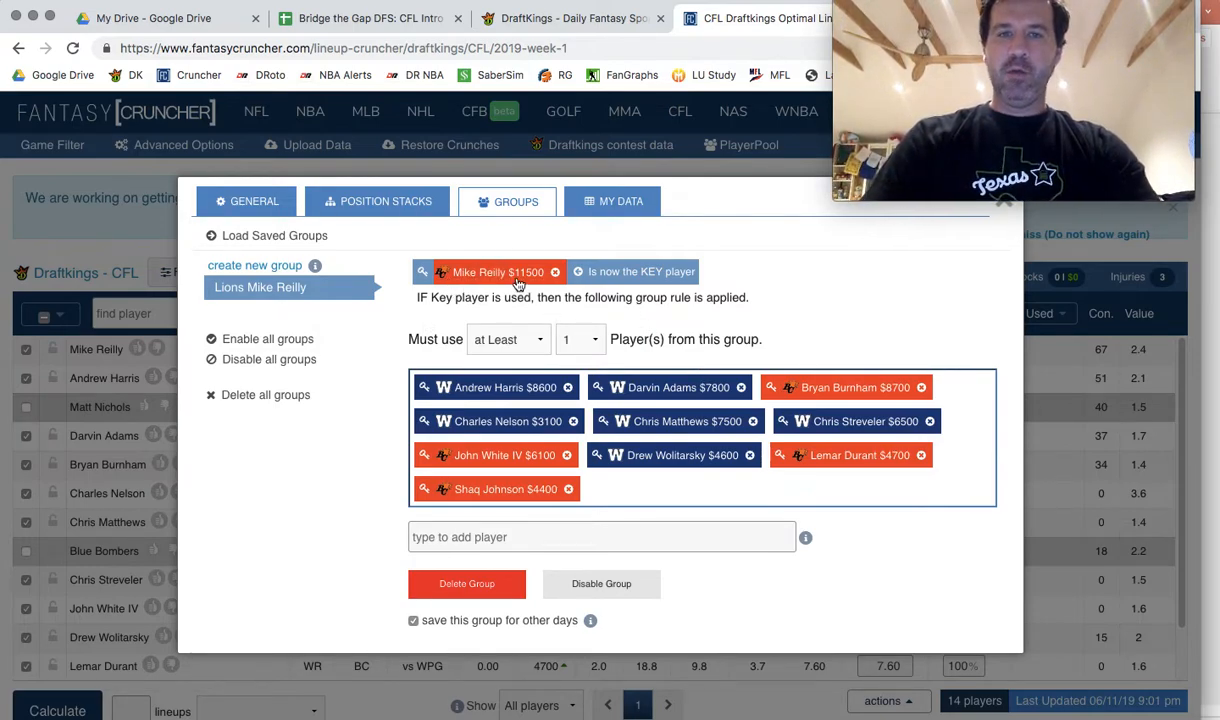
pyautogui.click(594, 344)
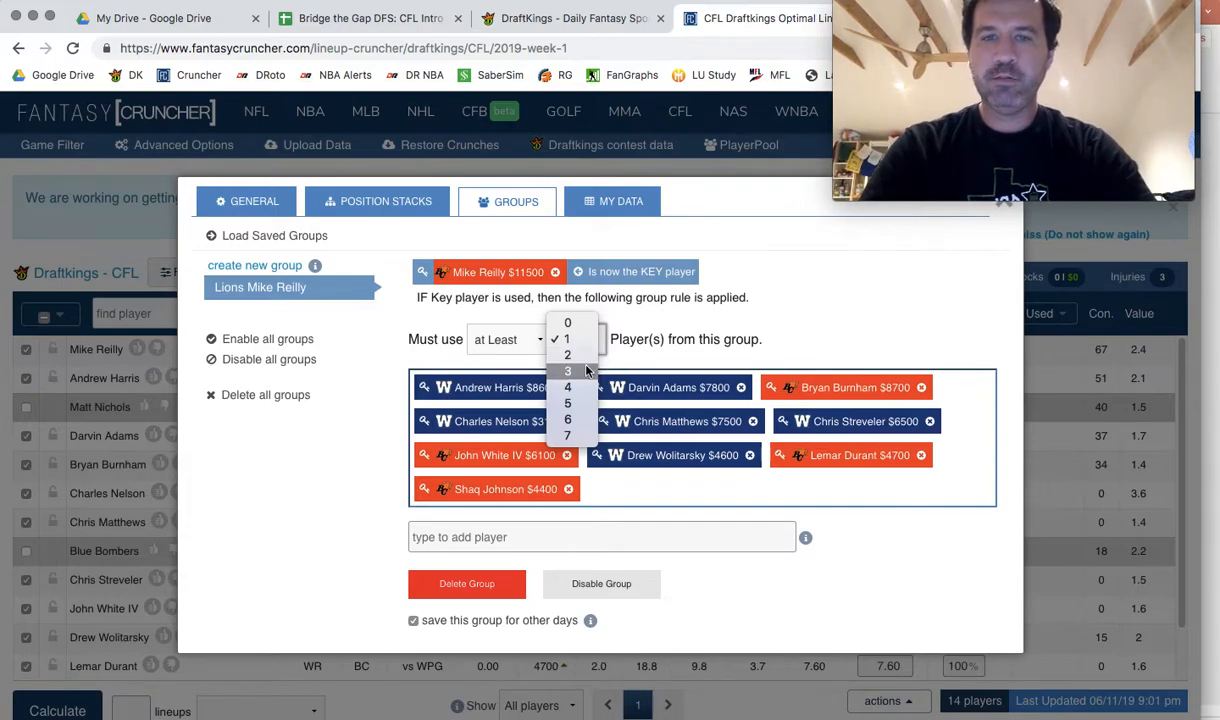
pyautogui.click(586, 371)
pyautogui.click(1005, 204)
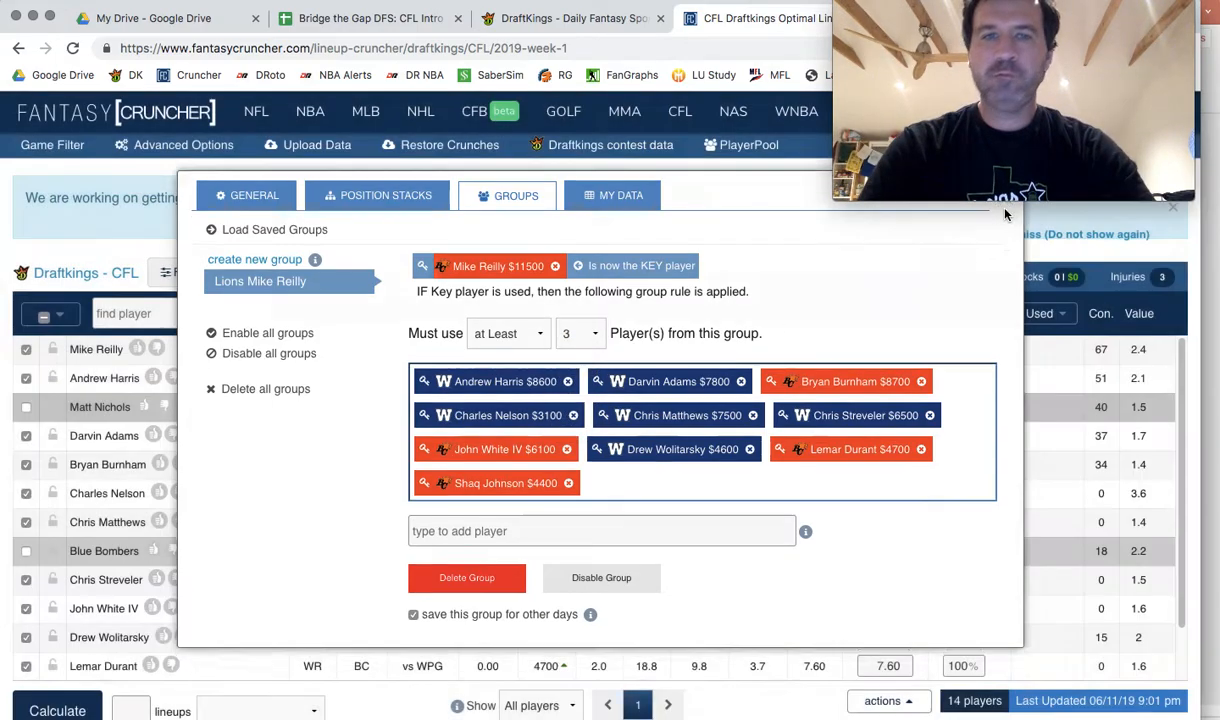
pyautogui.click(26, 349)
pyautogui.click(26, 407)
pyautogui.click(60, 316)
pyautogui.moveTo(115, 427)
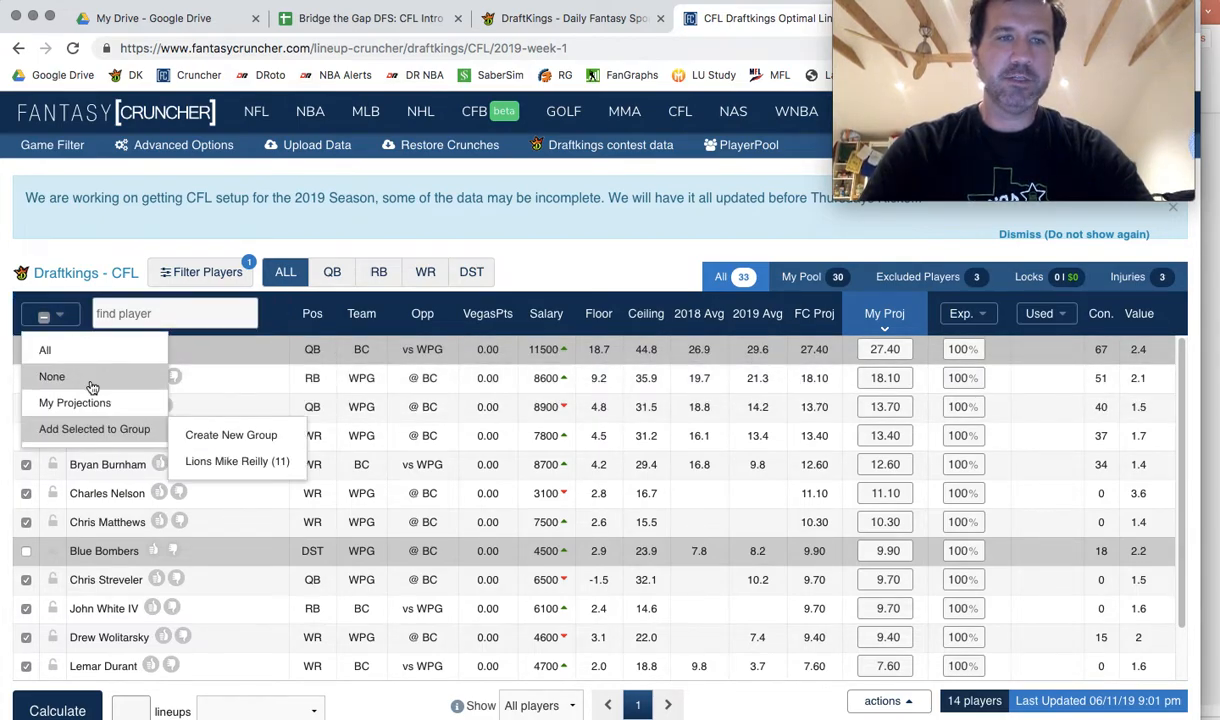
pyautogui.click(218, 428)
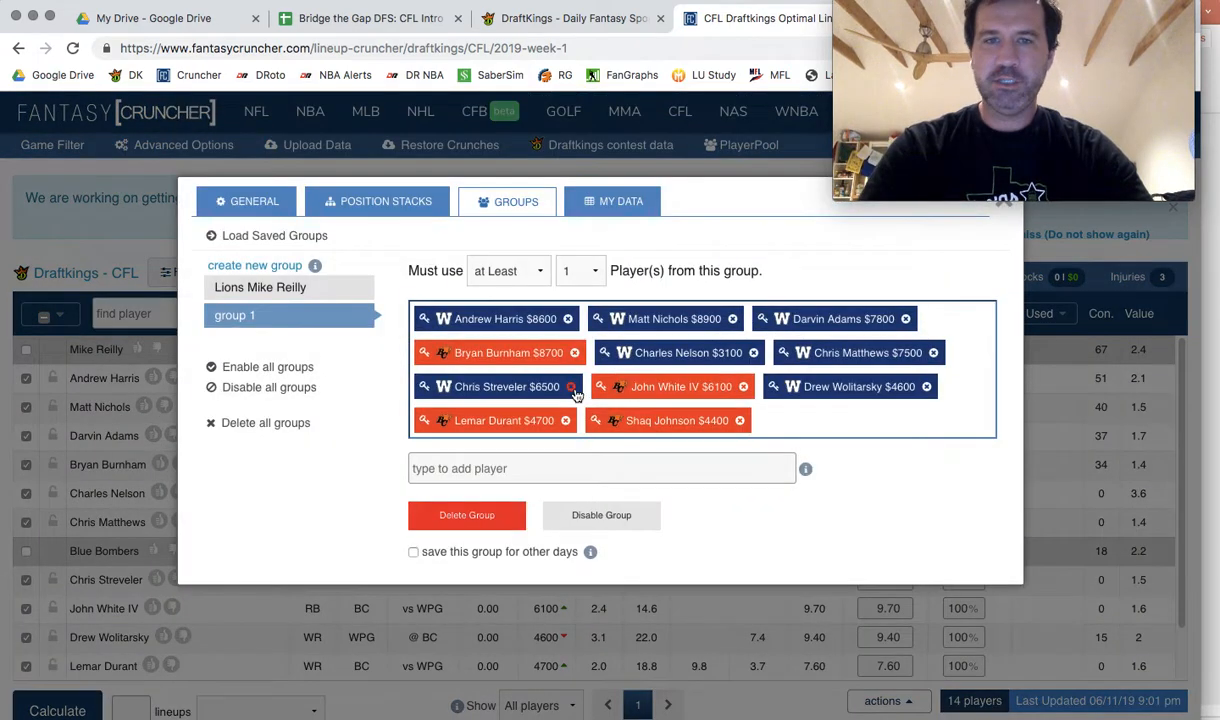
# Rename the new group as Blue Bombers Matt Nichols and set it to be saved for other days
pyautogui.doubleClick(242, 318)
pyautogui.write('Bl')
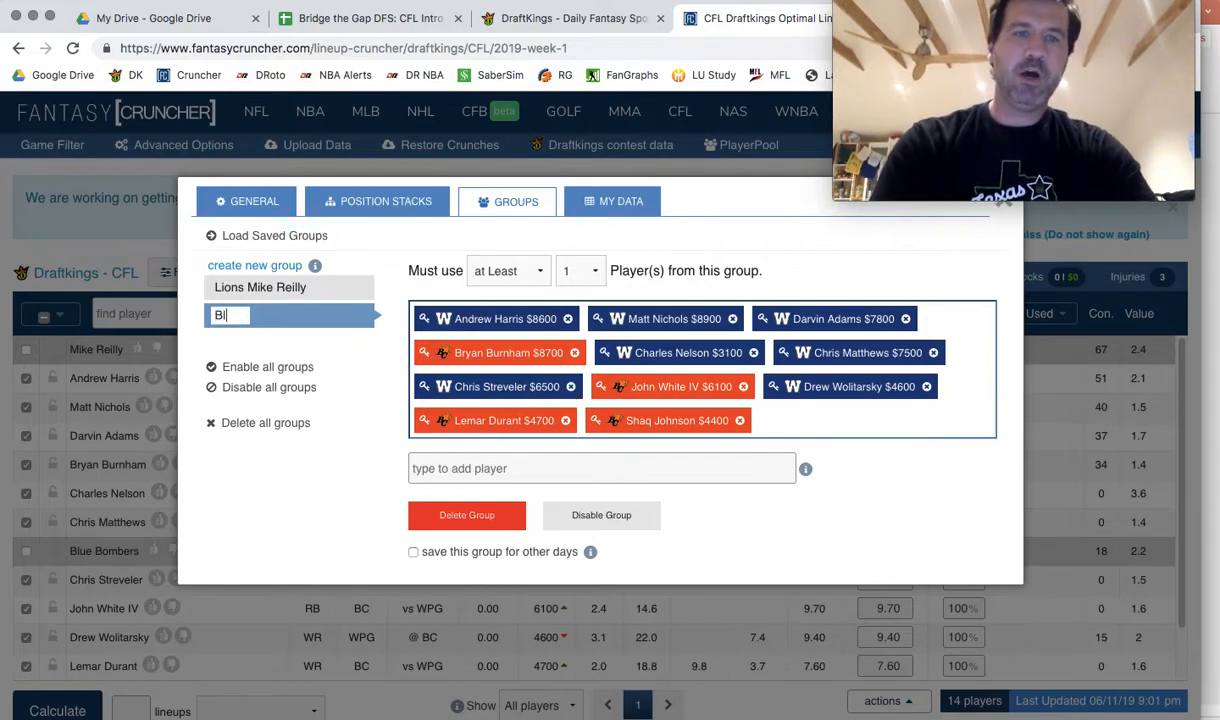
pyautogui.write('ue Bombers')
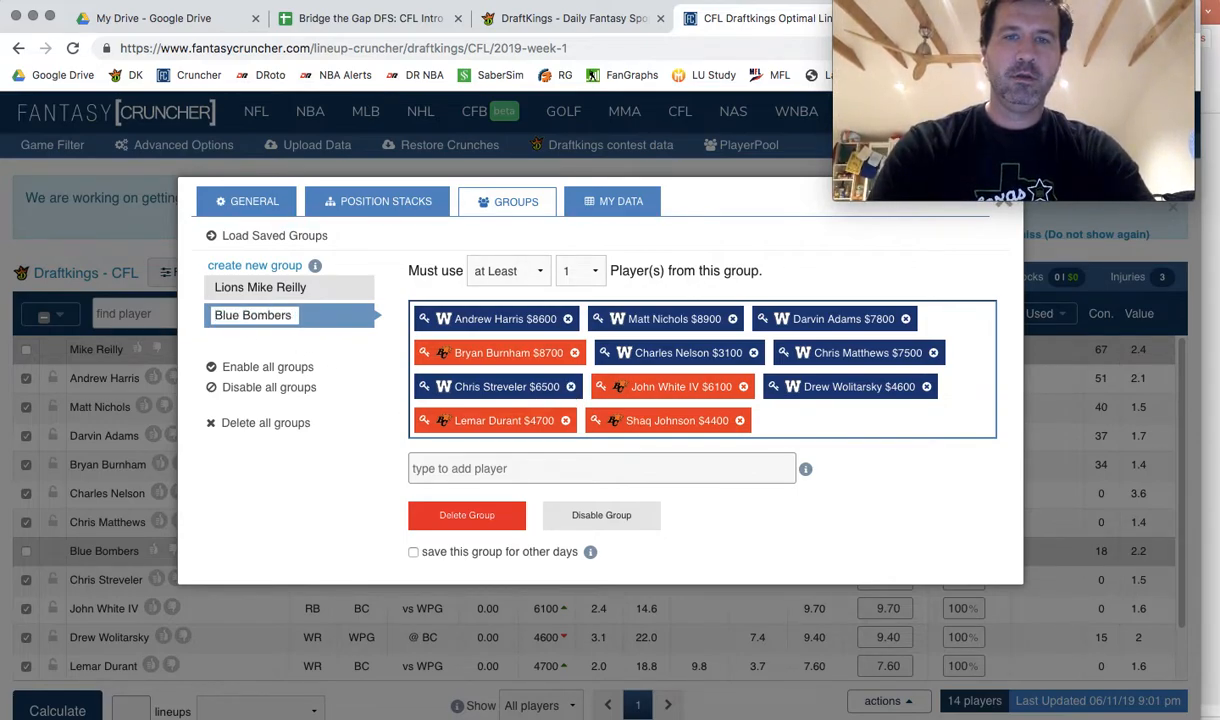
pyautogui.write(' Matt Nichols')
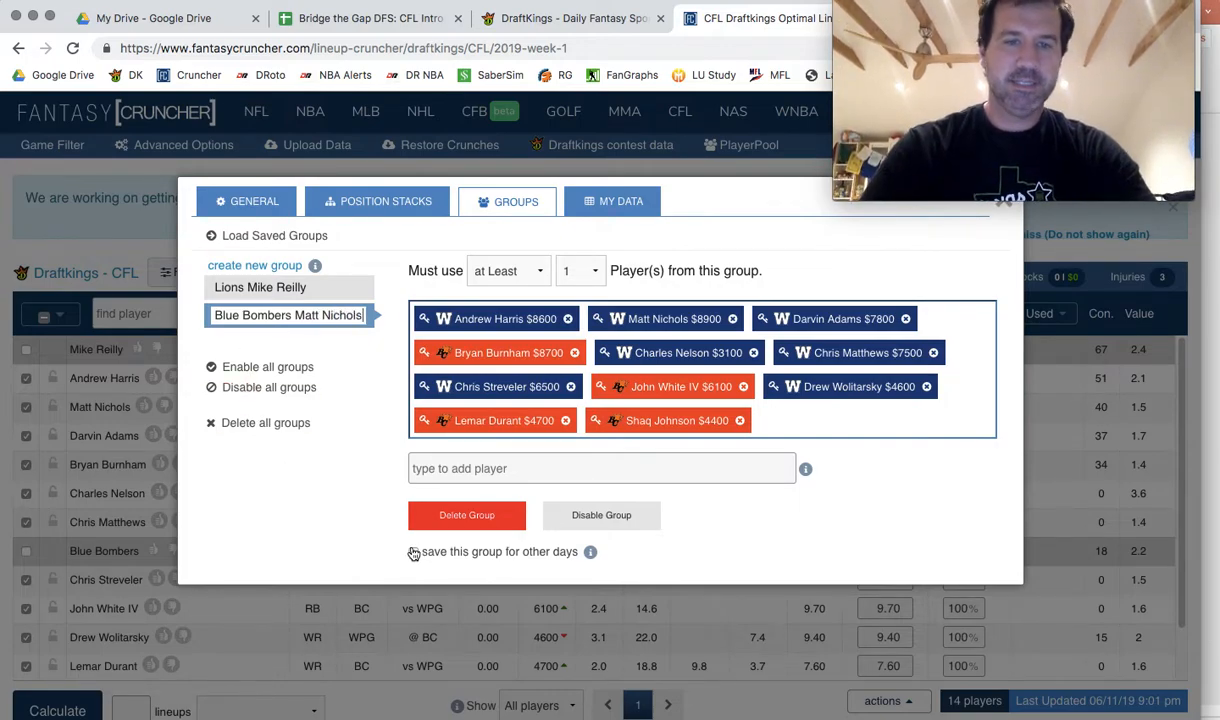
pyautogui.click(413, 552)
# Make Matt Nichols the key player of his group and require at least 3 players from the group
pyautogui.click(598, 318)
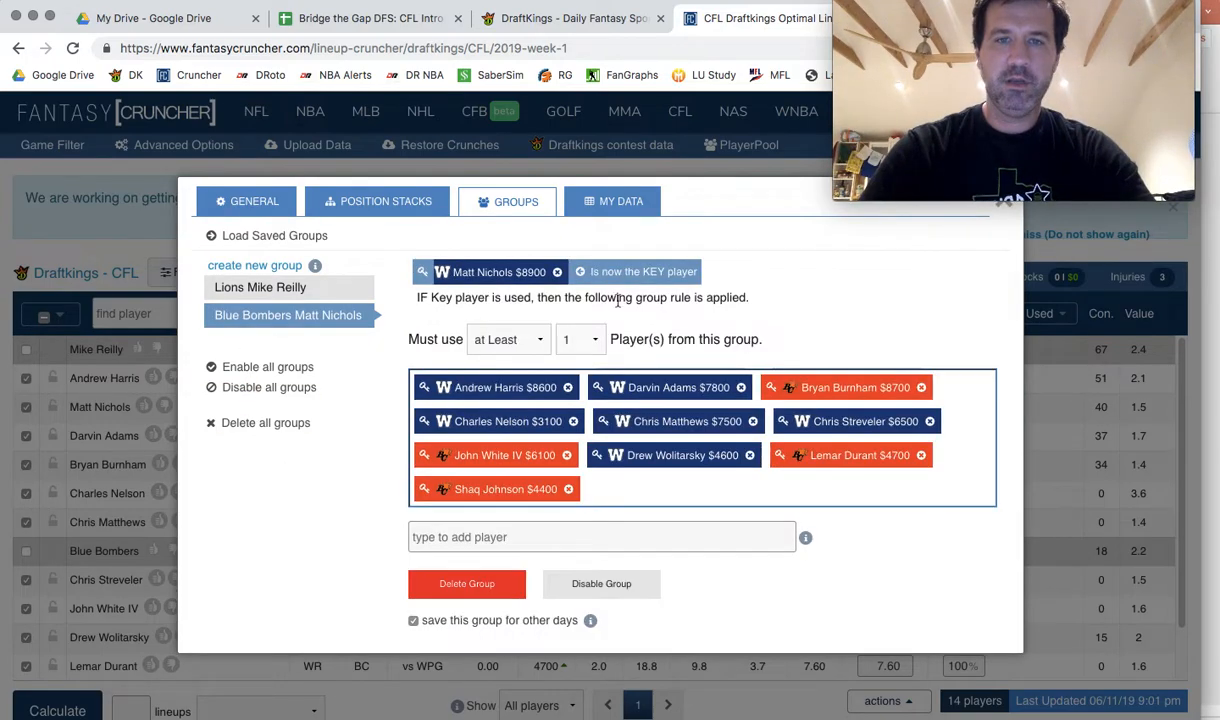
pyautogui.click(583, 342)
pyautogui.click(568, 371)
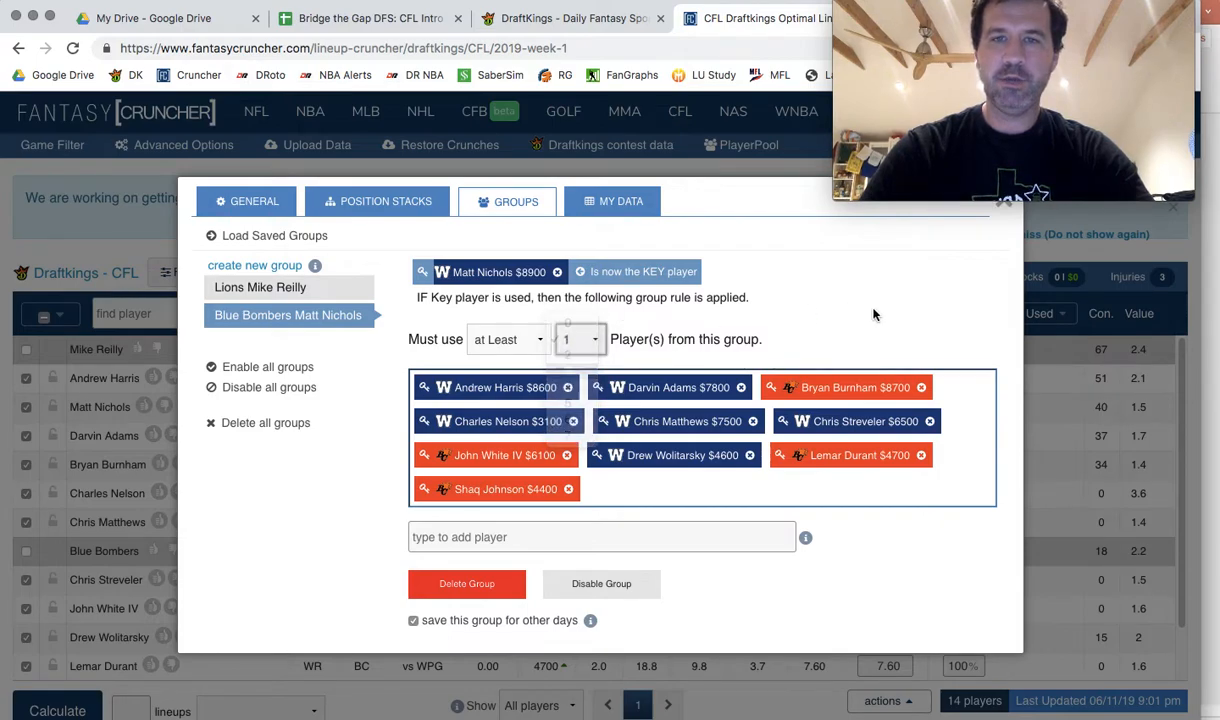
pyautogui.click(1004, 213)
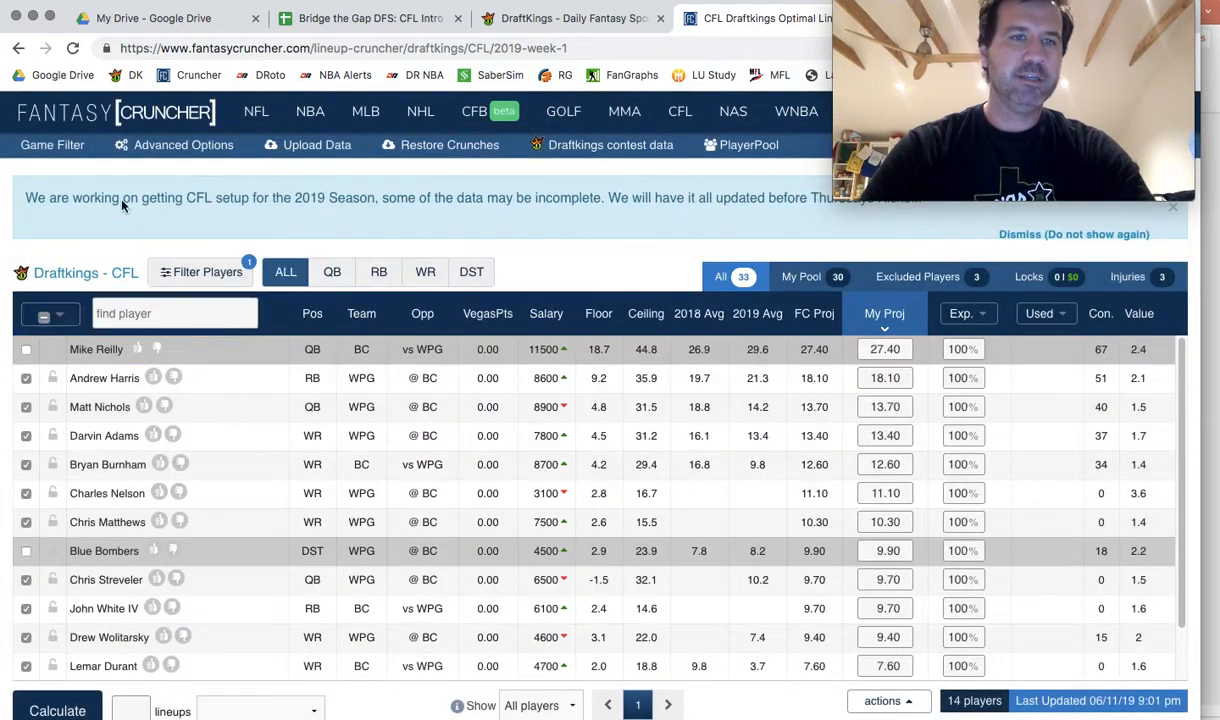
# Bring the players from all games back into the list, then re-include and lock quarterback Mike Reilly
pyautogui.click(52, 145)
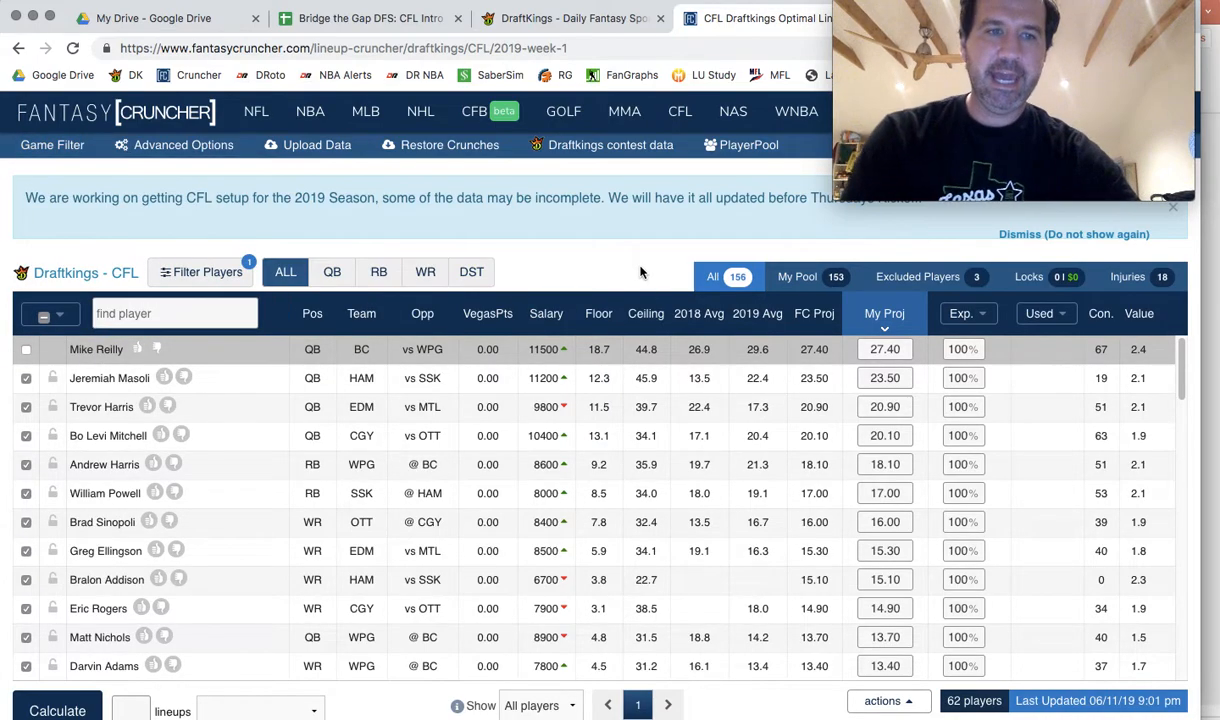
pyautogui.click(26, 349)
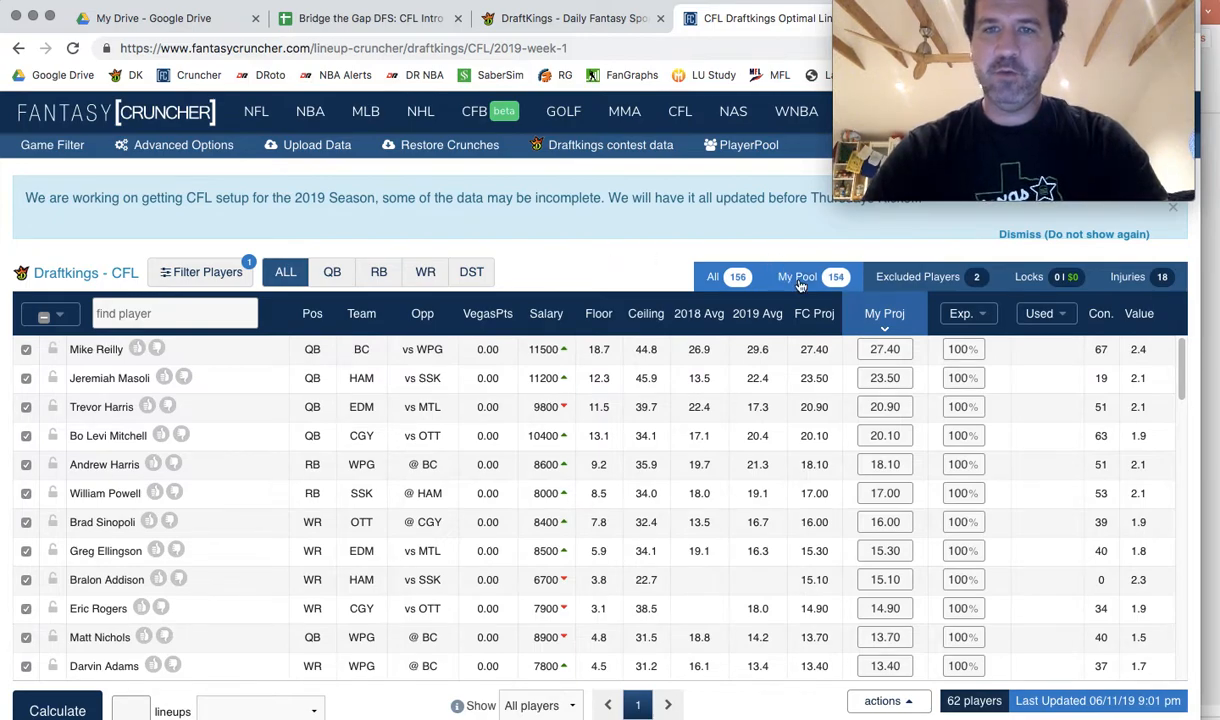
pyautogui.click(52, 349)
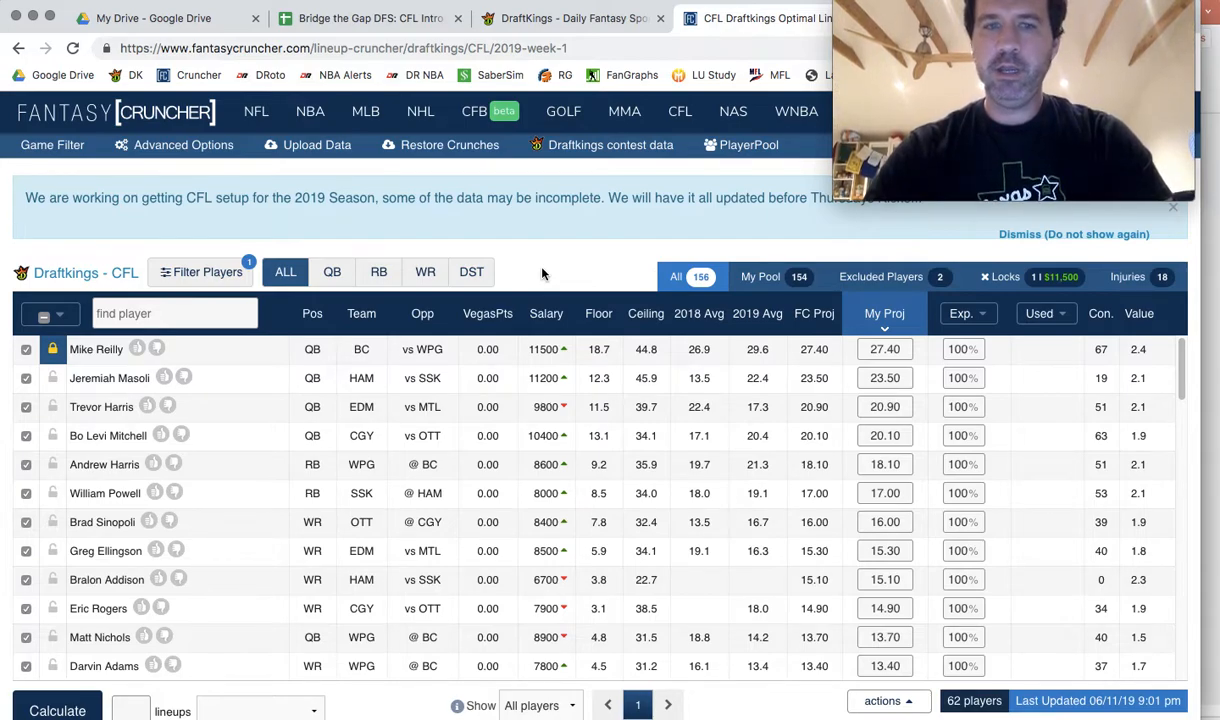
# Calculate 20 lineups using My Projections and look through the generated Mike Reilly lineups
pyautogui.click(258, 711)
pyautogui.click(258, 605)
pyautogui.click(131, 711)
pyautogui.write('20')
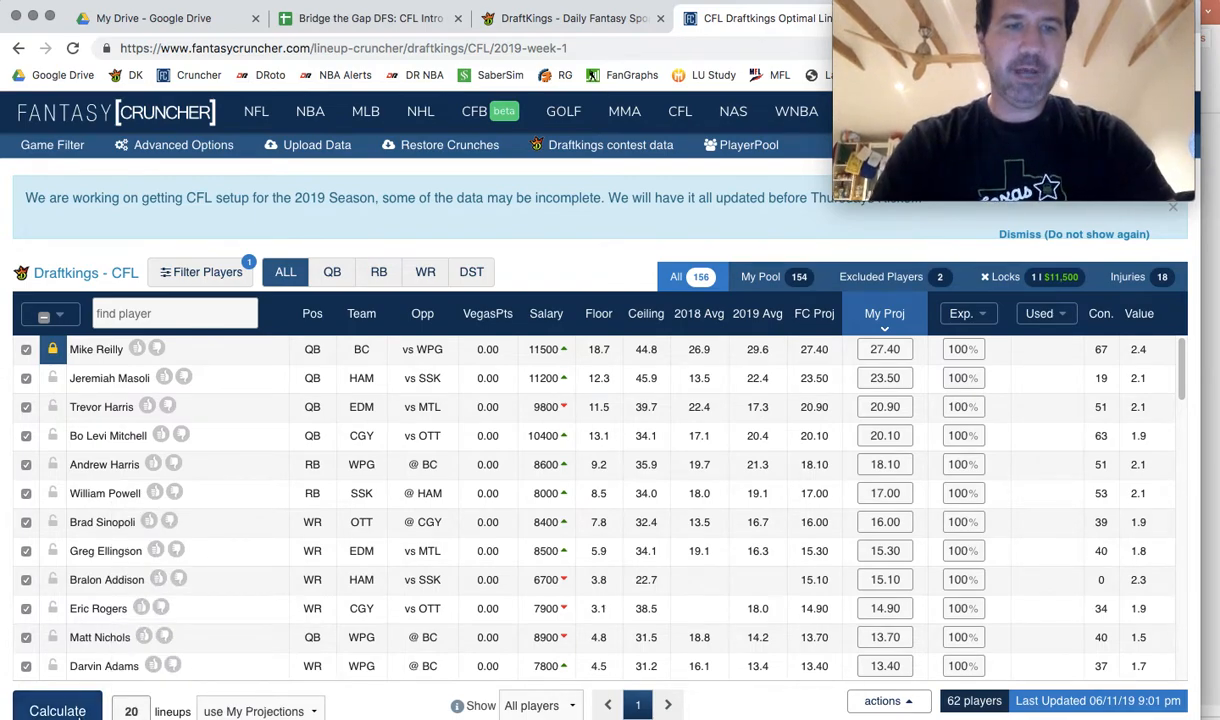
pyautogui.click(78, 711)
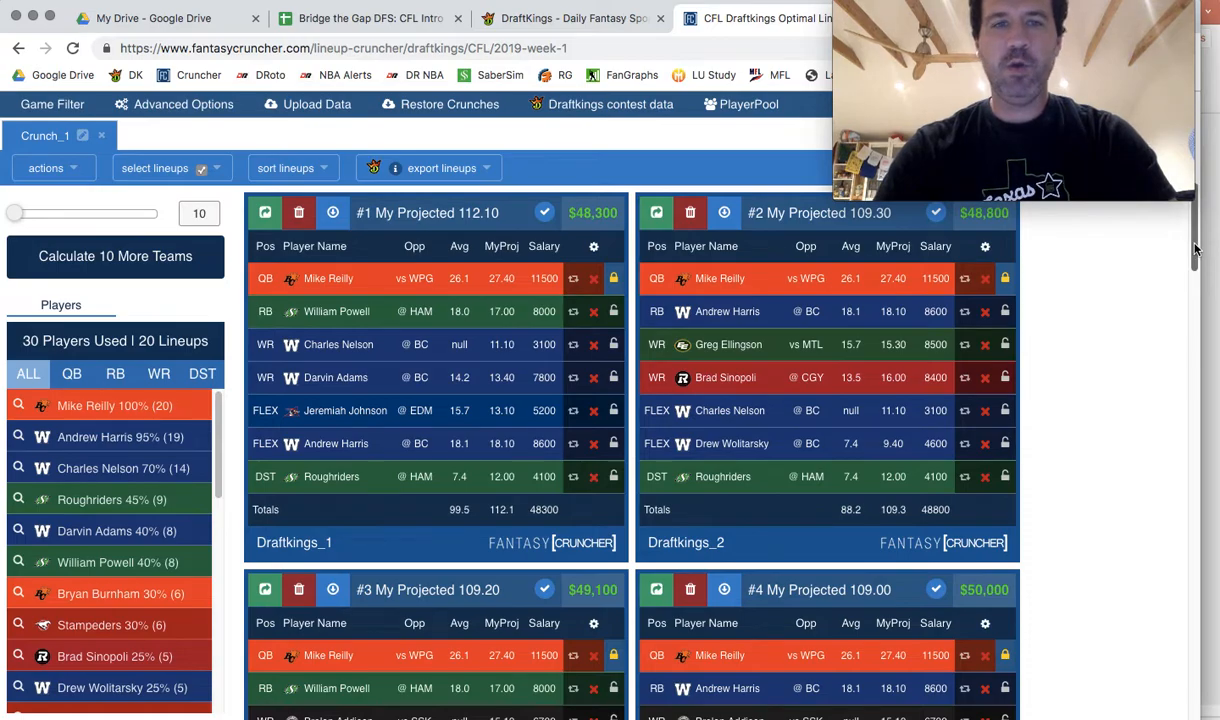
pyautogui.moveTo(1195, 249); pyautogui.dragTo(1162, 547)
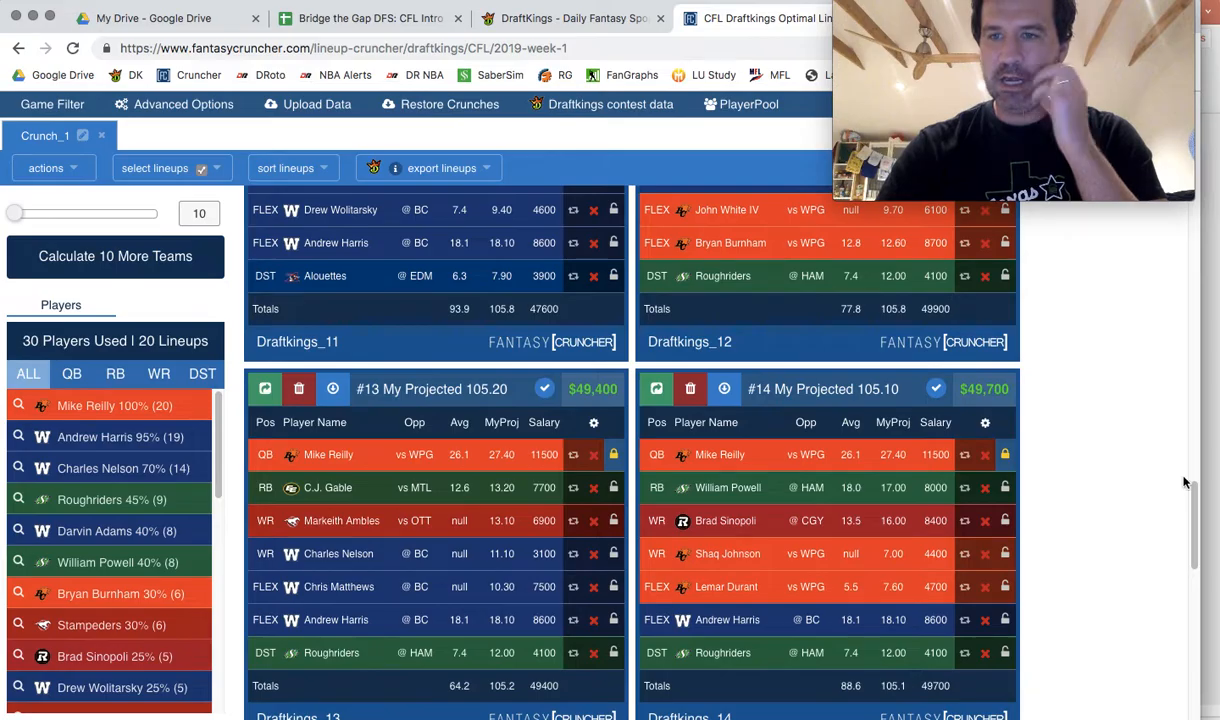
pyautogui.moveTo(1190, 496); pyautogui.dragTo(1197, 195)
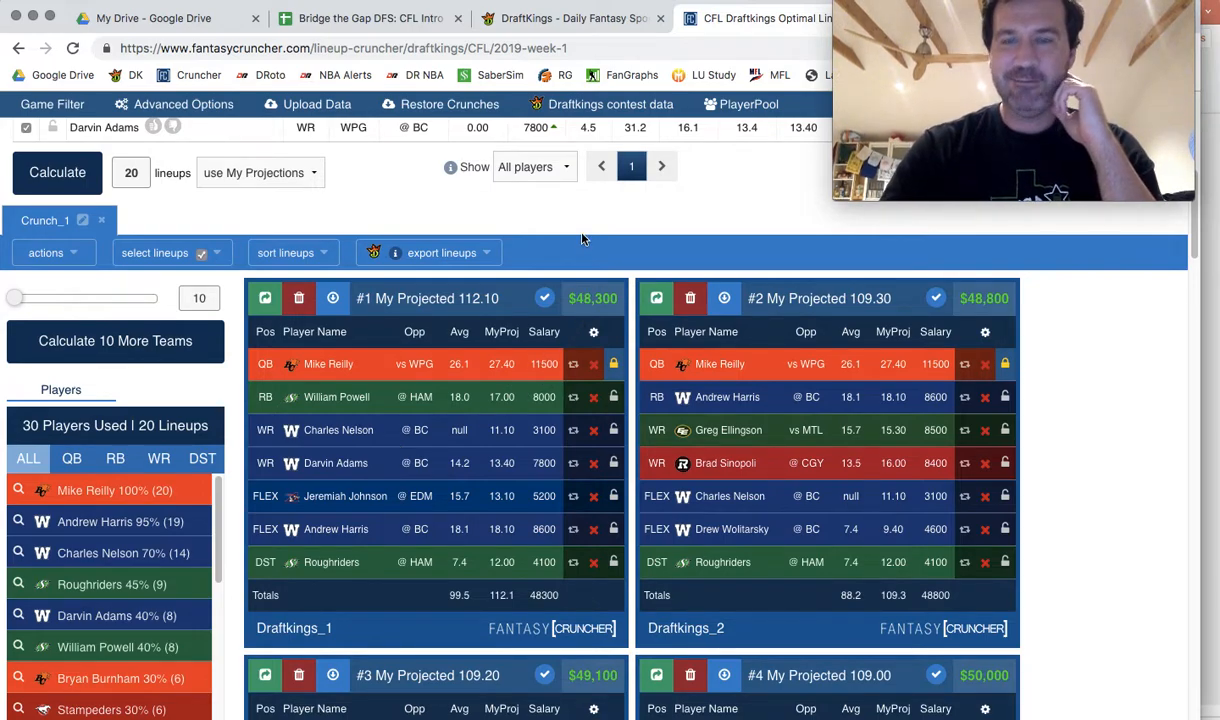
# Search for nich, lock Matt Nichols instead of Mike Reilly, and calculate and review 20 lineups built around him
pyautogui.scroll(3, 584, 239)
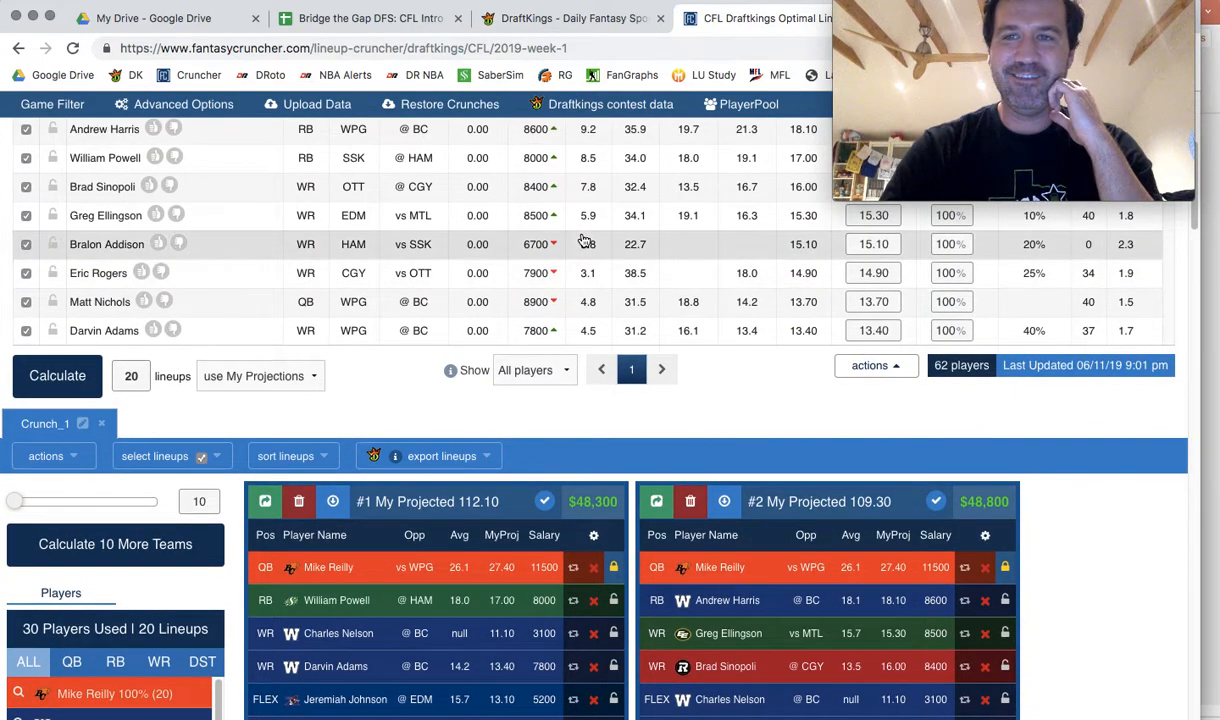
pyautogui.scroll(1, 584, 240)
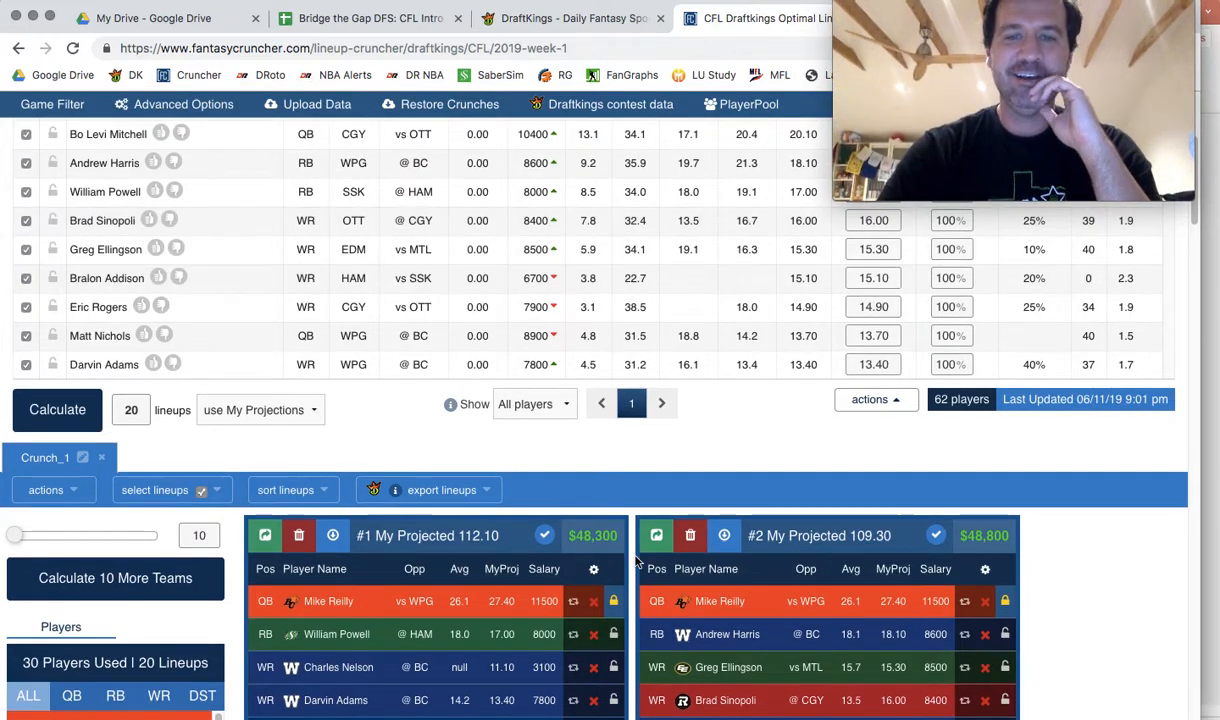
pyautogui.scroll(3, 418, 455)
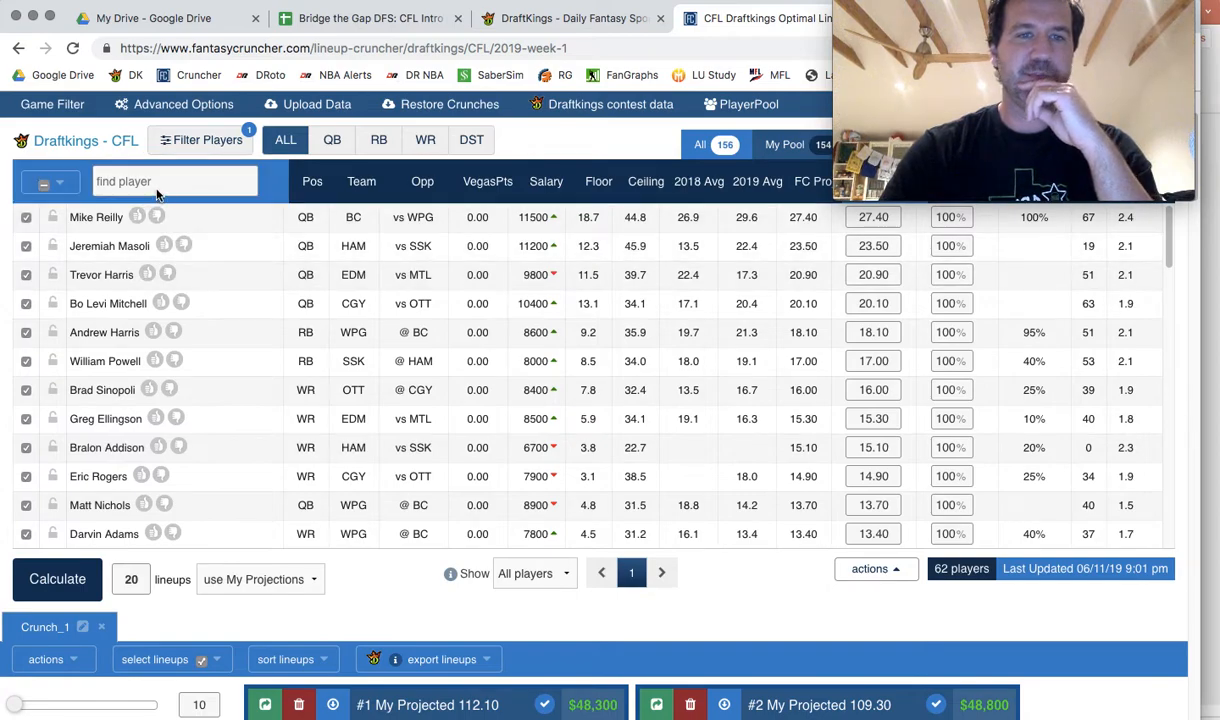
pyautogui.click(152, 183)
pyautogui.write('nich')
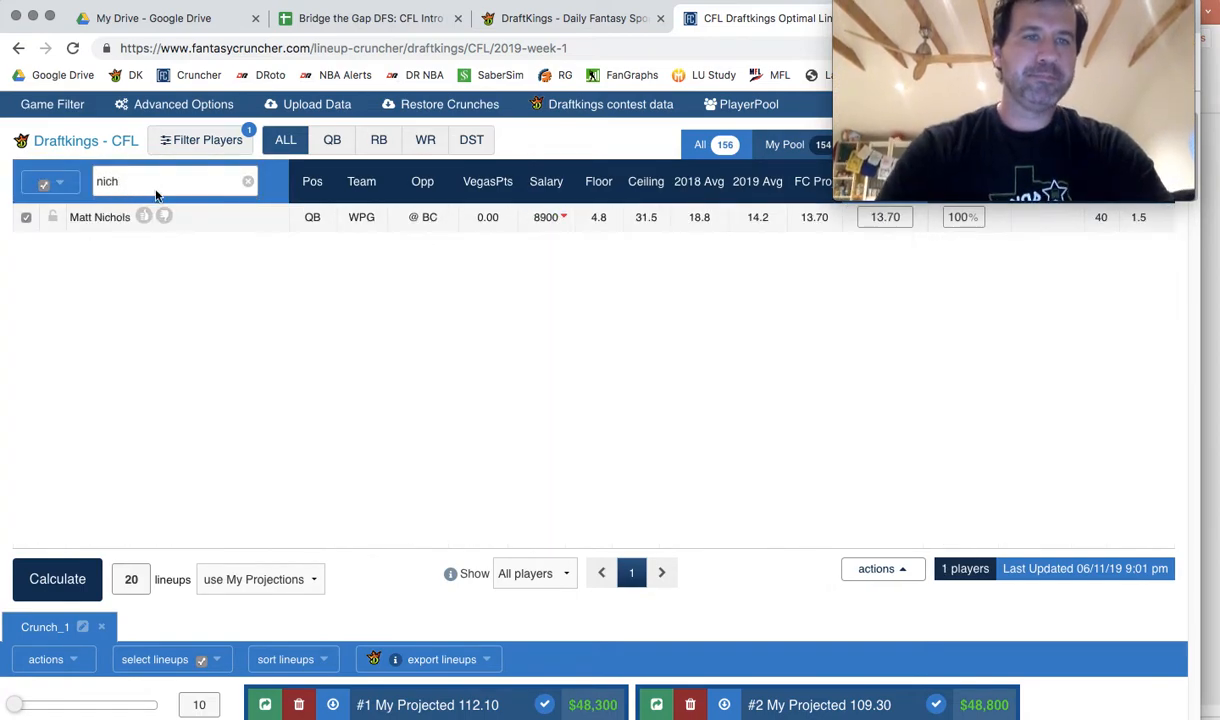
pyautogui.click(52, 217)
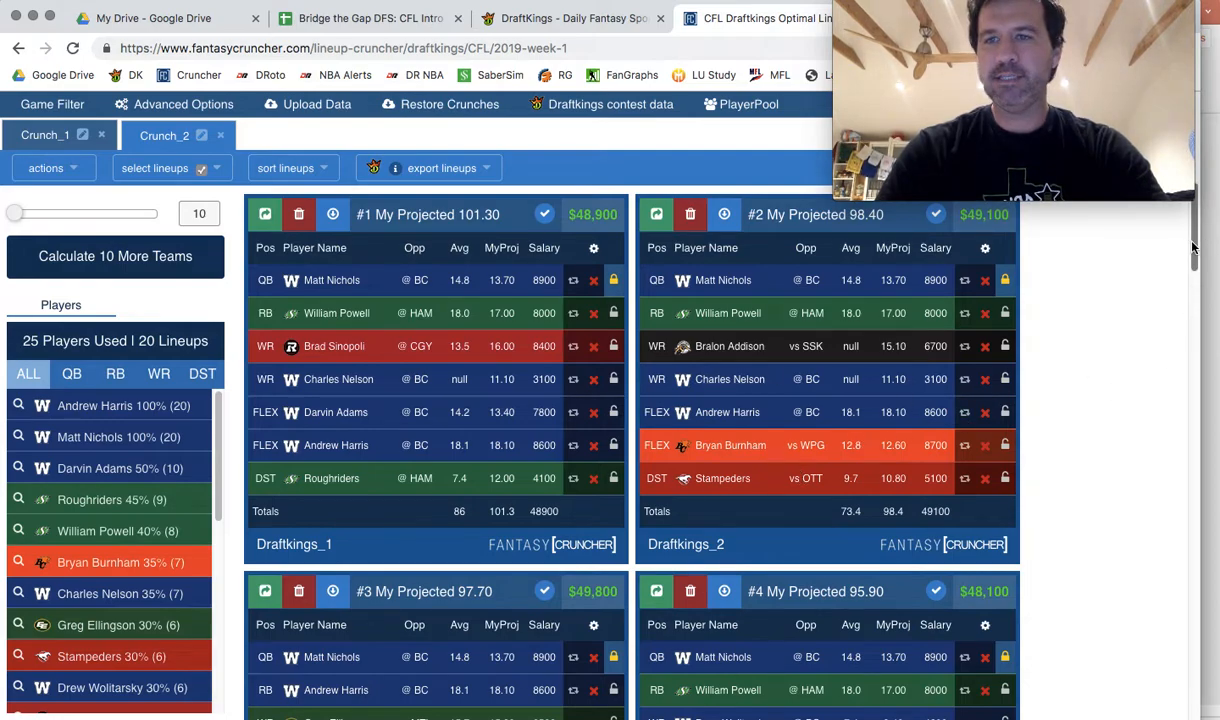
pyautogui.moveTo(1199, 245); pyautogui.dragTo(1199, 305)
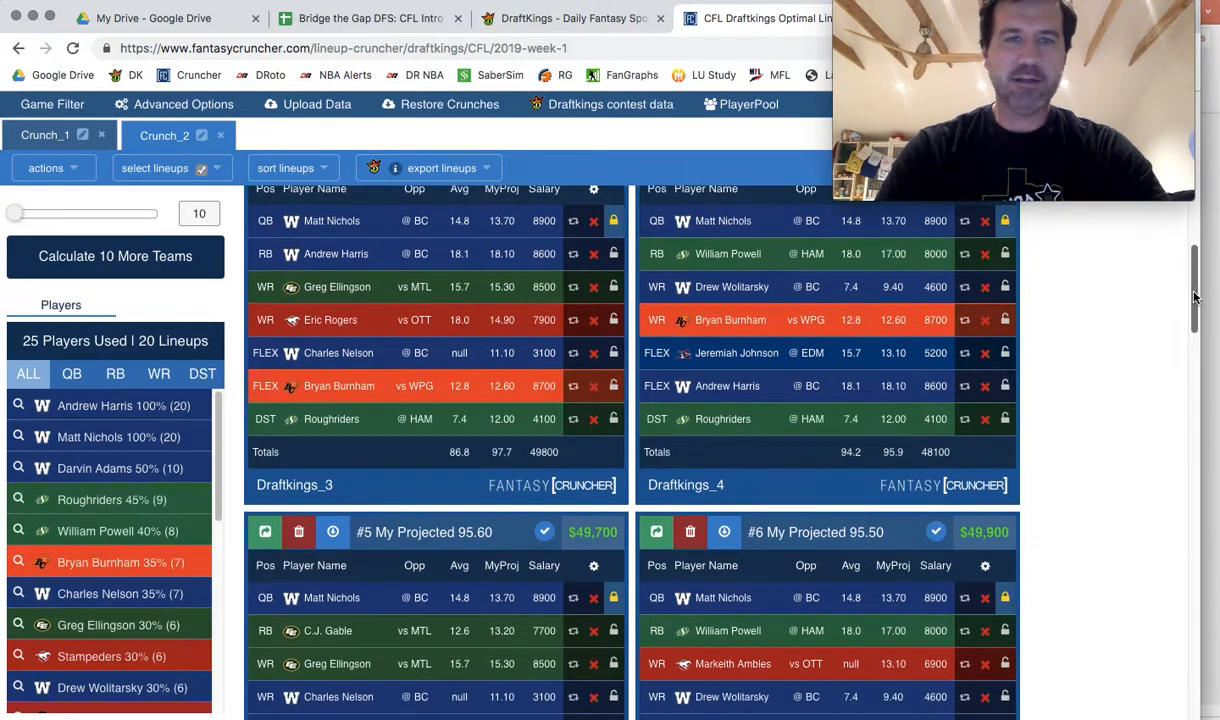
pyautogui.moveTo(1195, 290); pyautogui.dragTo(1195, 412)
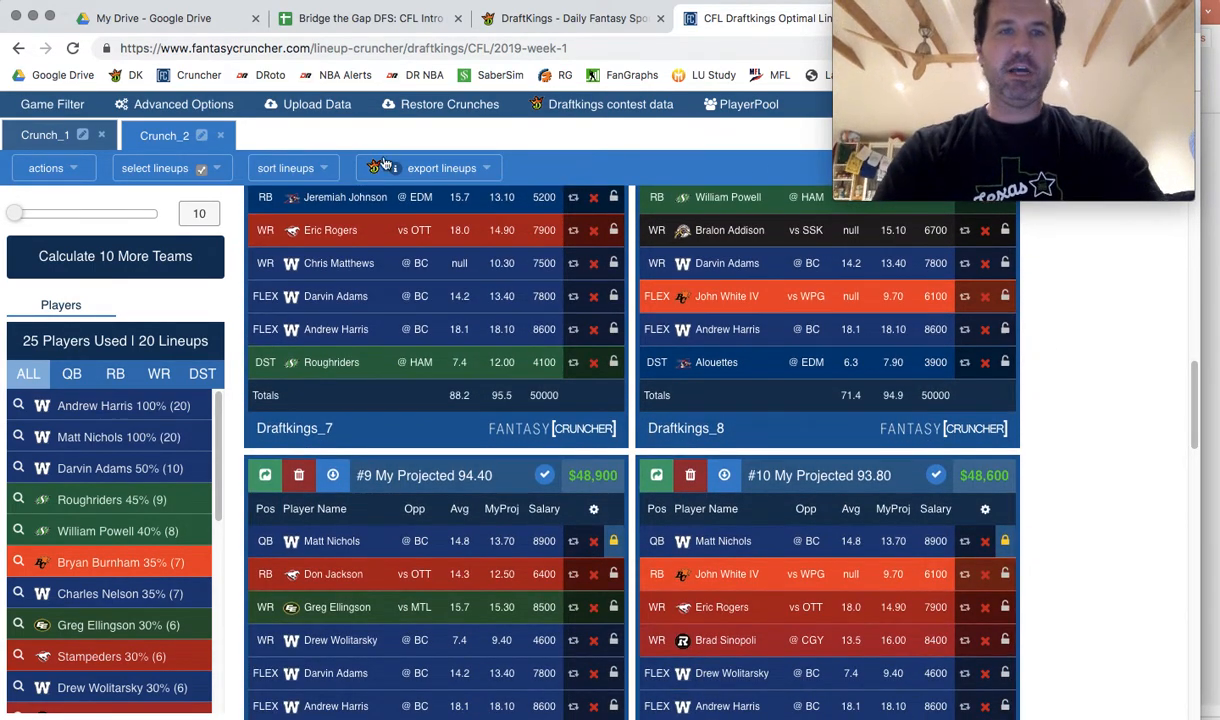
# Close the Crunch_2 and Crunch_1 lineup sets and unlock Matt Nichols
pyautogui.click(220, 135)
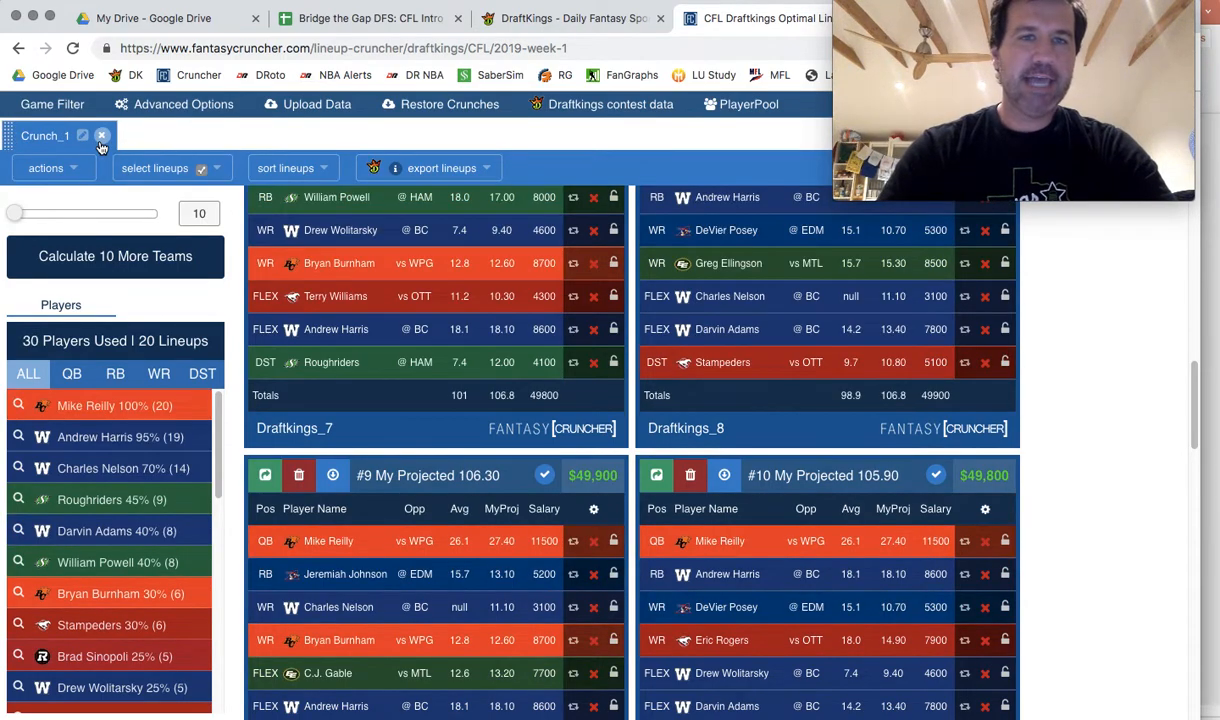
pyautogui.click(101, 136)
pyautogui.click(53, 349)
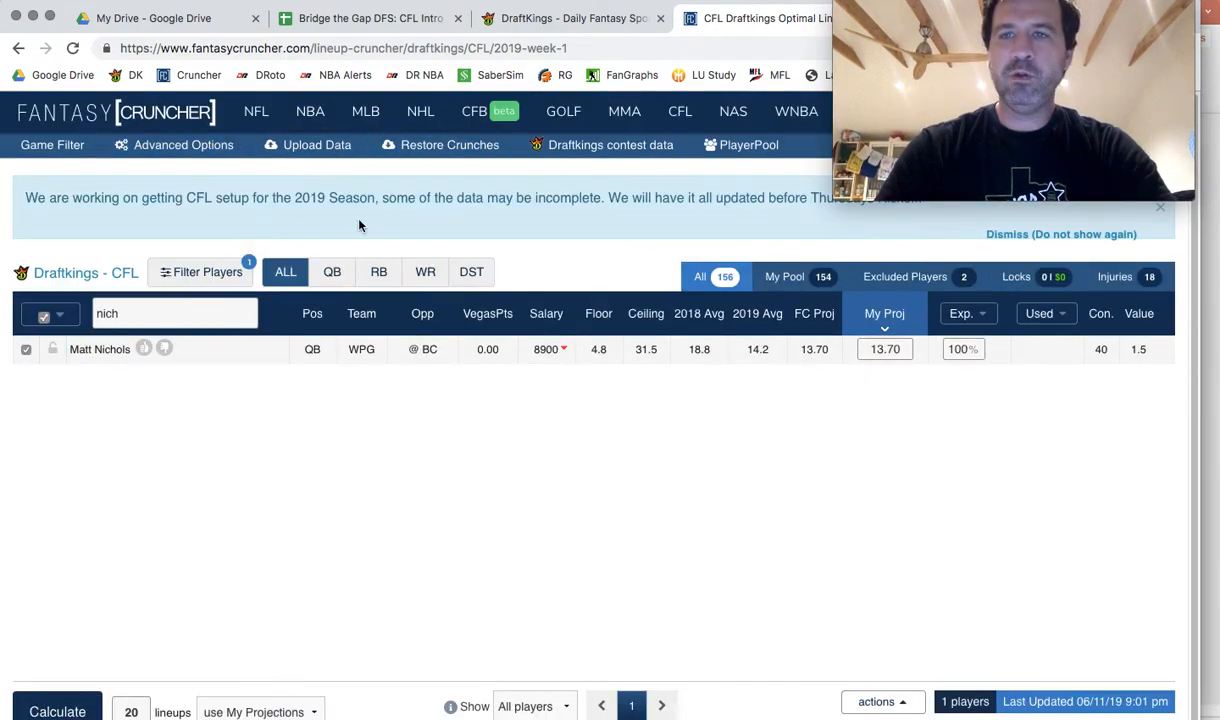
# Disable all player groups and add a rule stacking the QB with at least 2 RB/WR players from the same team
pyautogui.click(185, 146)
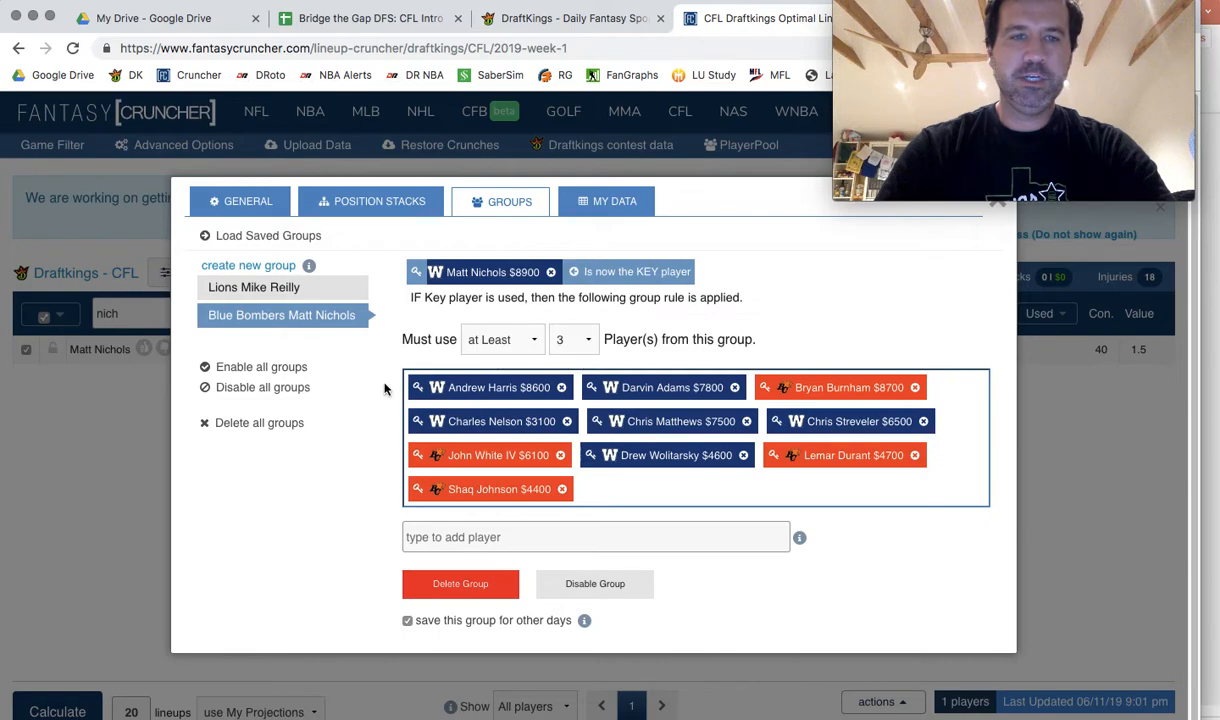
pyautogui.click(276, 390)
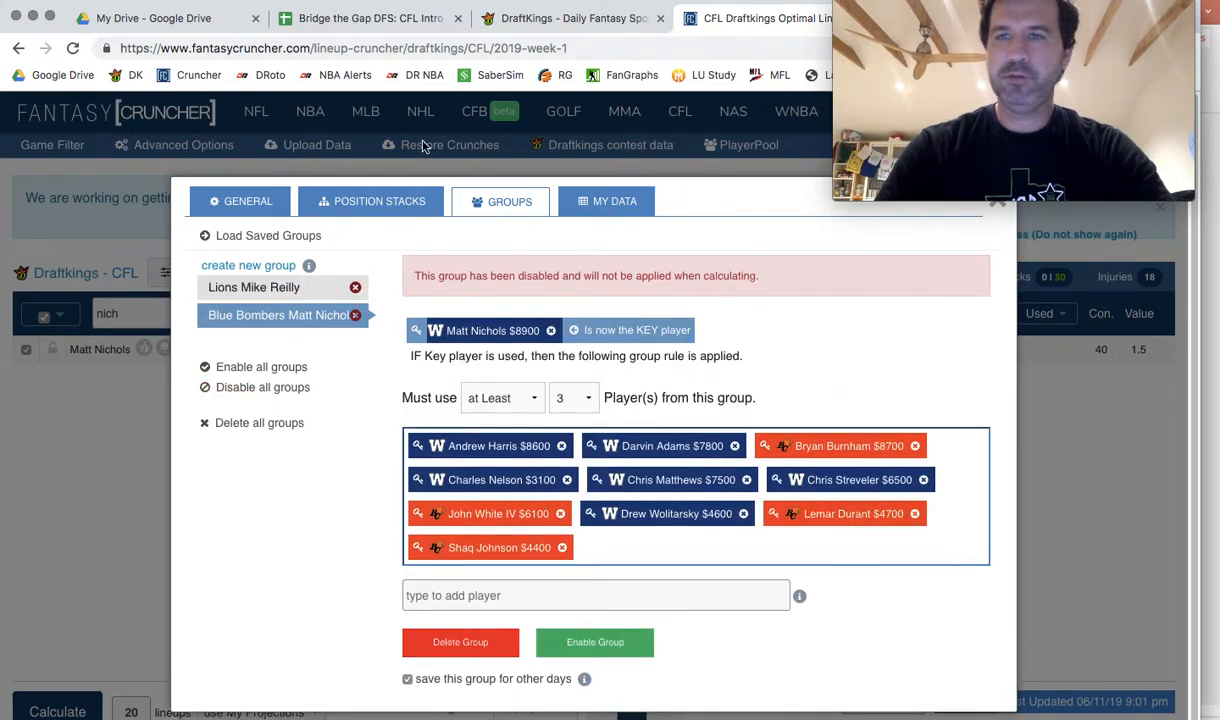
pyautogui.click(396, 219)
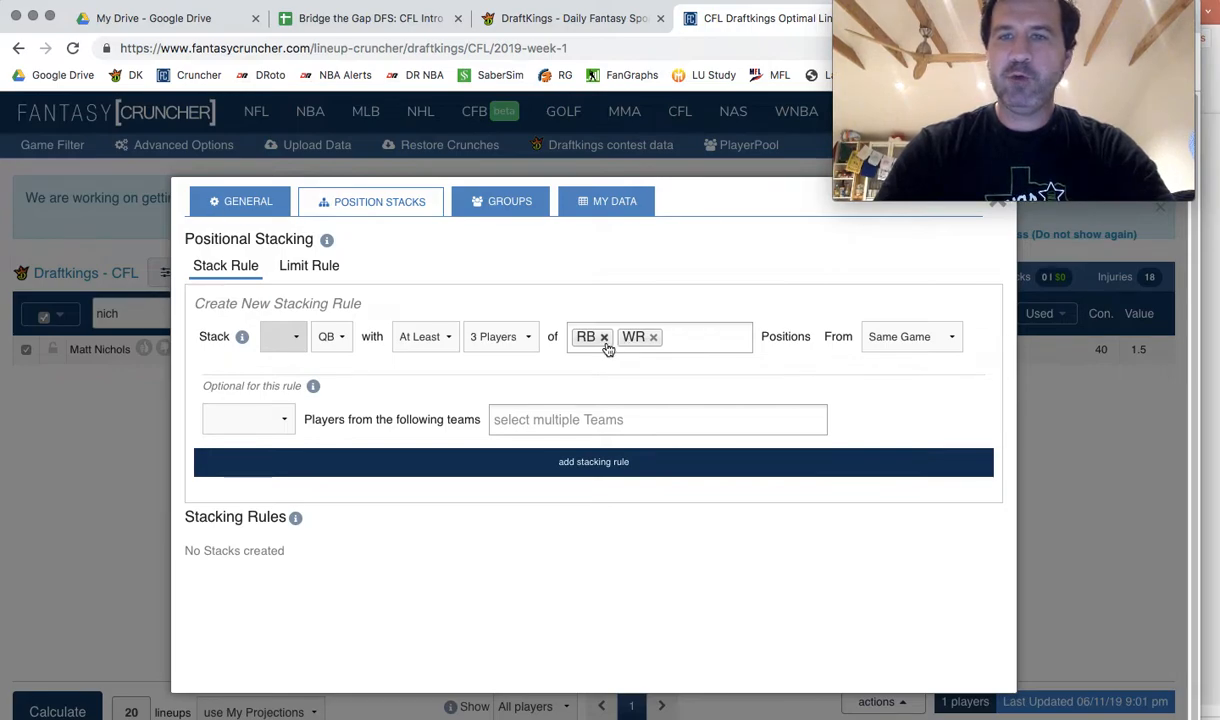
pyautogui.click(935, 340)
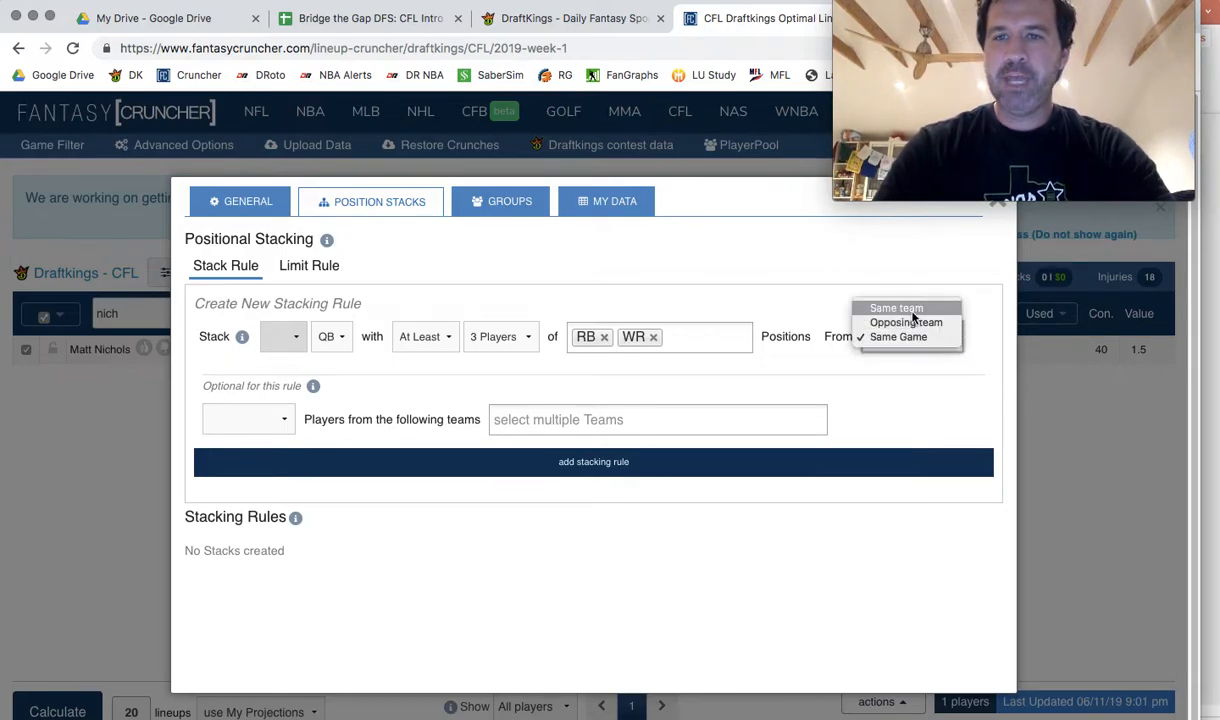
pyautogui.click(912, 309)
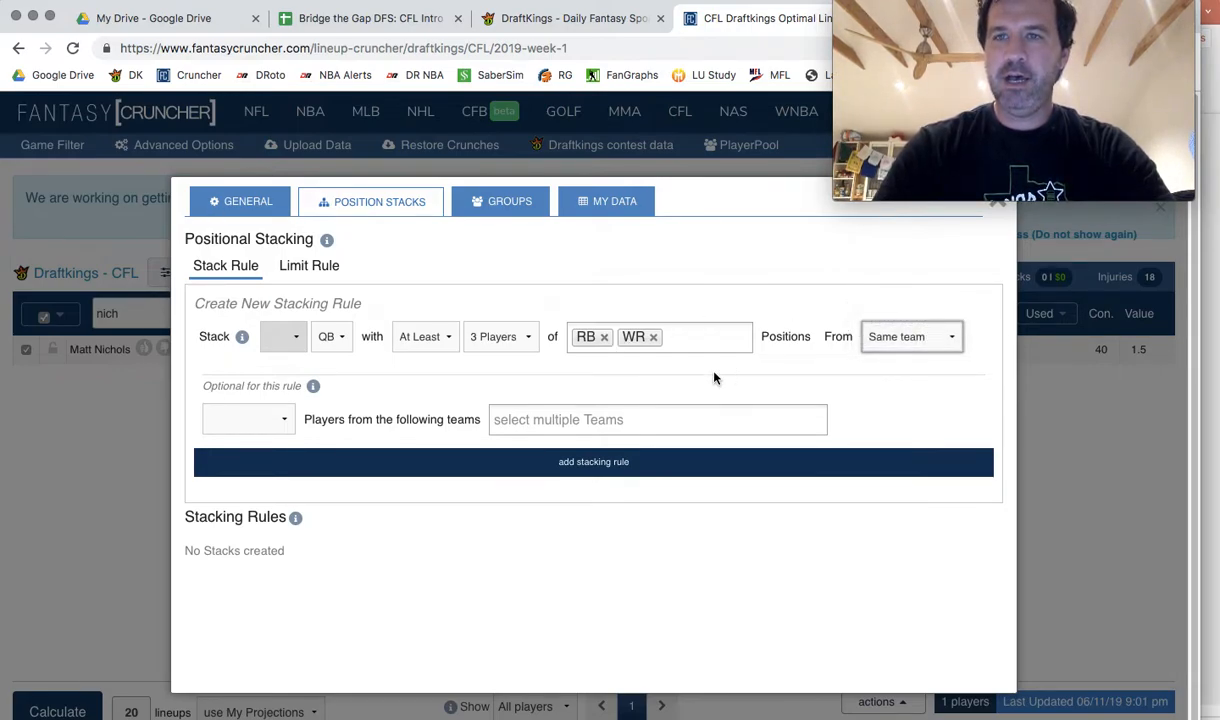
pyautogui.click(523, 340)
pyautogui.click(495, 322)
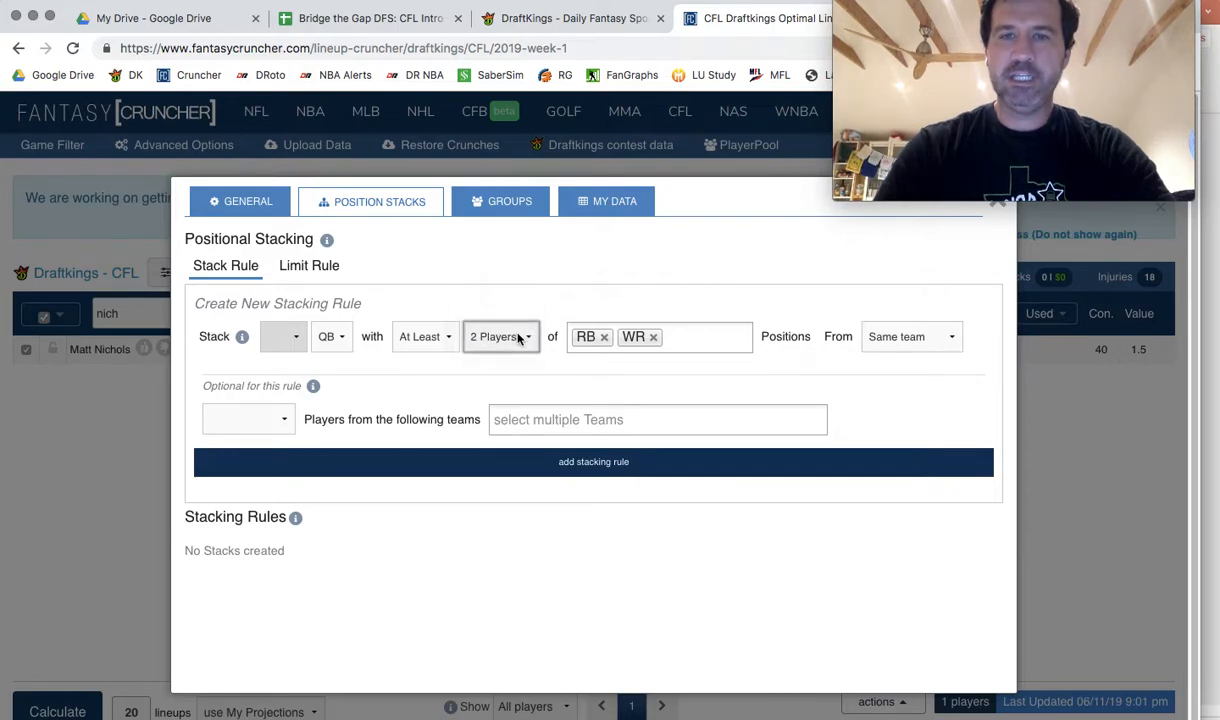
pyautogui.click(564, 470)
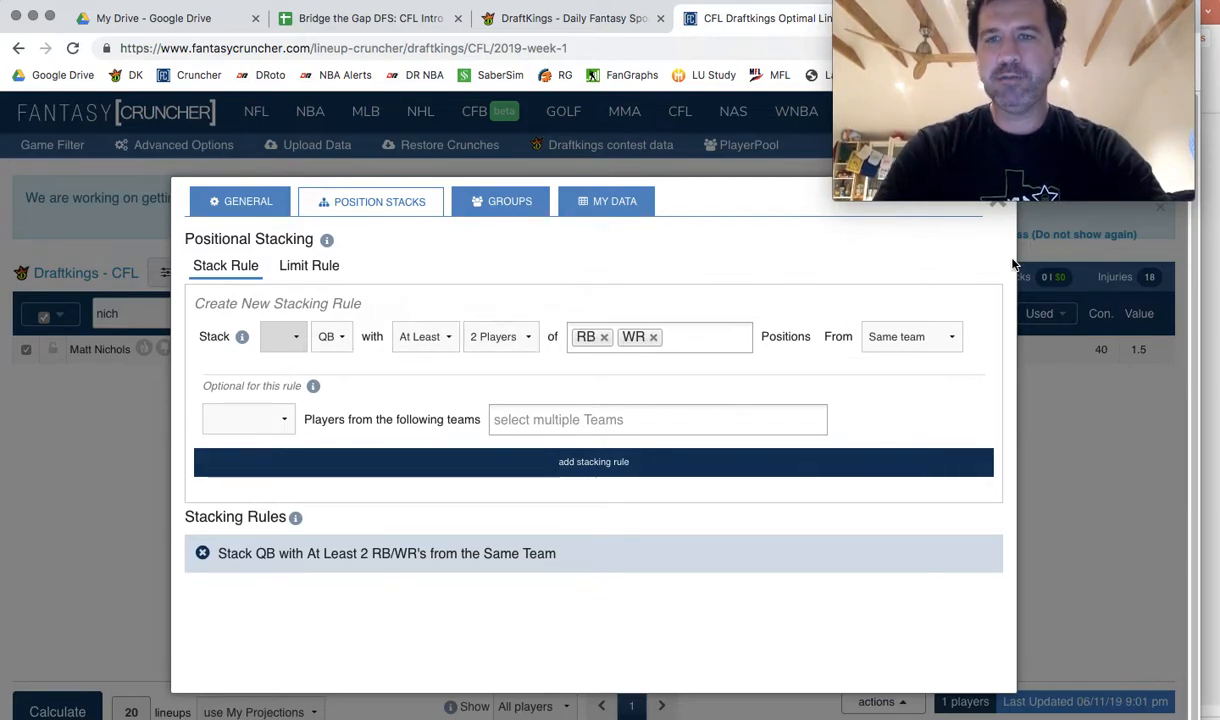
pyautogui.click(1001, 213)
# Search for reil, lock Mike Reilly, and calculate and review 20 lineups under the QB stacking rule
pyautogui.doubleClick(106, 313)
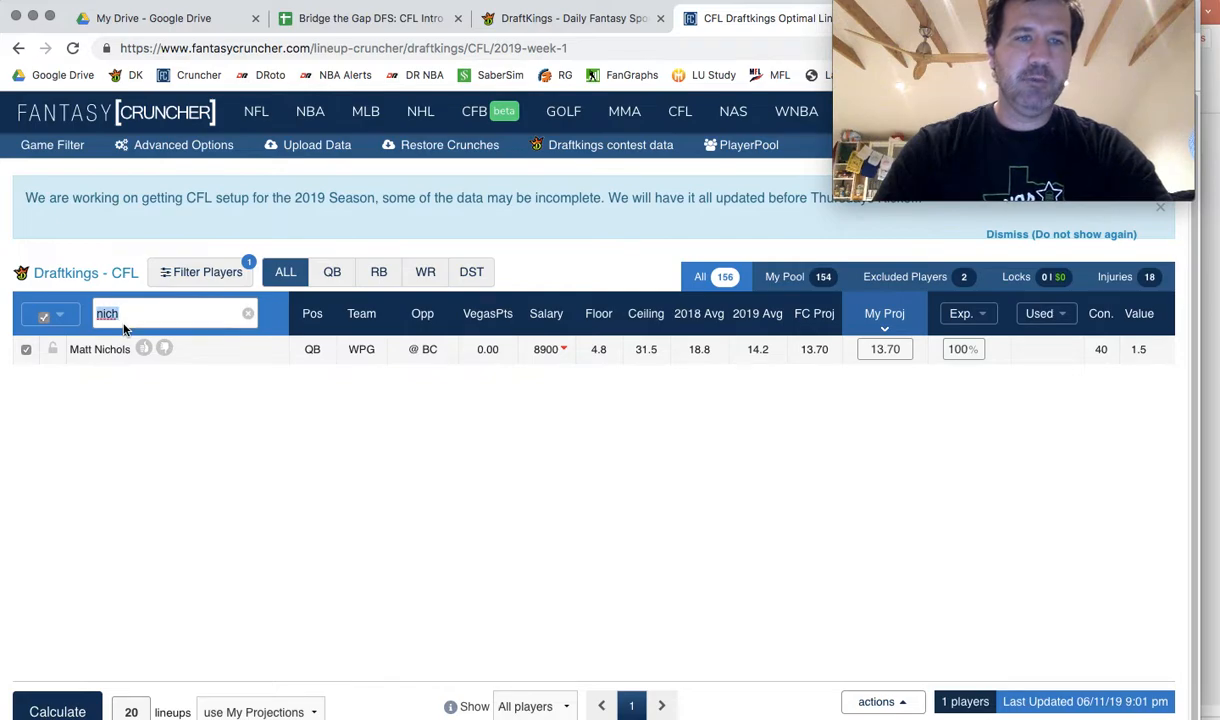
pyautogui.write('reil')
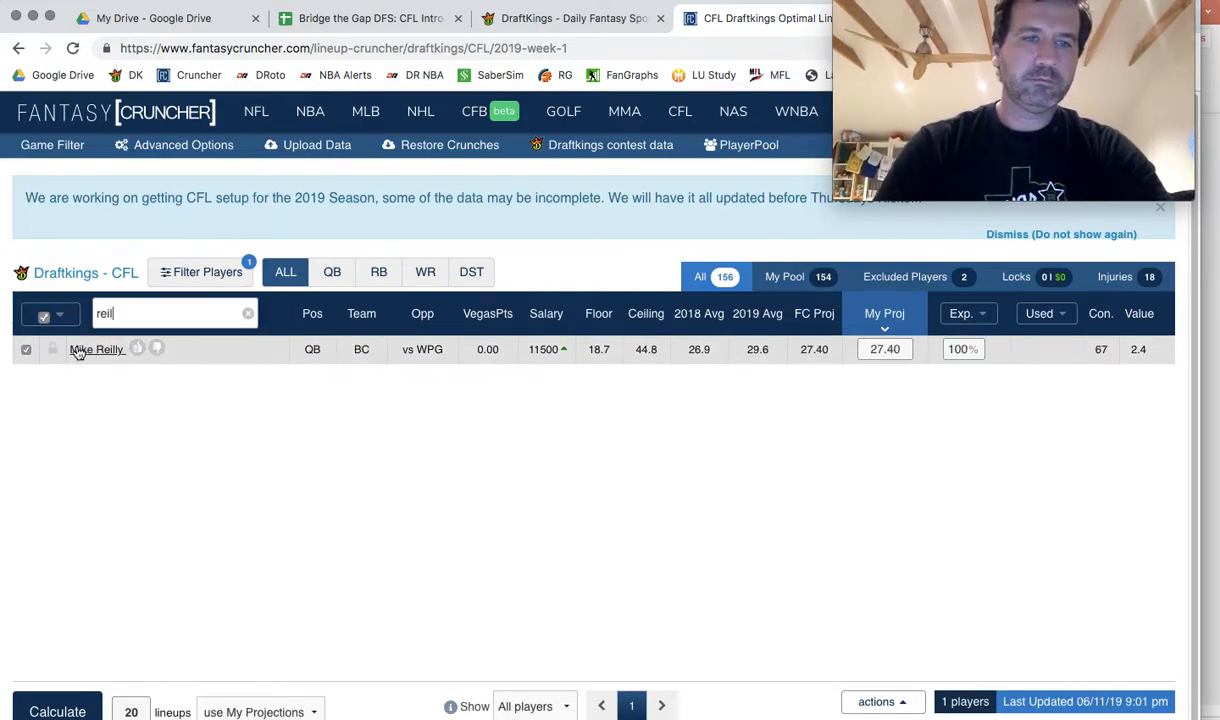
pyautogui.click(53, 349)
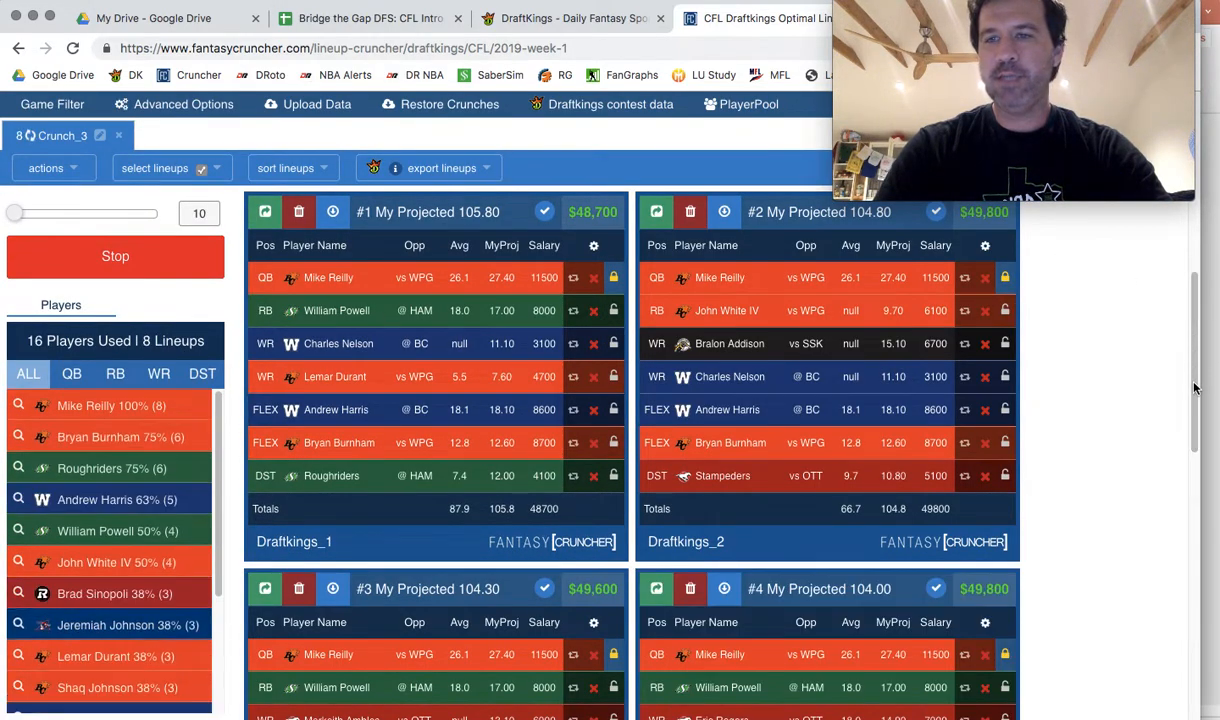
pyautogui.moveTo(1194, 369); pyautogui.dragTo(1194, 455)
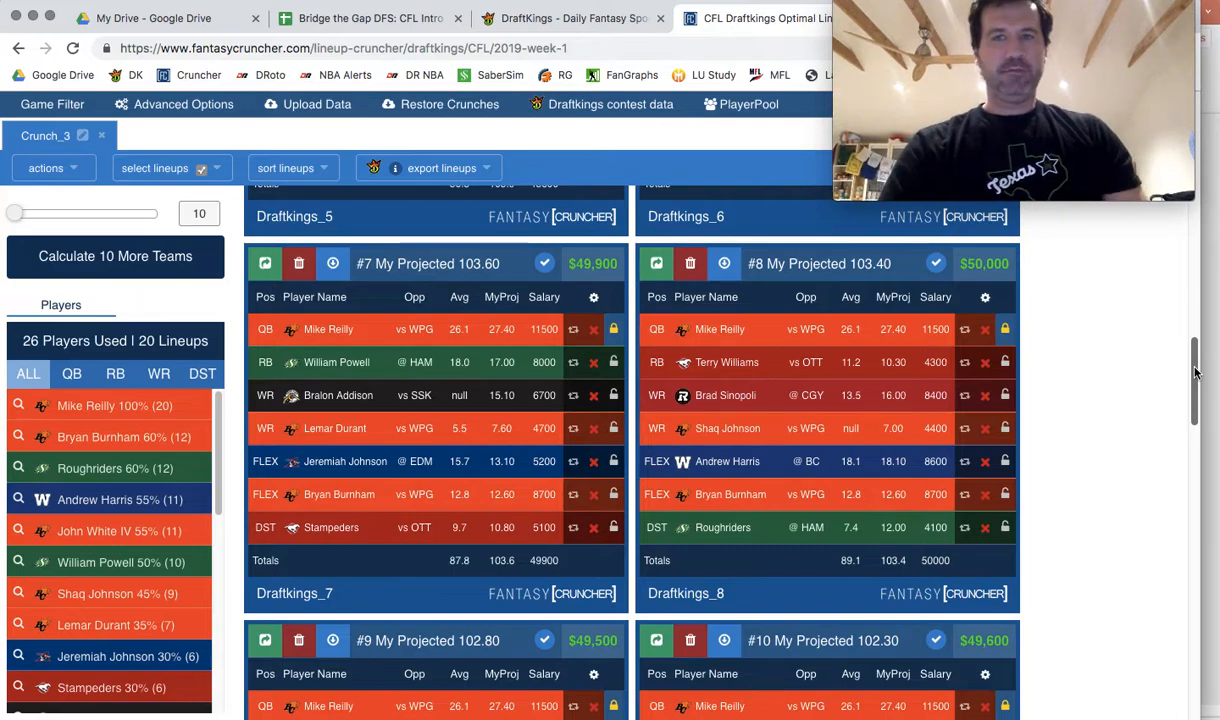
# Review the game filter, the position stacking rule and the disabled player groups in the advanced options
pyautogui.click(51, 110)
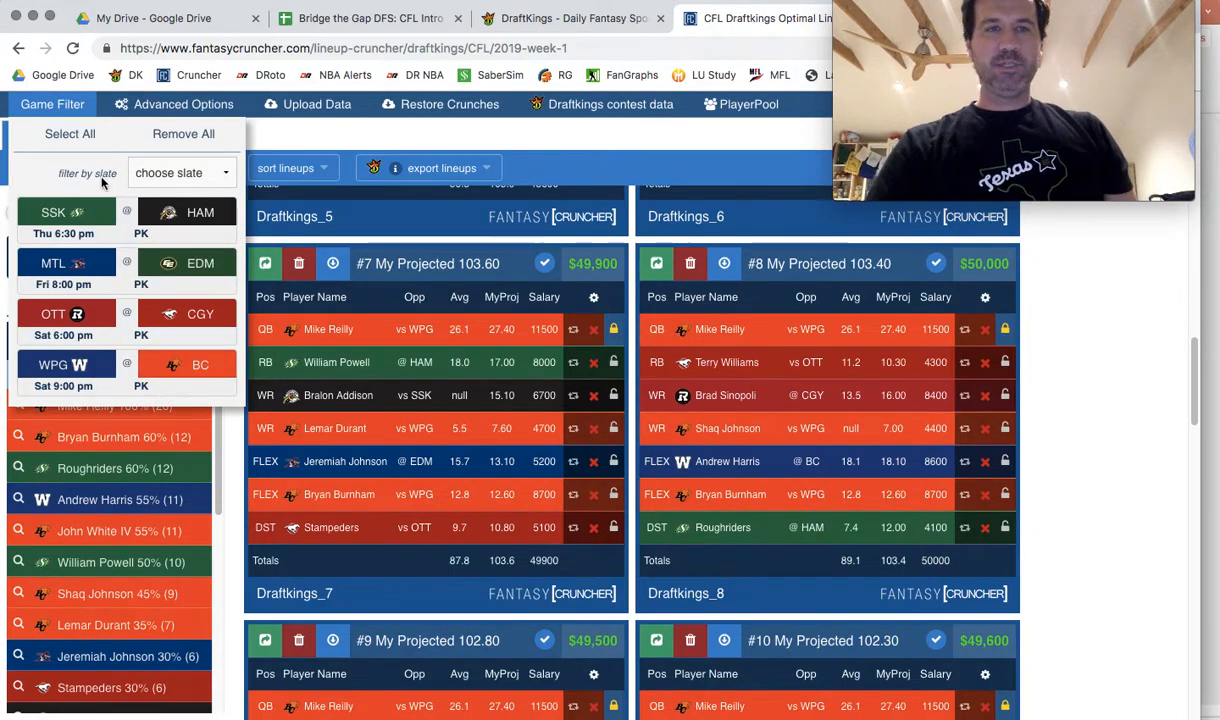
pyautogui.moveTo(36, 117)
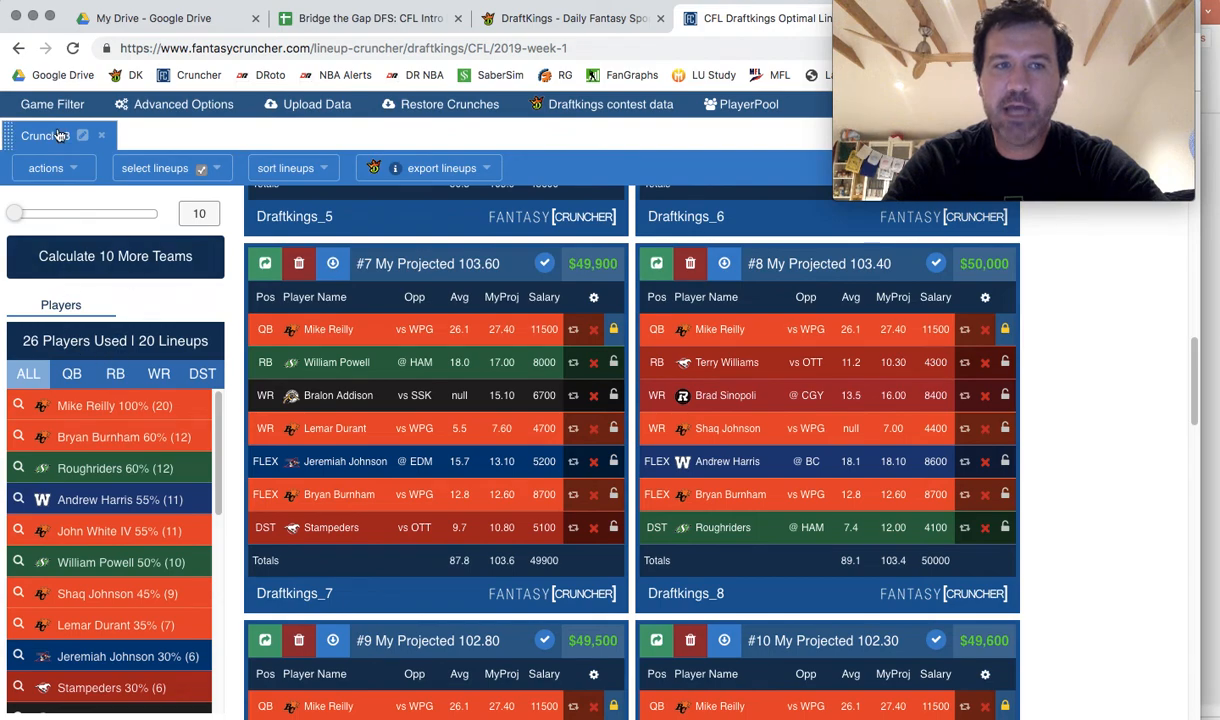
pyautogui.click(70, 113)
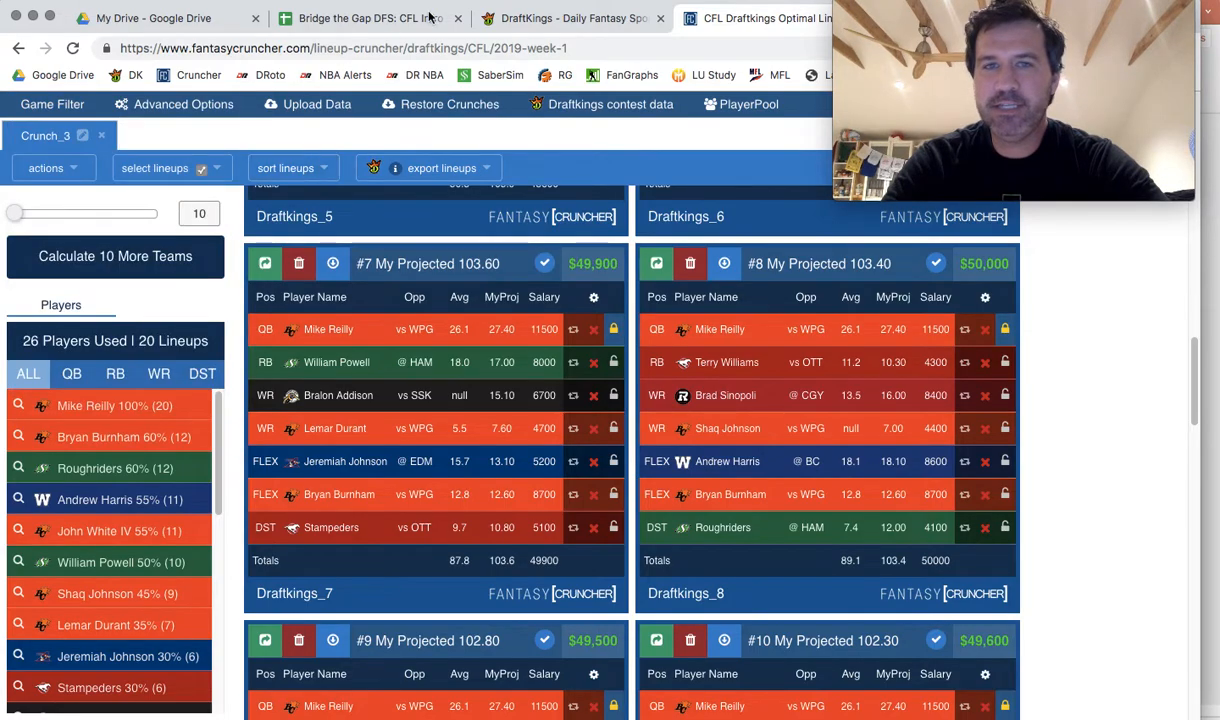
pyautogui.click(152, 108)
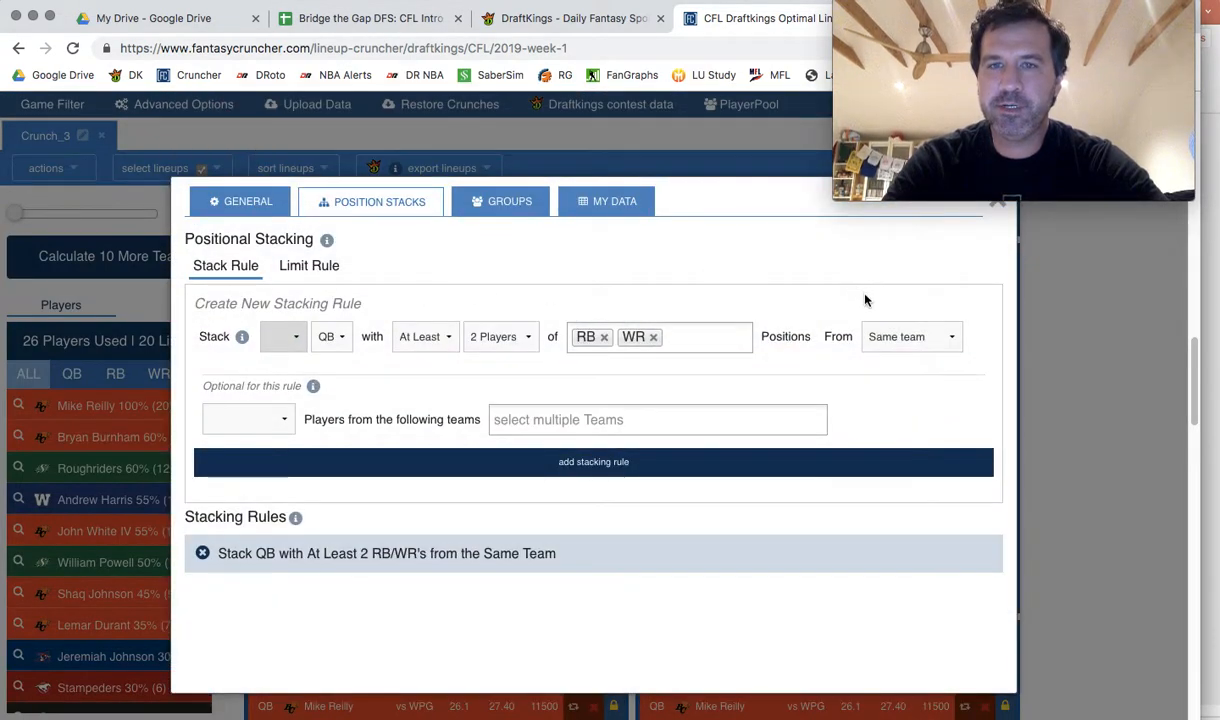
pyautogui.click(1004, 211)
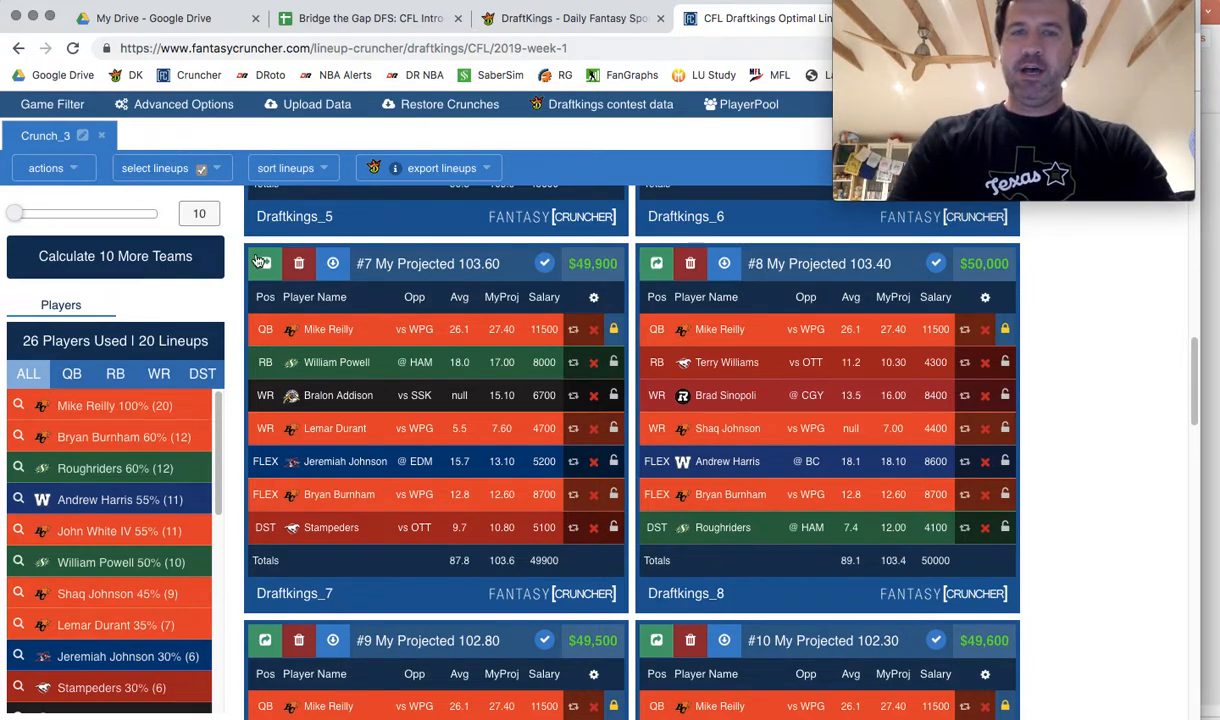
pyautogui.click(160, 108)
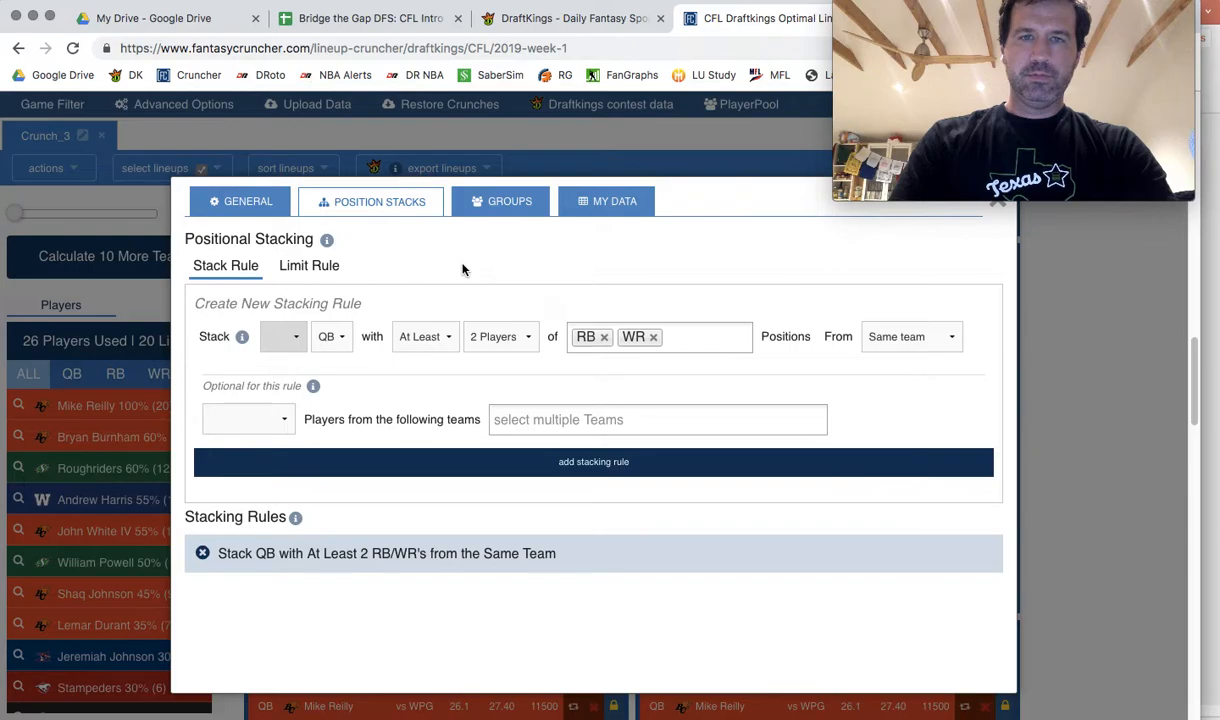
pyautogui.click(481, 218)
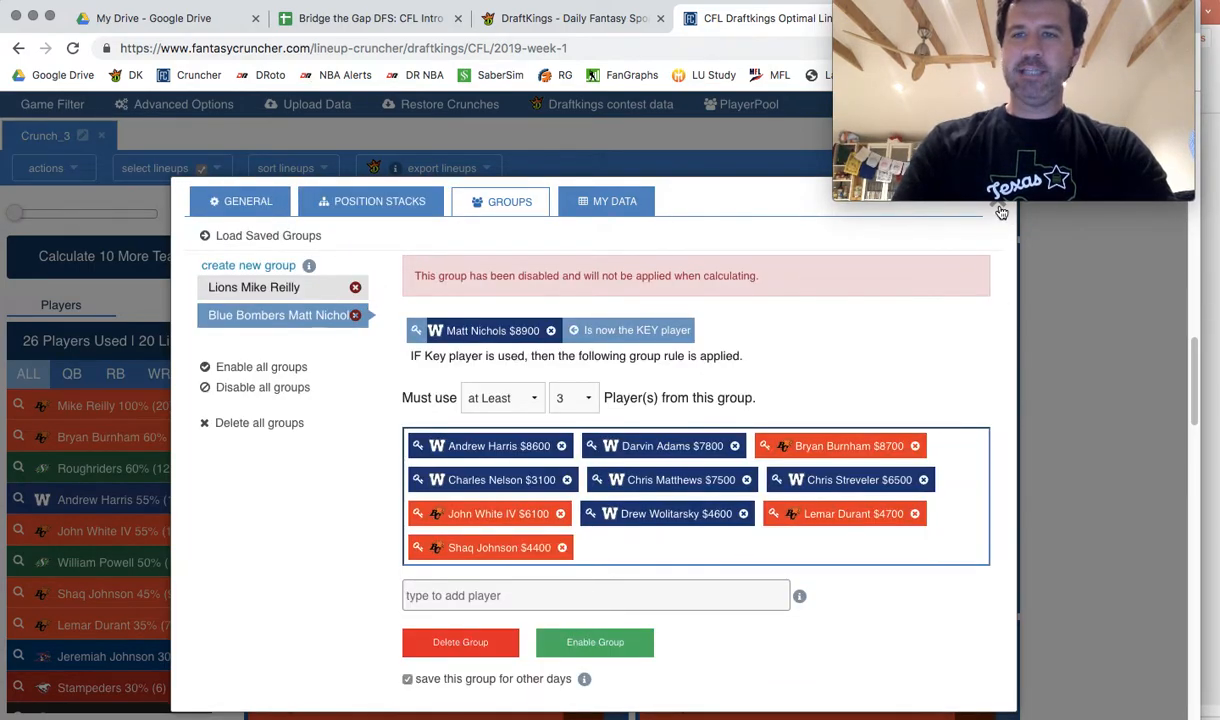
pyautogui.click(1001, 213)
# Close the Crunch_3 lineup set and unlock Mike Reilly
pyautogui.click(101, 136)
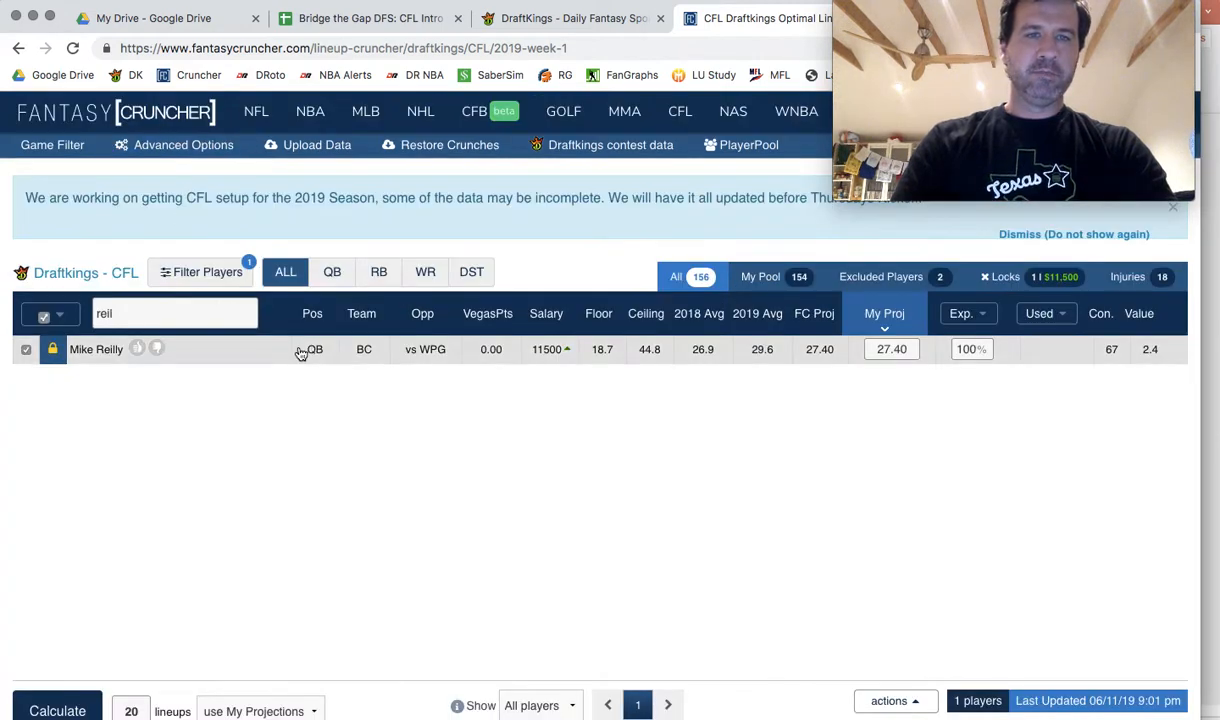
pyautogui.click(142, 320)
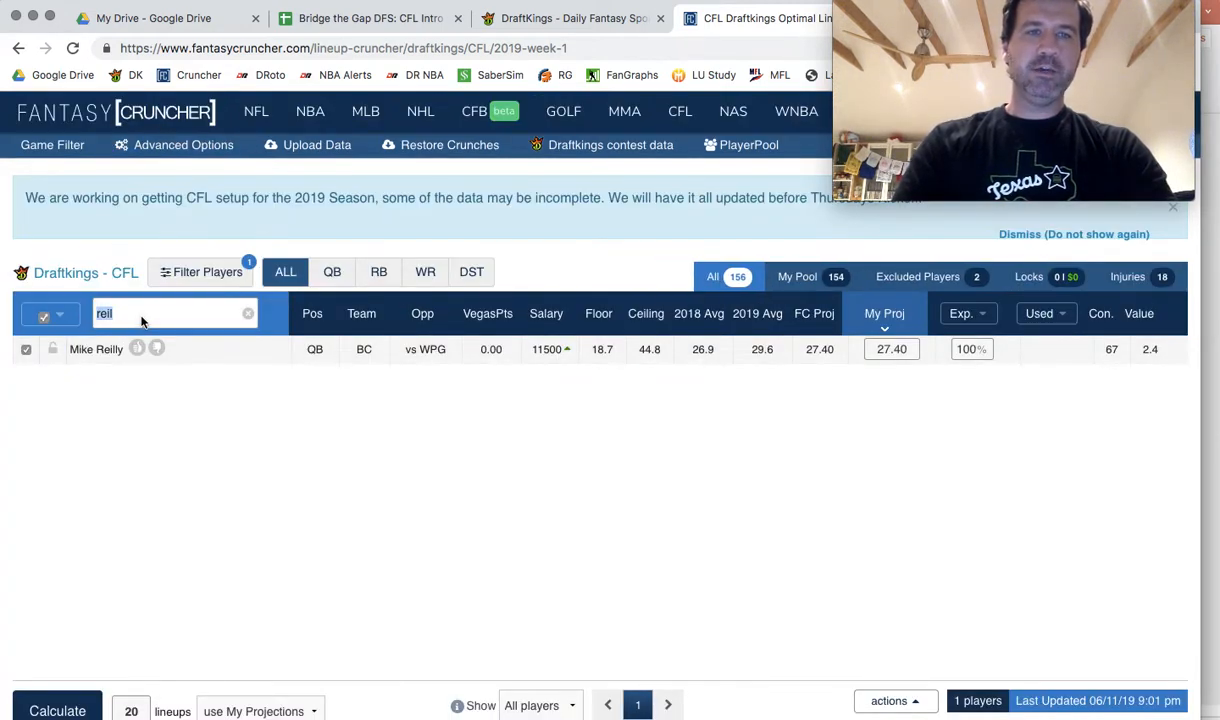
# Search the player list for ban and for bra to look for Brandon Banks
pyautogui.write('ban')
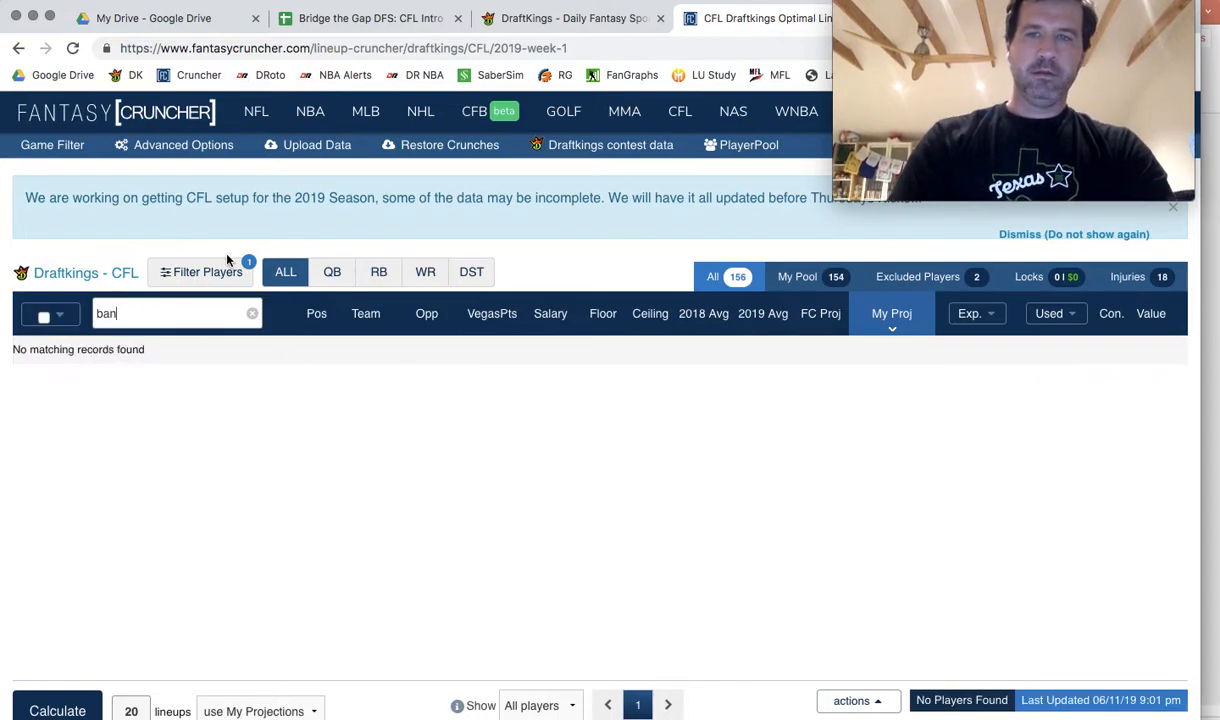
pyautogui.press('BackSpace')
pyautogui.press('BackSpace')
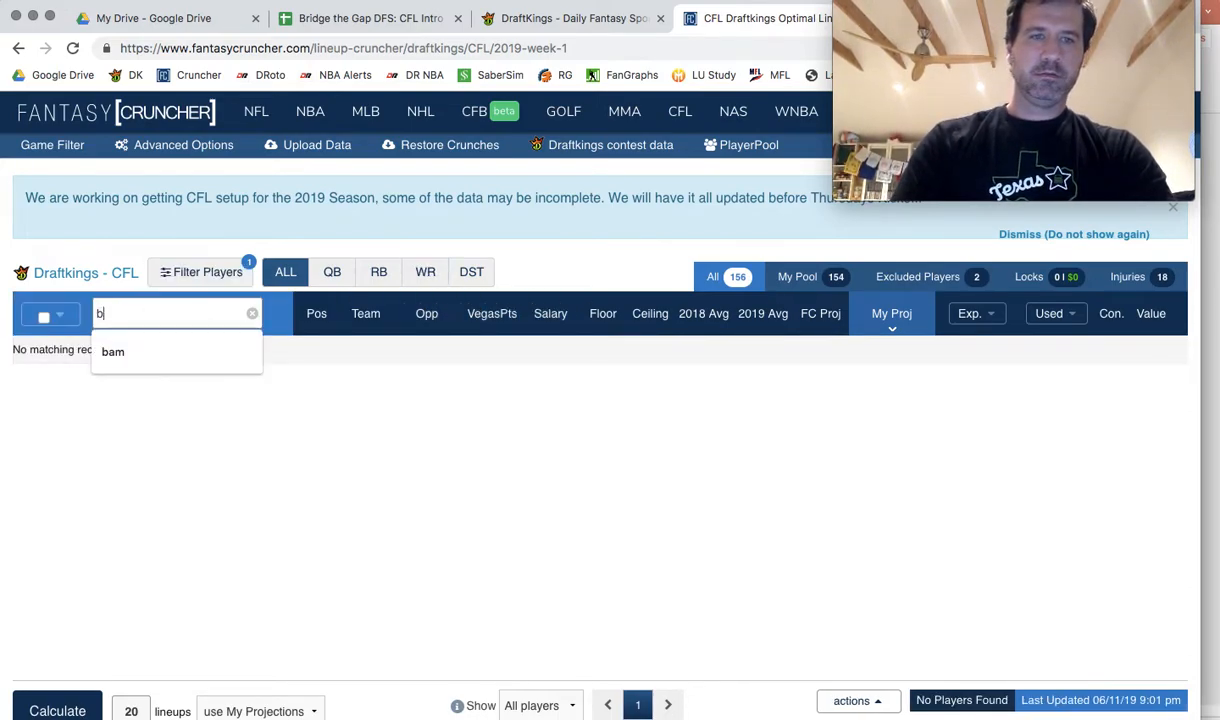
pyautogui.write('ra')
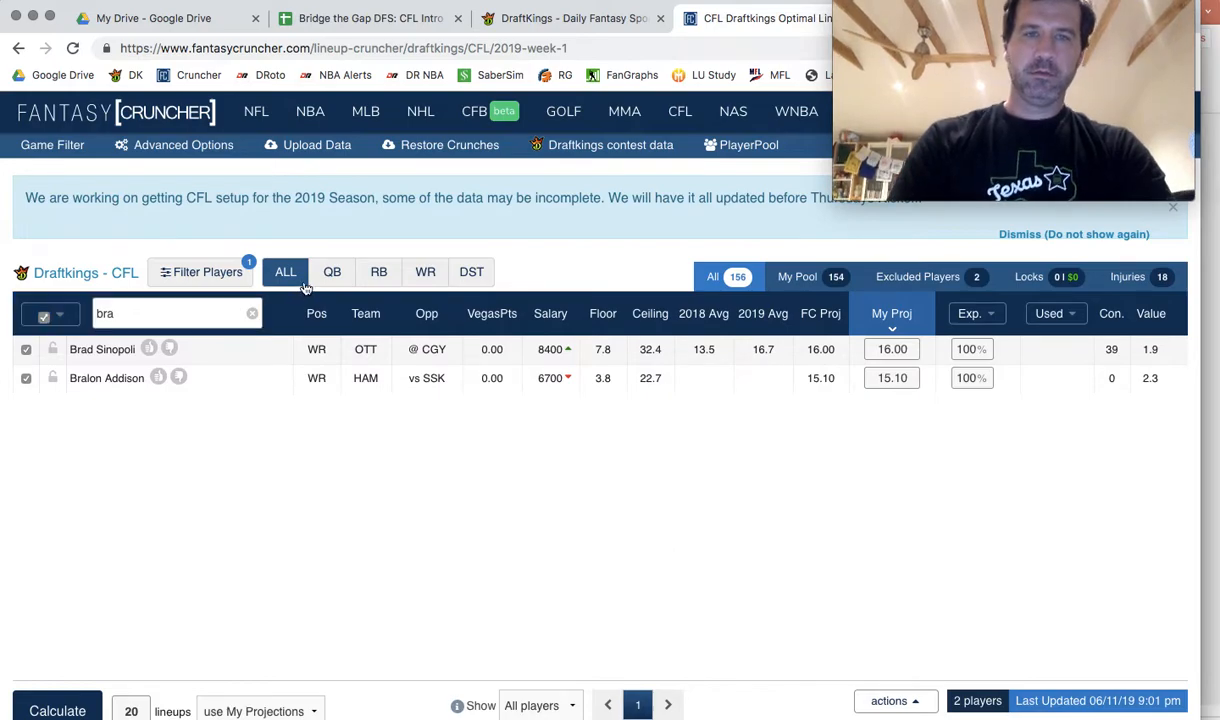
# Display the excluded players and lower the Projected Score filter's minimum to 0
pyautogui.click(905, 284)
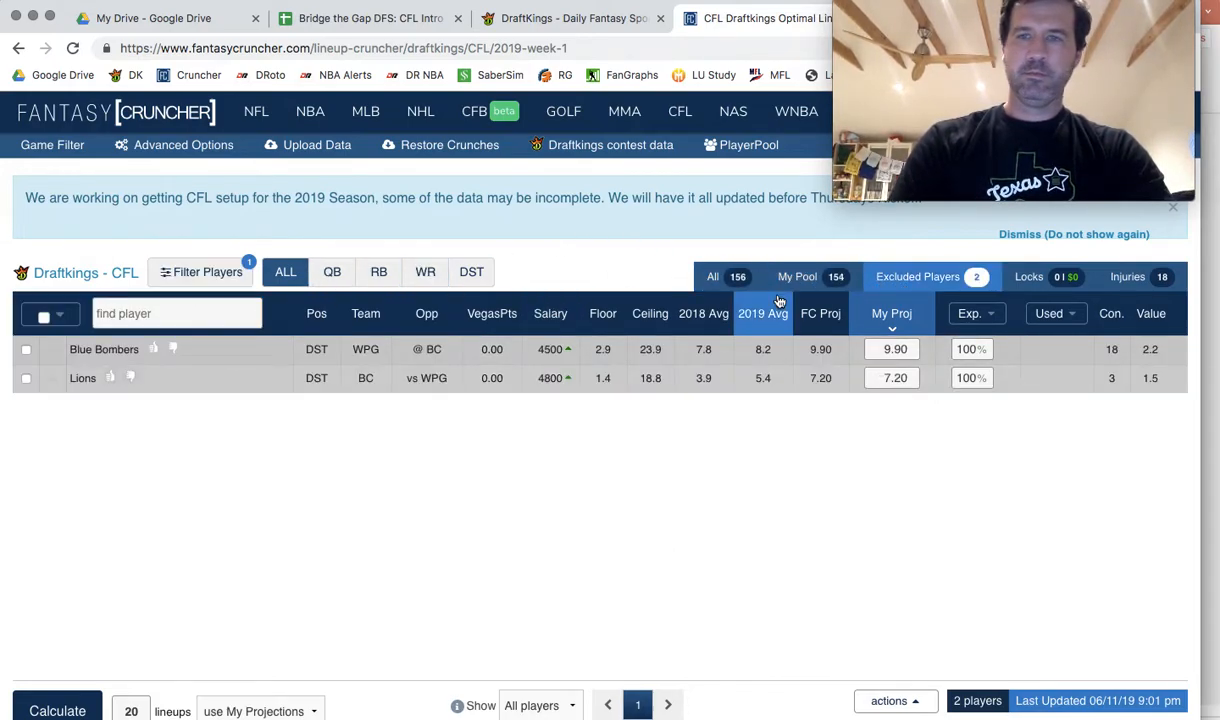
pyautogui.click(236, 284)
pyautogui.moveTo(224, 328); pyautogui.dragTo(170, 329)
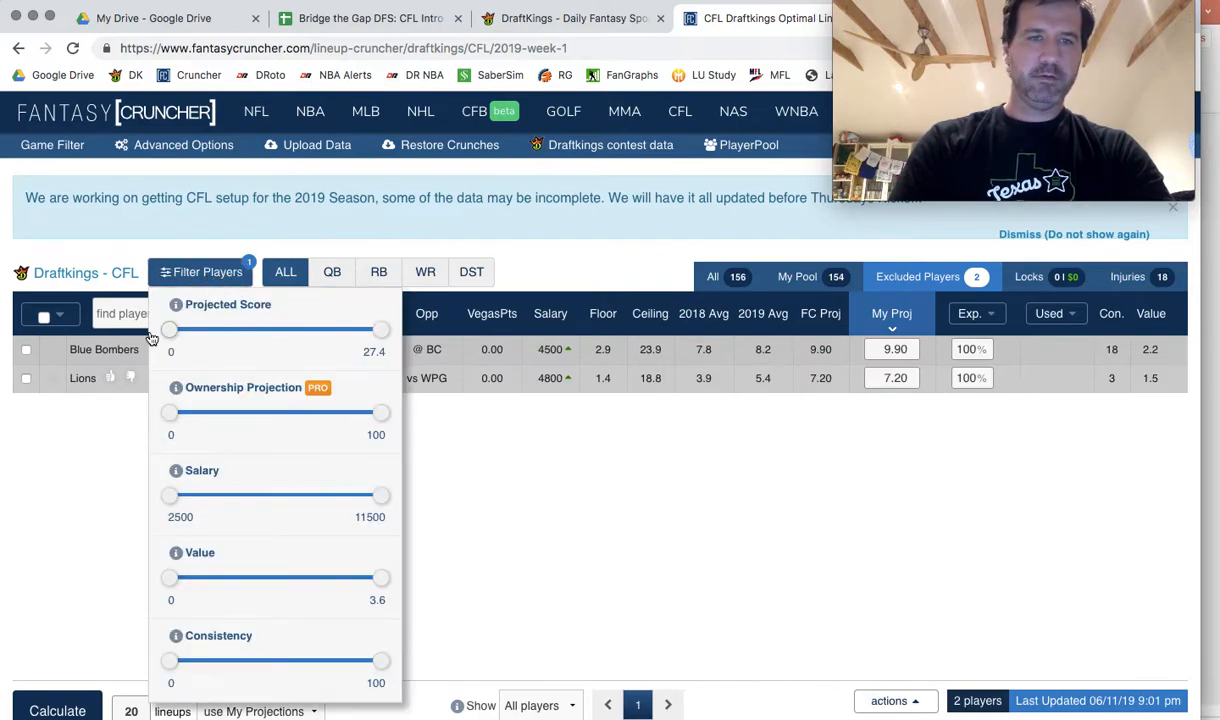
pyautogui.click(547, 259)
# Search the excluded players for banks, clear the search and return to the list of all players
pyautogui.click(190, 322)
pyautogui.write('banks')
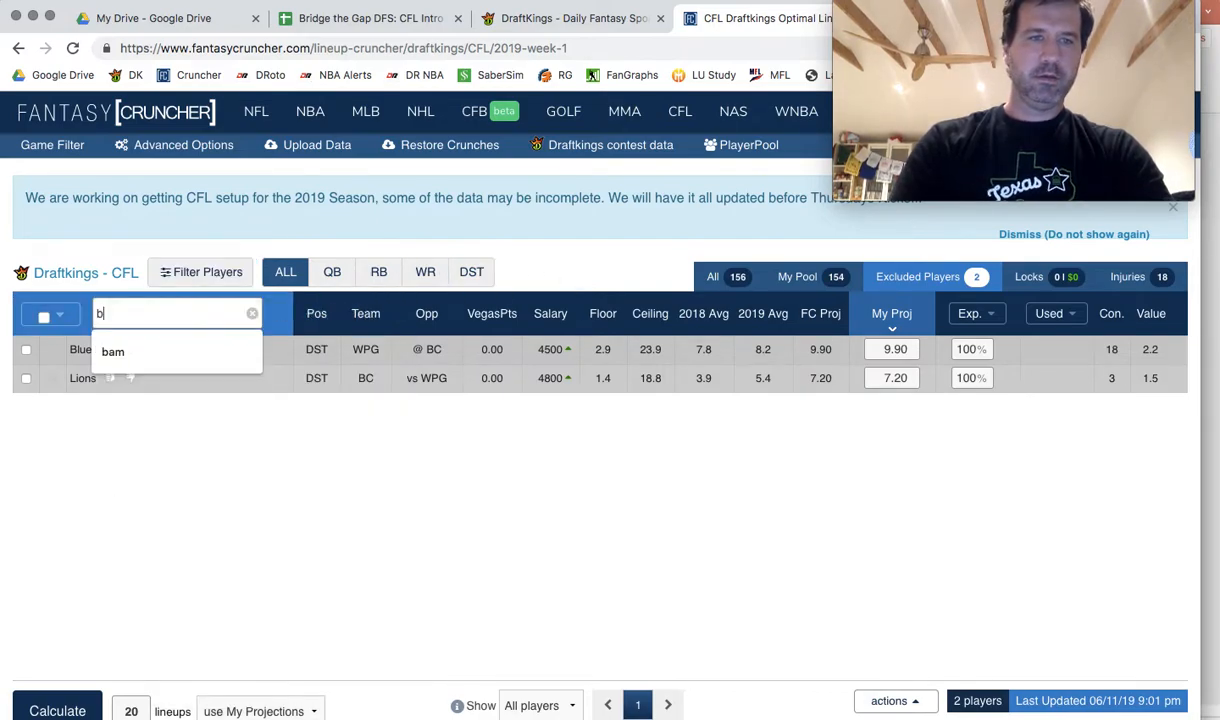
pyautogui.press('BackSpace')
pyautogui.press('BackSpace')
pyautogui.press('BackSpace')
pyautogui.press('BackSpace')
pyautogui.press('BackSpace')
pyautogui.click(716, 277)
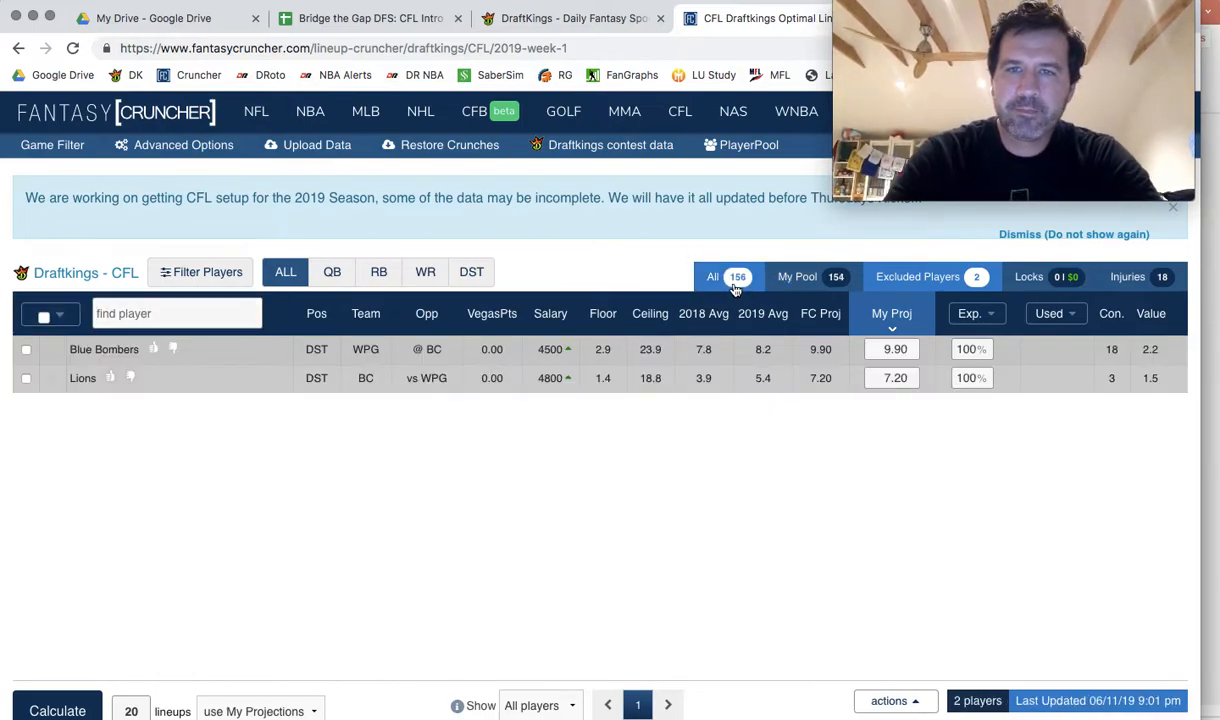
# Search all players for bran and exclude Brandon Rutley and Brandon Urciuoli from the player pool
pyautogui.click(152, 315)
pyautogui.write('bran')
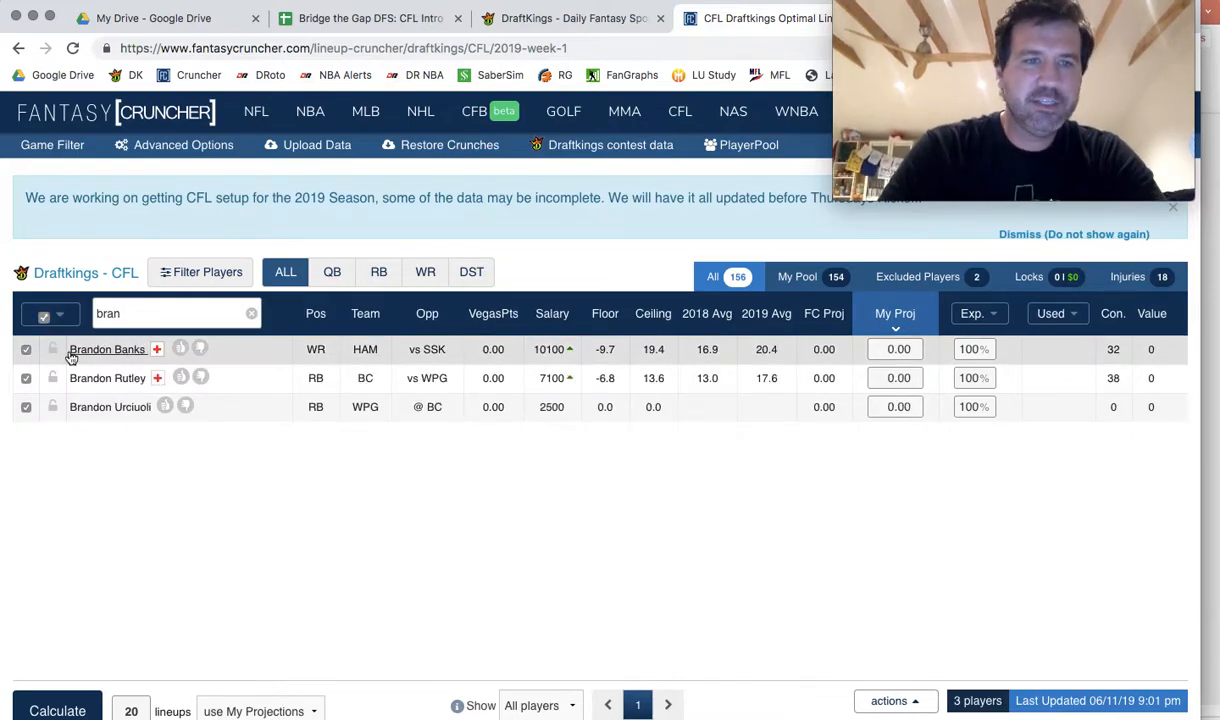
pyautogui.click(26, 378)
pyautogui.click(26, 407)
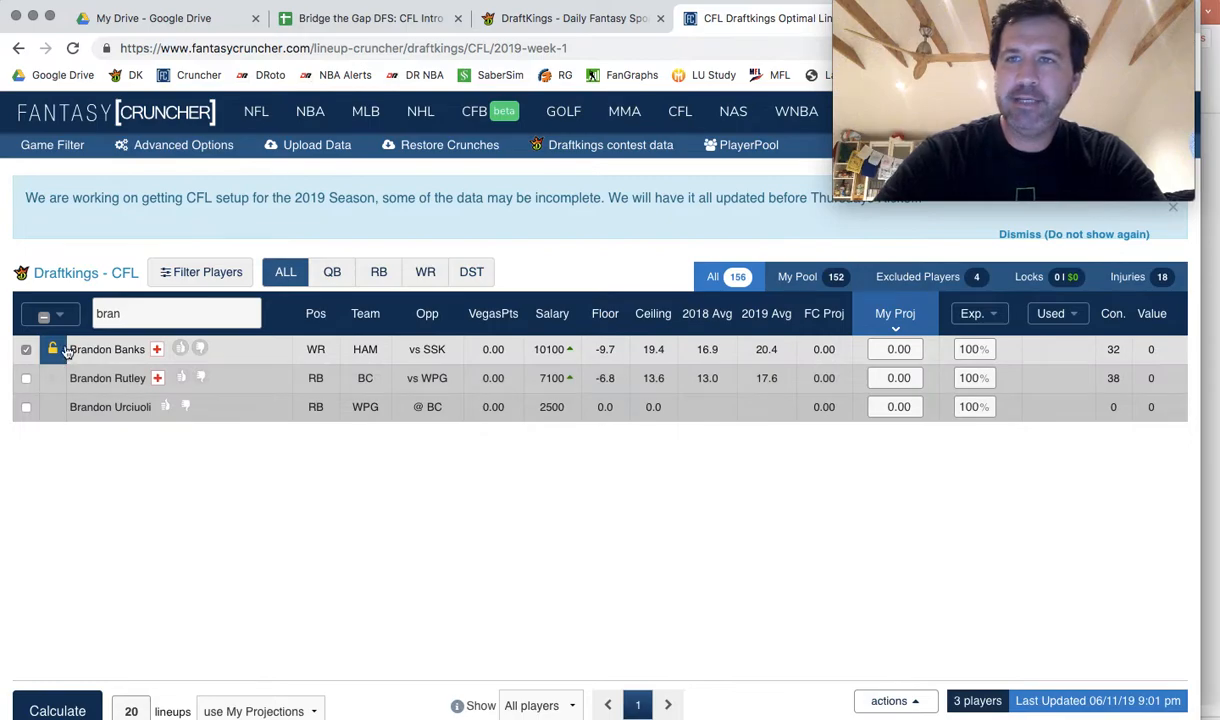
# Create a new player group from the selected Brandon Banks and make him its key player
pyautogui.click(65, 320)
pyautogui.moveTo(95, 428)
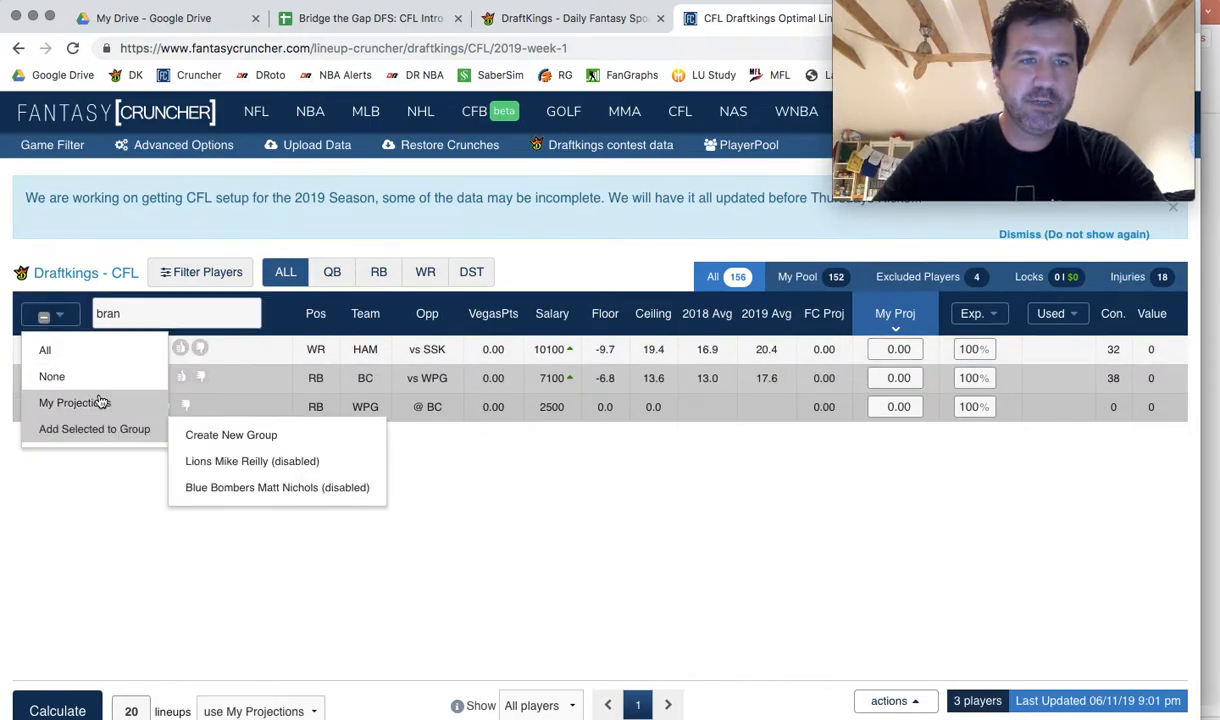
pyautogui.click(214, 433)
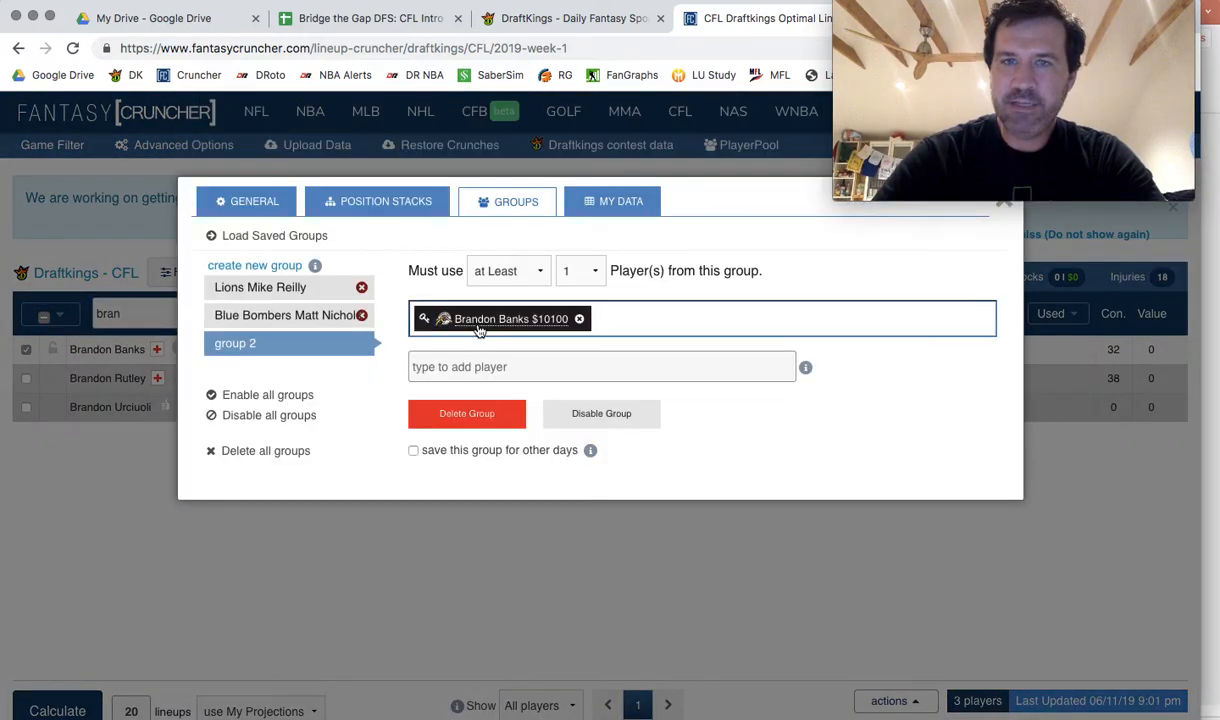
pyautogui.click(423, 318)
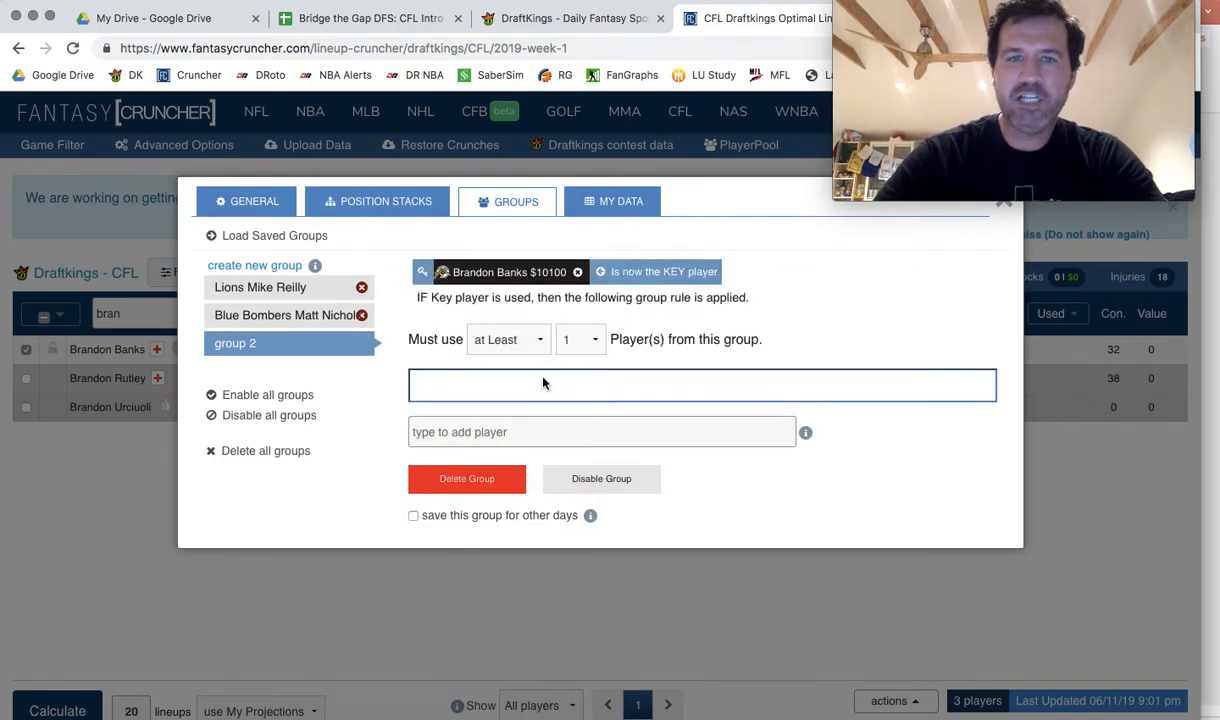
# Add the Tiger-Cats DST to the Brandon Banks group and save the group for other days
pyautogui.click(491, 432)
pyautogui.write('tiger')
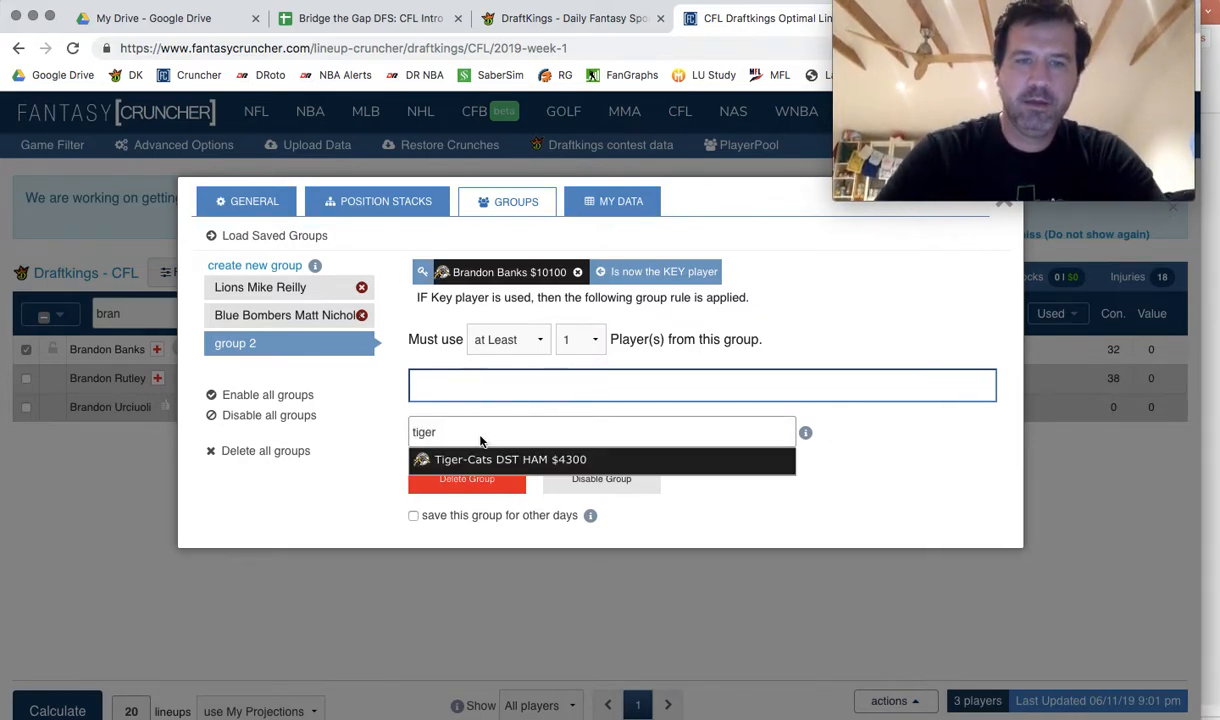
pyautogui.click(477, 459)
pyautogui.click(413, 520)
# Rename the new group as TigerCats Brandon Banks and close the advanced options
pyautogui.click(267, 345)
pyautogui.write('Tigers')
pyautogui.press('BackSpace')
pyautogui.press('Return')
pyautogui.write('Cats ')
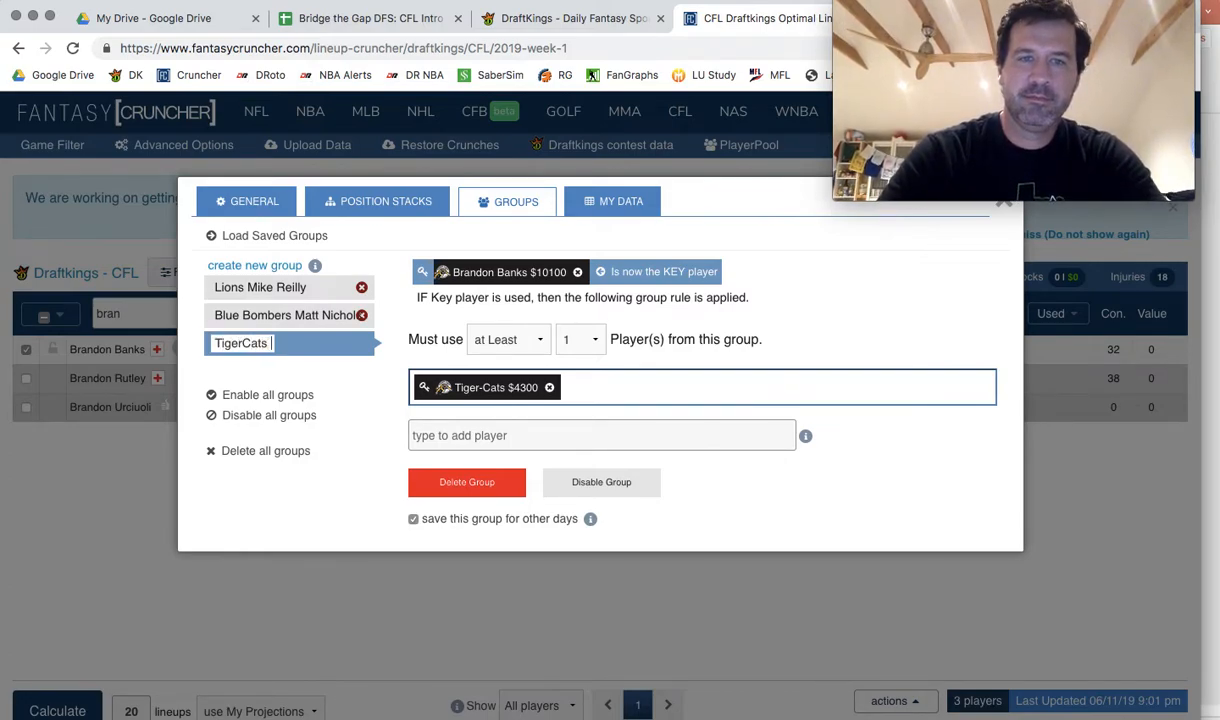
pyautogui.write('Brandon Banks')
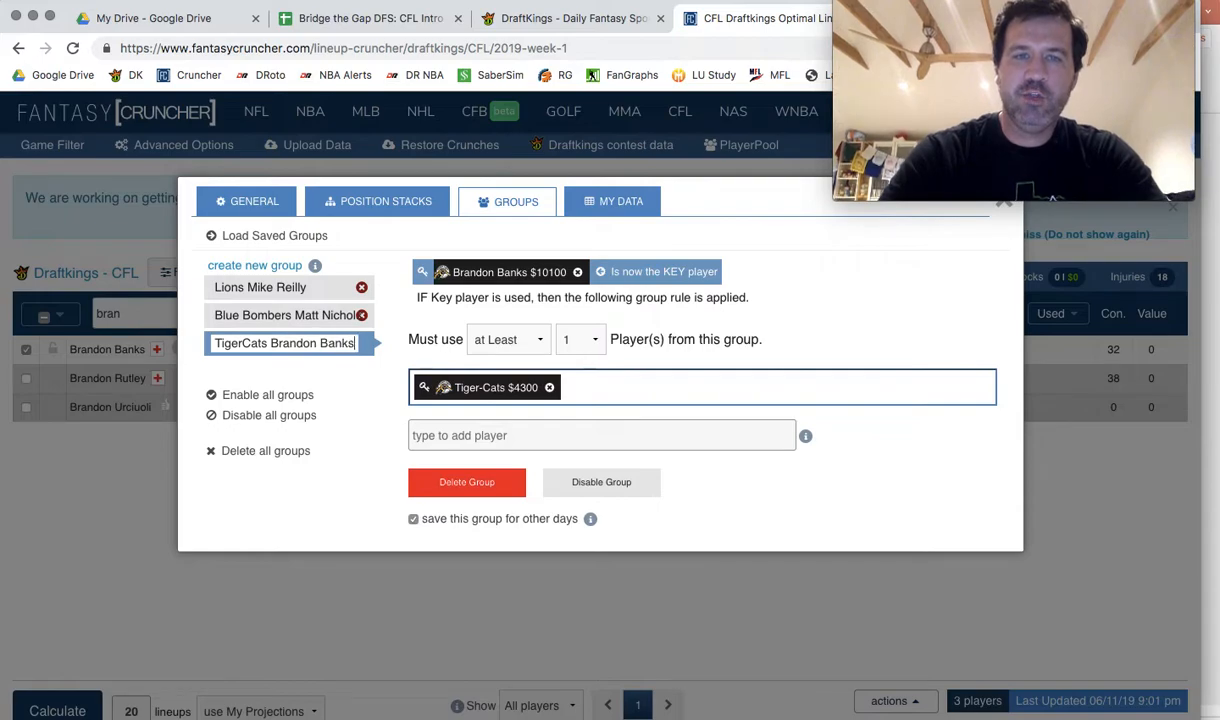
pyautogui.press('Return')
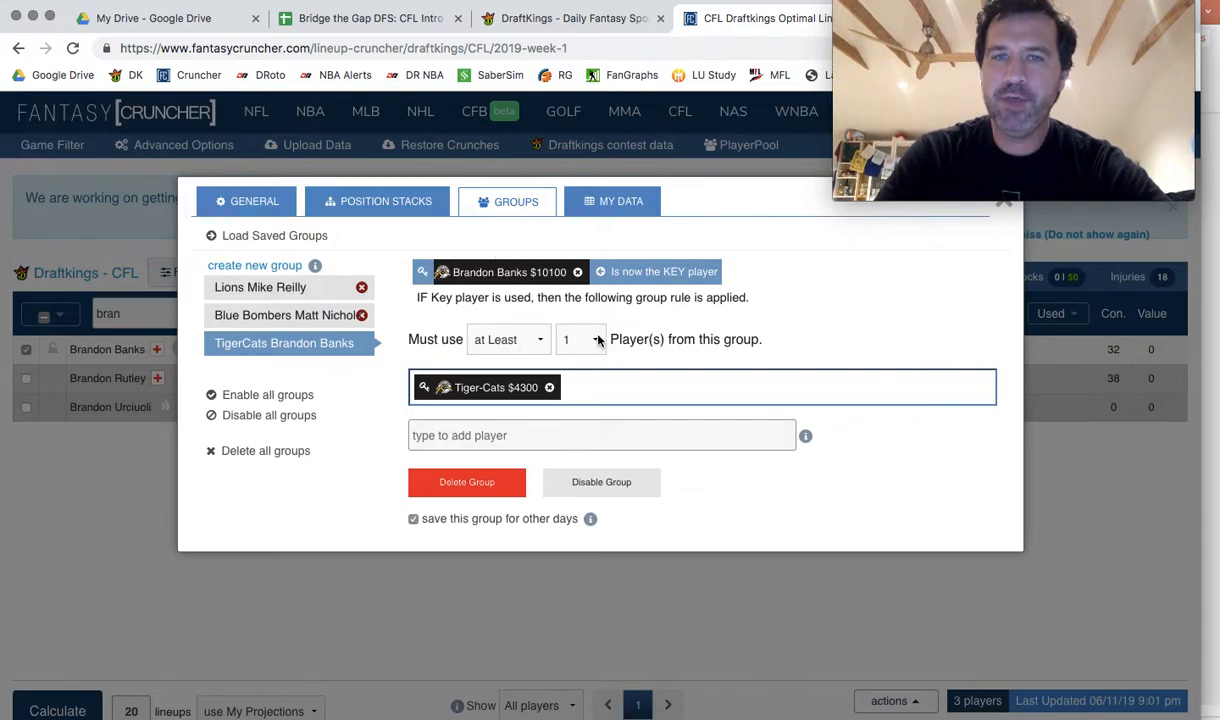
pyautogui.click(1004, 202)
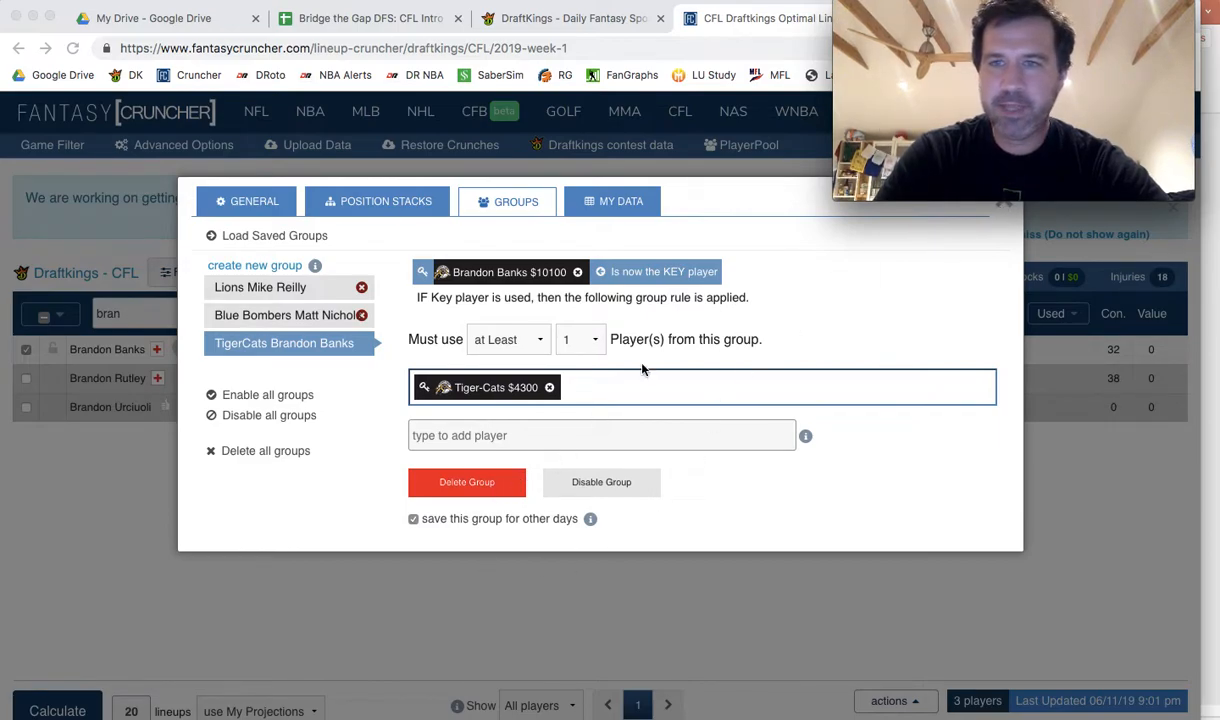
pyautogui.click(1004, 206)
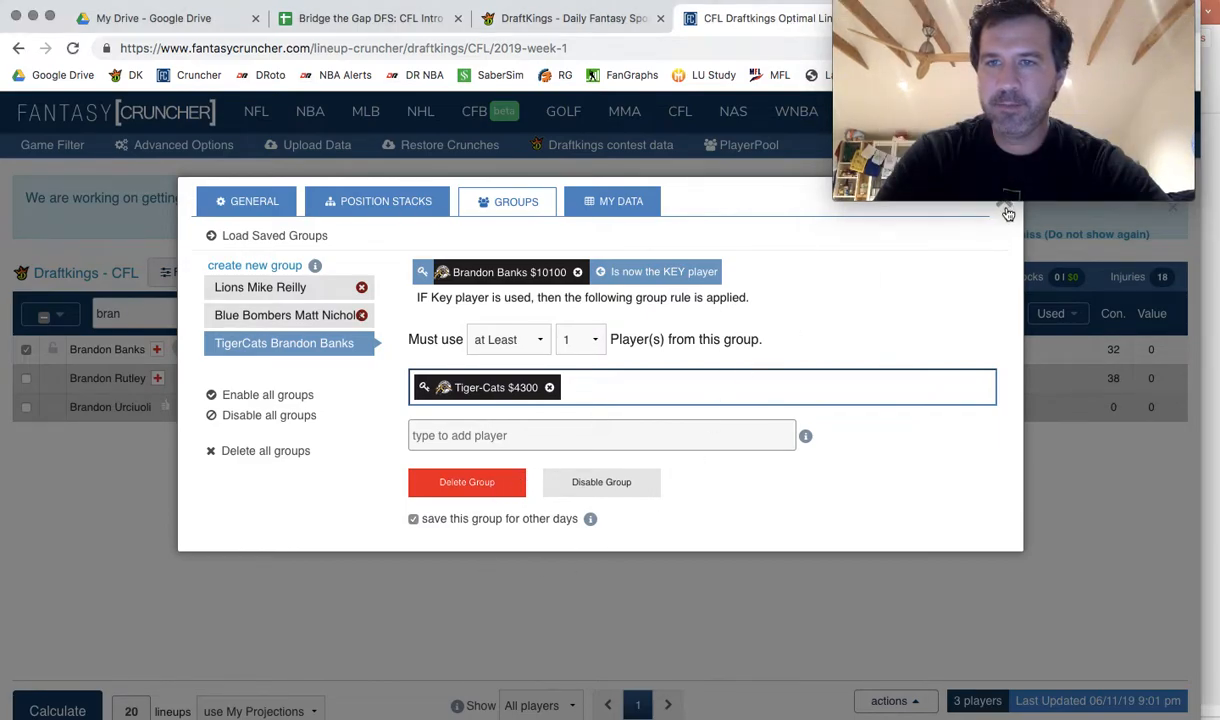
pyautogui.click(1008, 213)
# Lock Brandon Banks and Mike Reilly, and calculate 20 lineups using My Projections
pyautogui.click(53, 349)
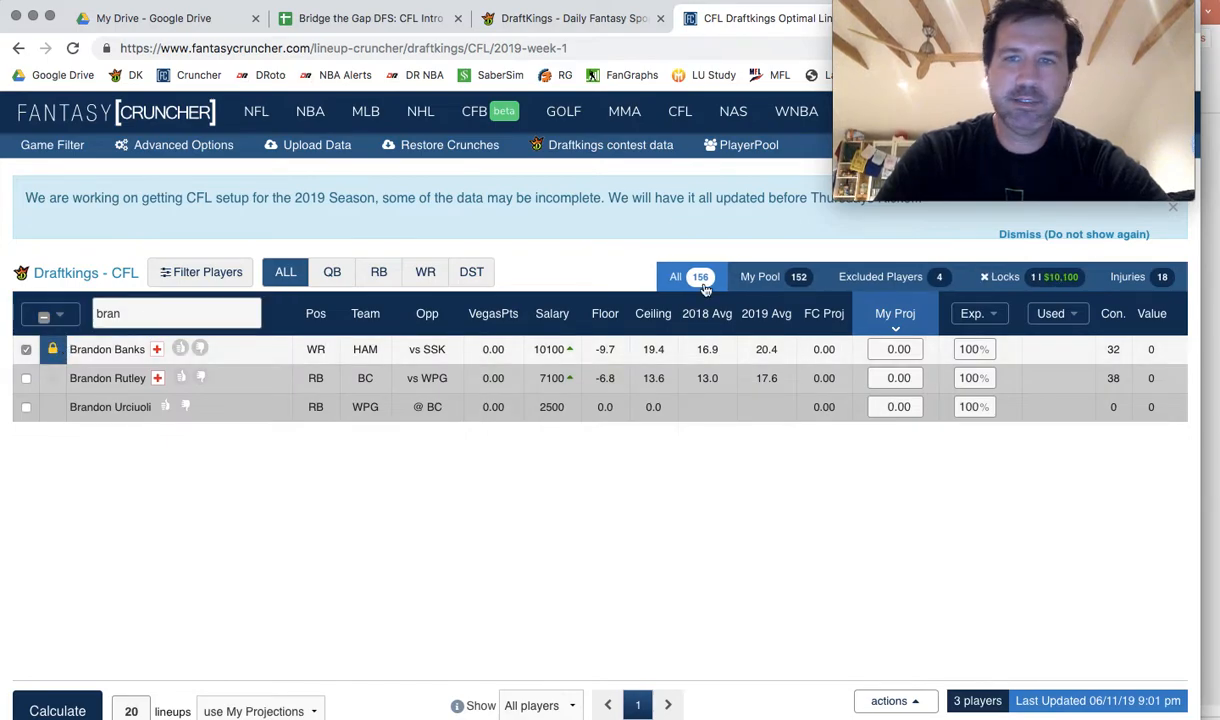
pyautogui.click(765, 277)
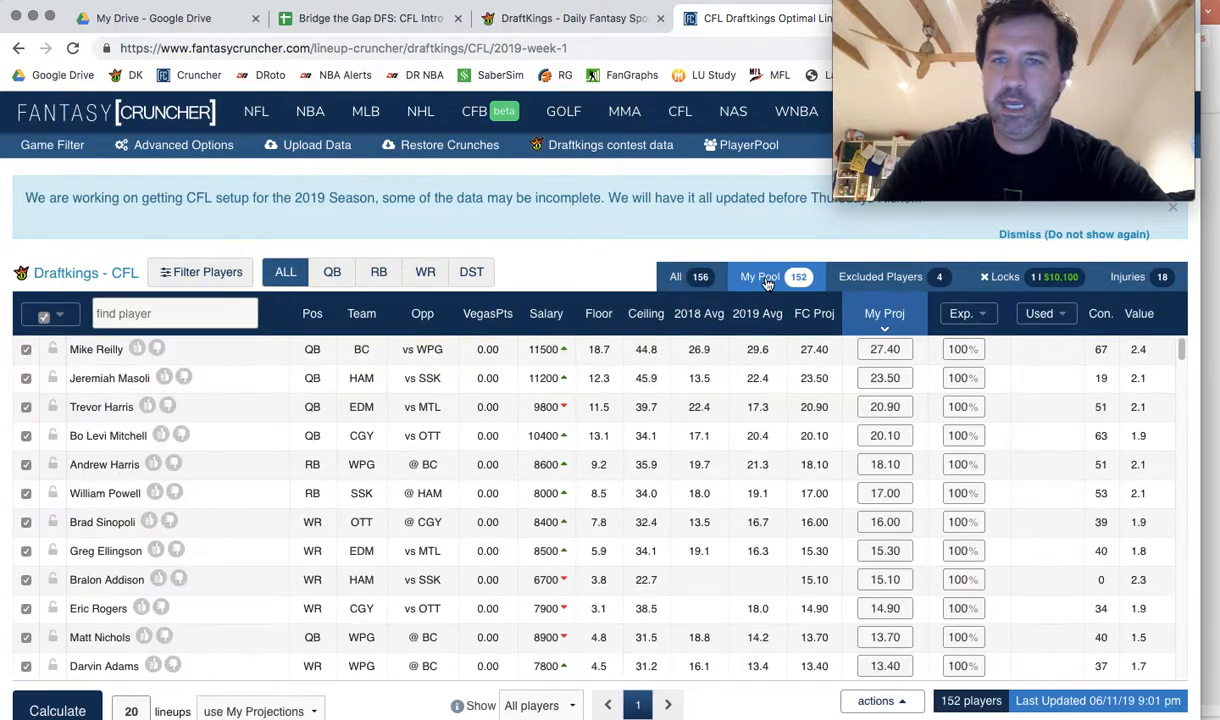
pyautogui.click(53, 349)
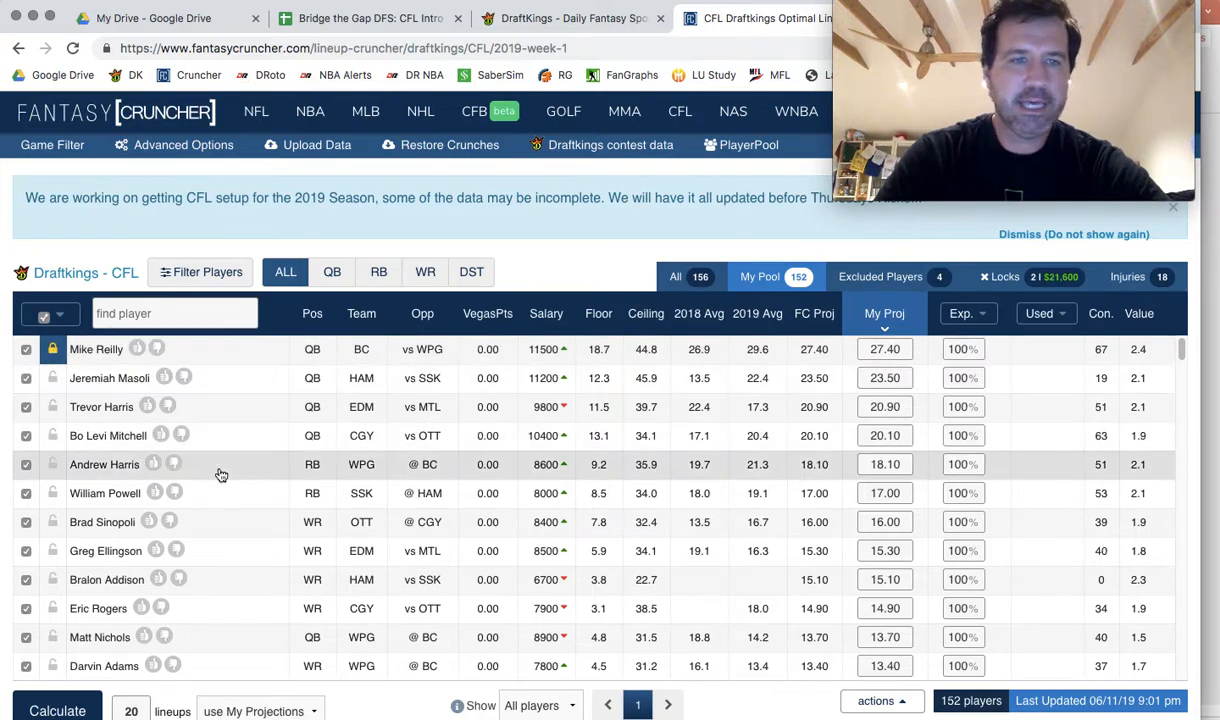
pyautogui.click(84, 710)
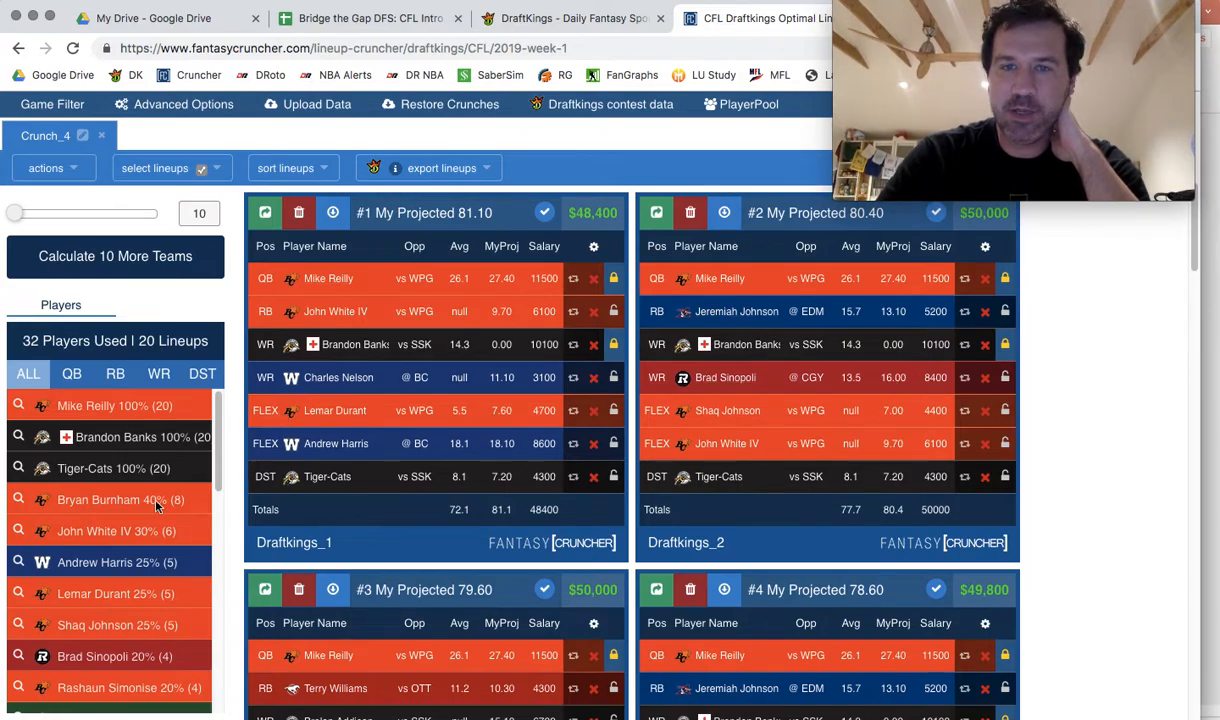
# Review the TigerCats Brandon Banks group rule in the advanced options
pyautogui.click(137, 106)
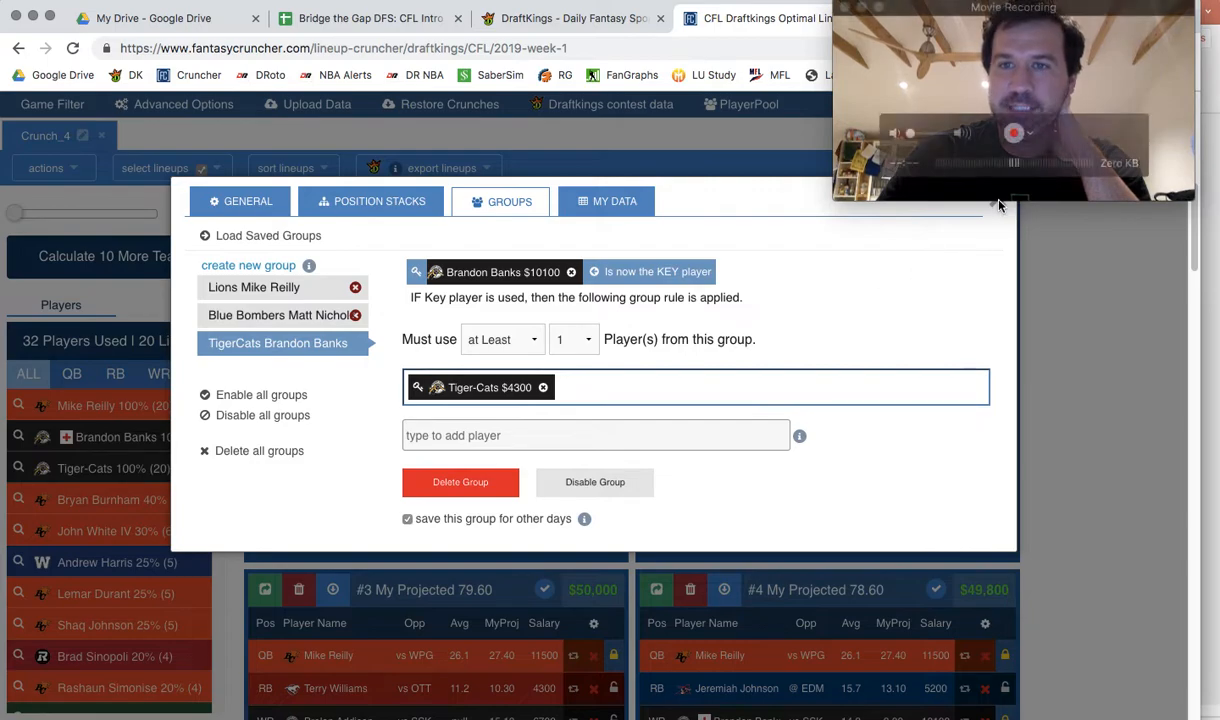
pyautogui.click(997, 211)
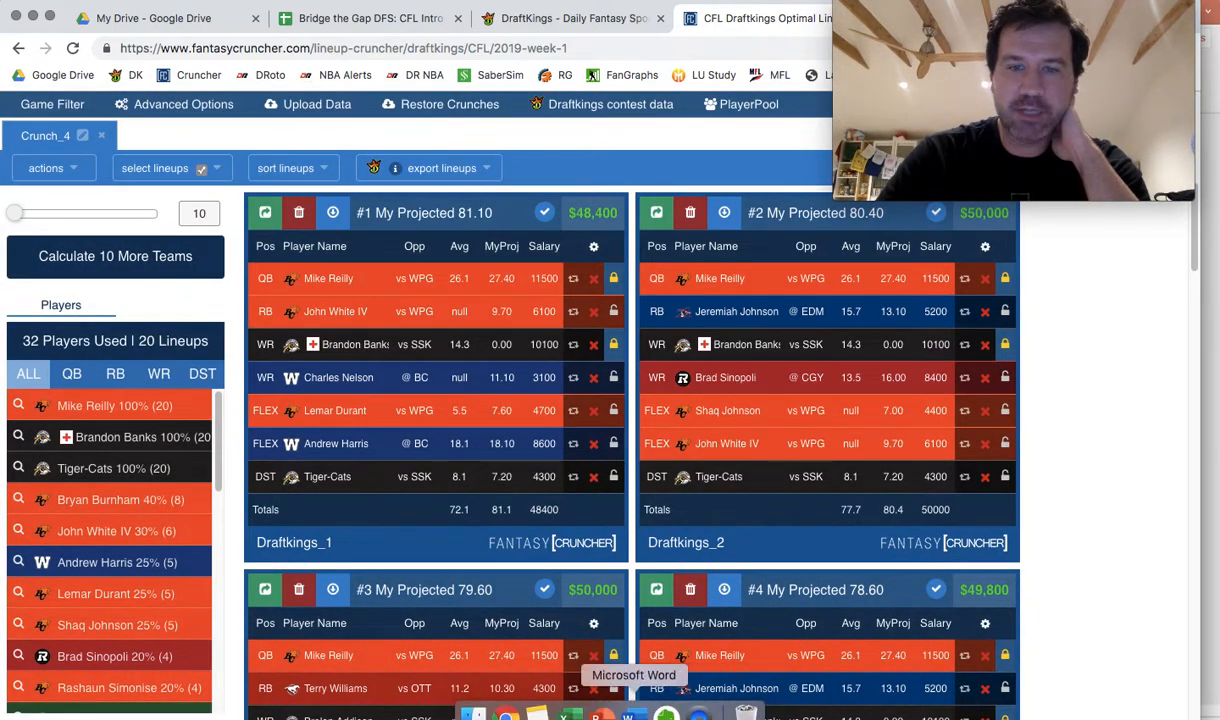
# Switch to the CFL presentation in PowerPoint and display the closing thank-you slide, number 24
pyautogui.click(640, 700)
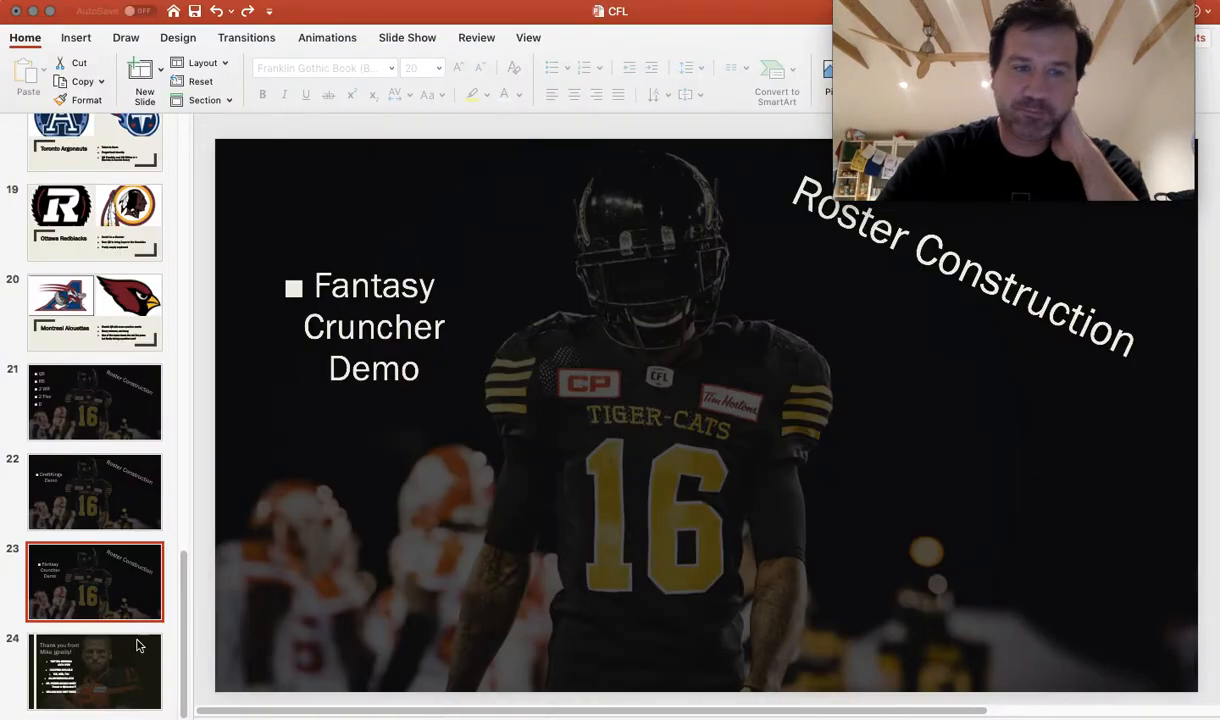
pyautogui.click(86, 694)
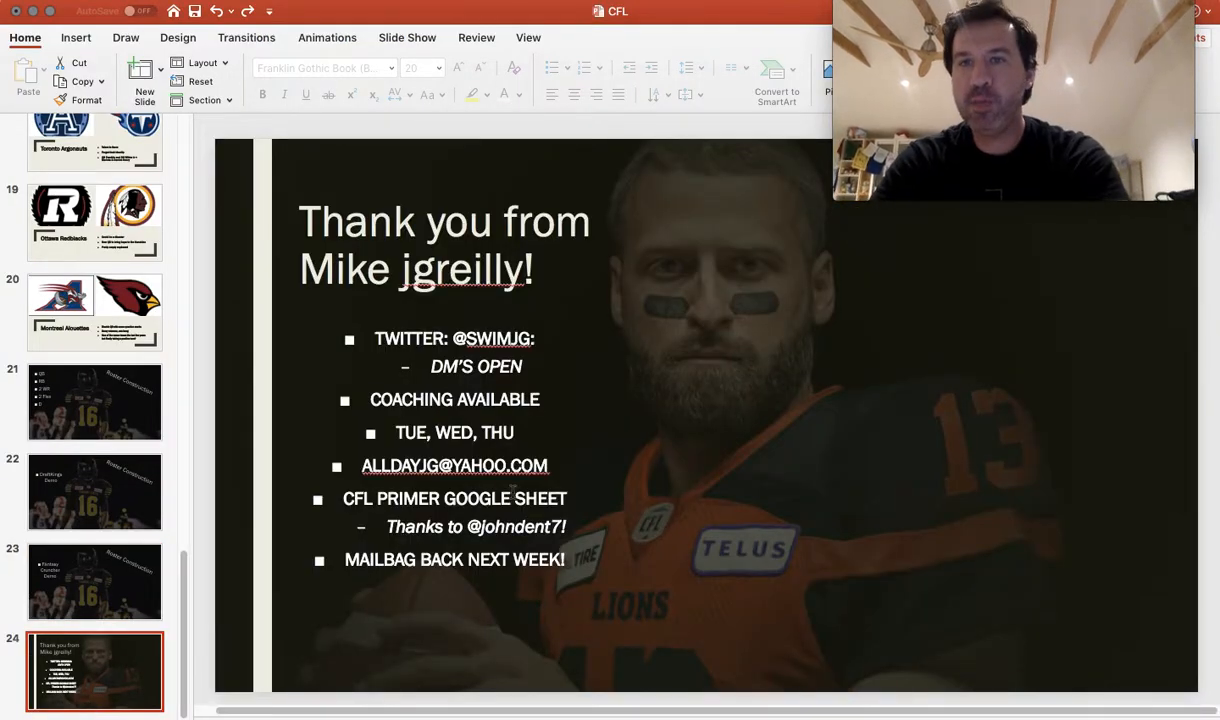